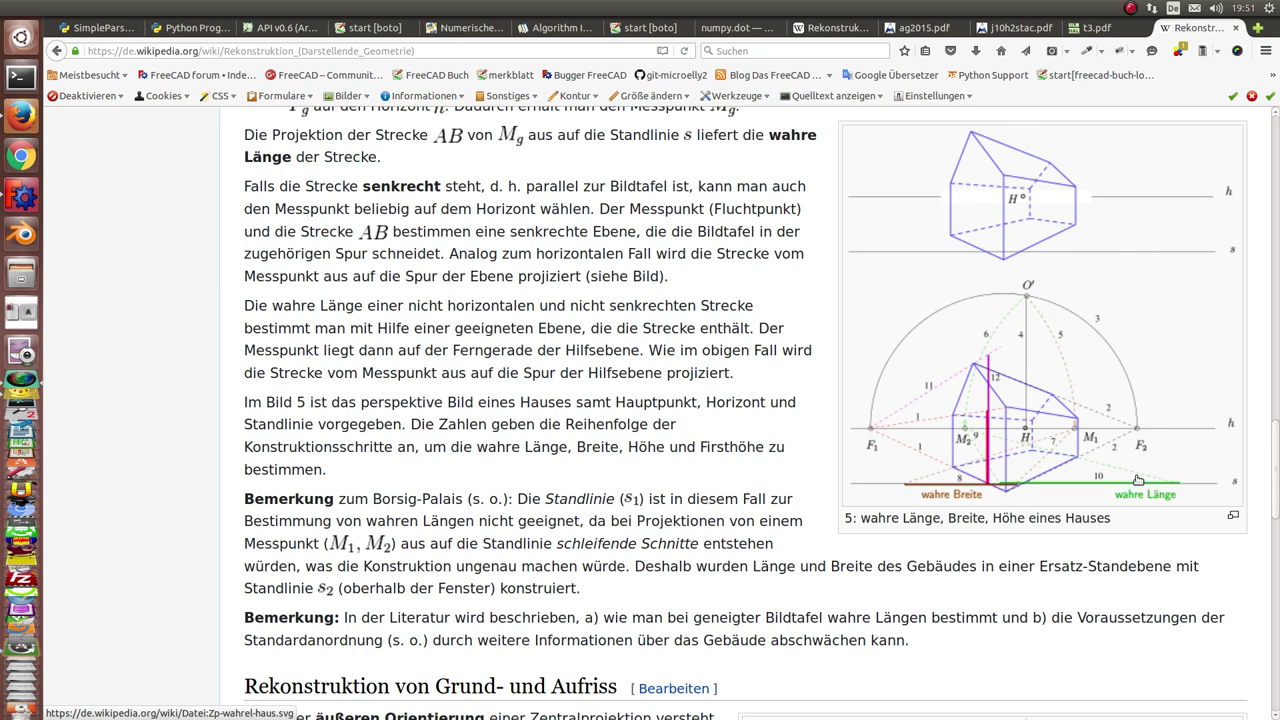
Switch to FreeCAD, close the Unnamed document without saving and clear the Python console
{"action": "scroll", "coordinate": [854, 406], "scroll_direction": "down", "scroll_amount": 4}
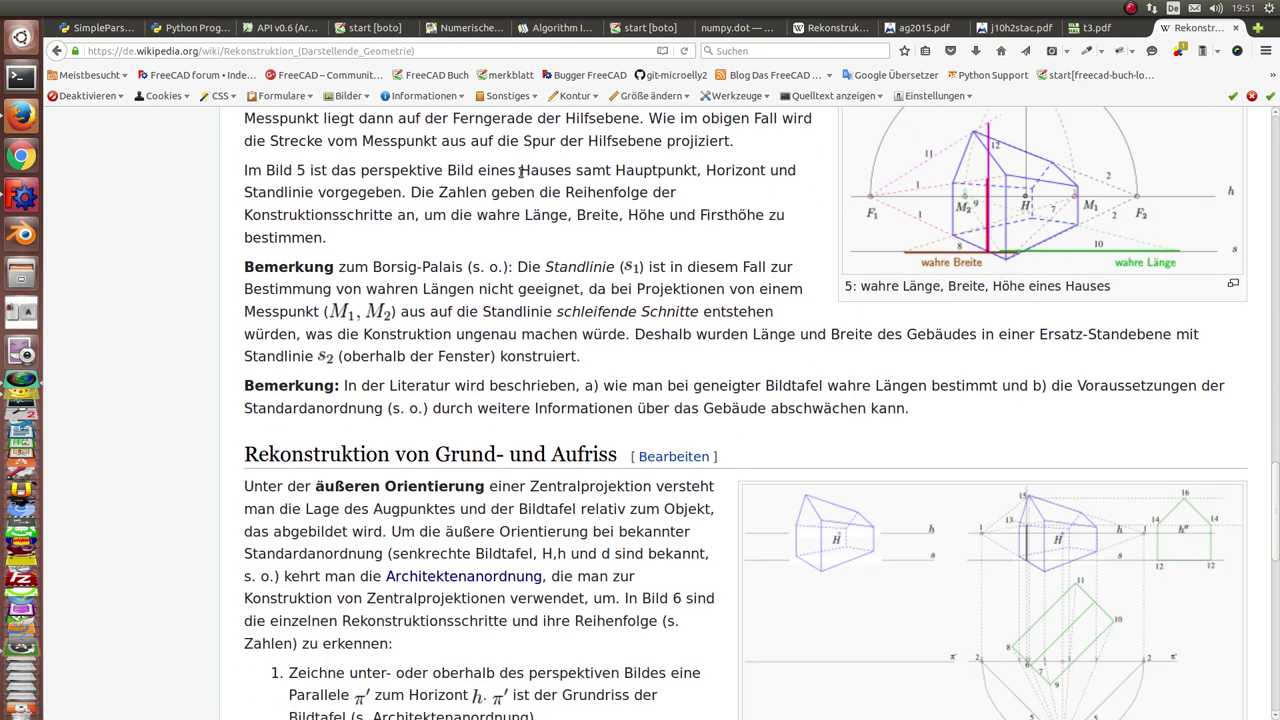
{"action": "left_click", "coordinate": [18, 198]}
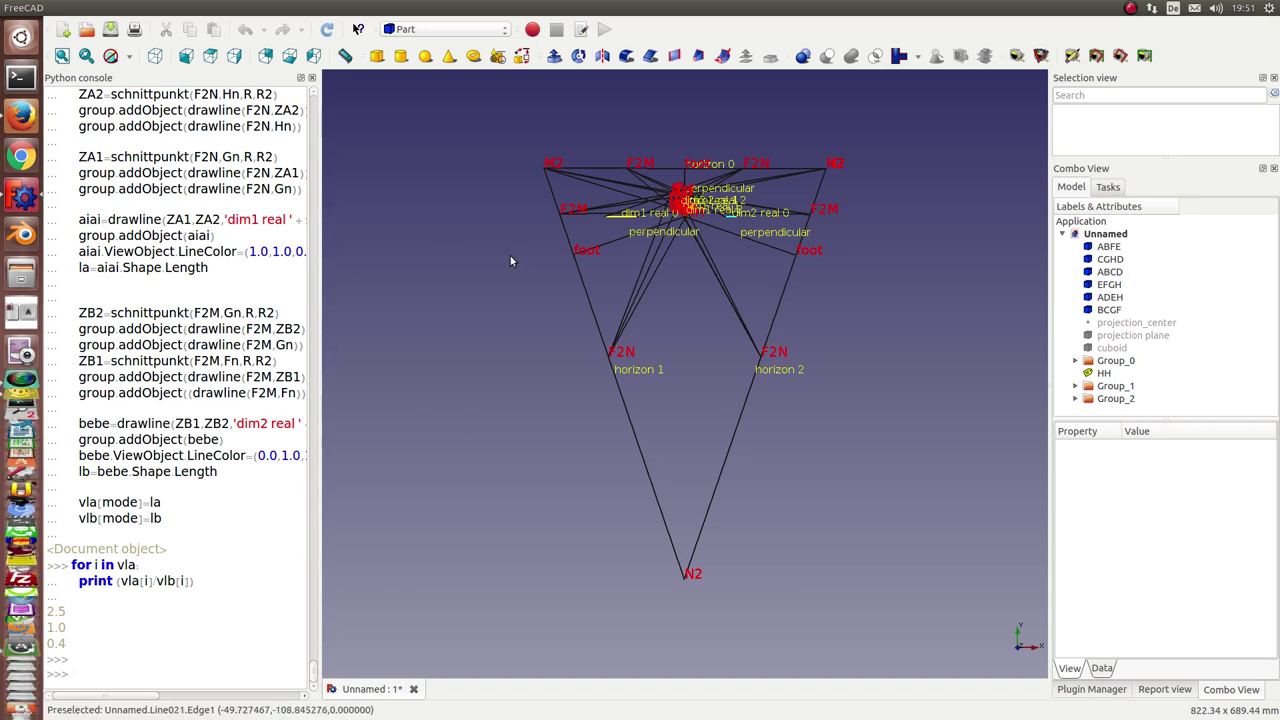
{"action": "left_click", "coordinate": [414, 690]}
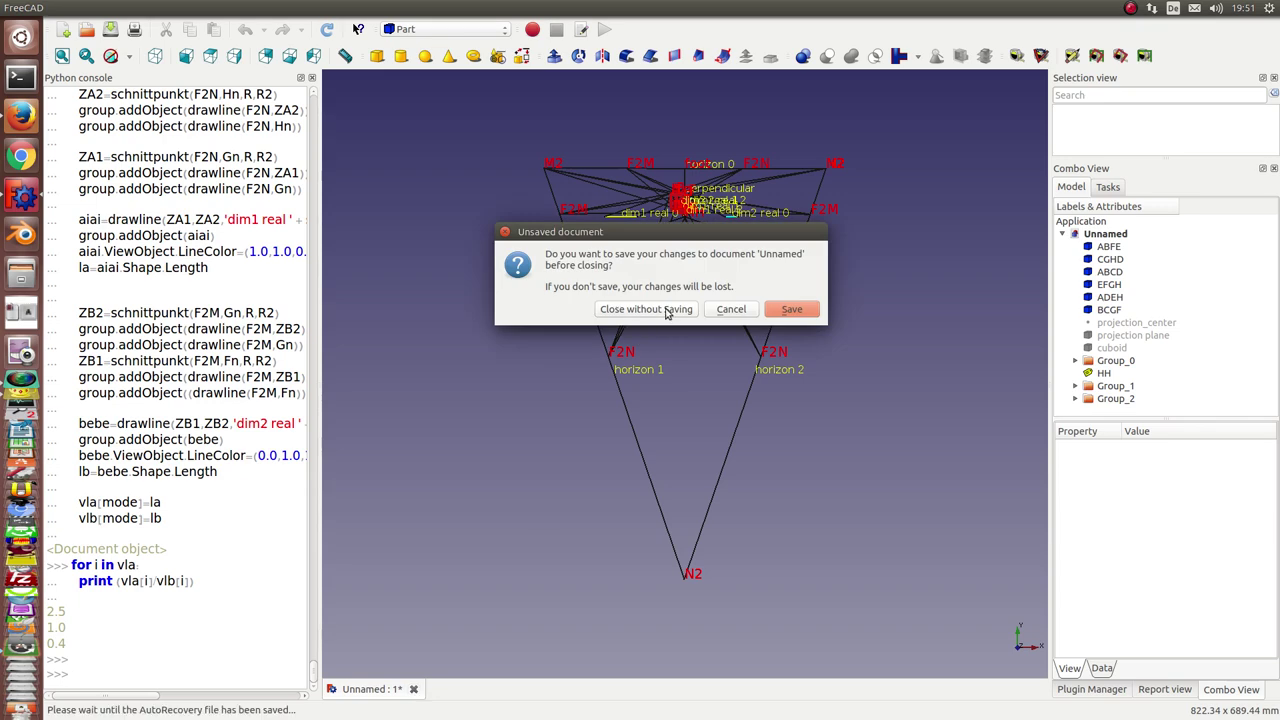
{"action": "left_click", "coordinate": [666, 311]}
{"action": "right_click", "coordinate": [160, 216]}
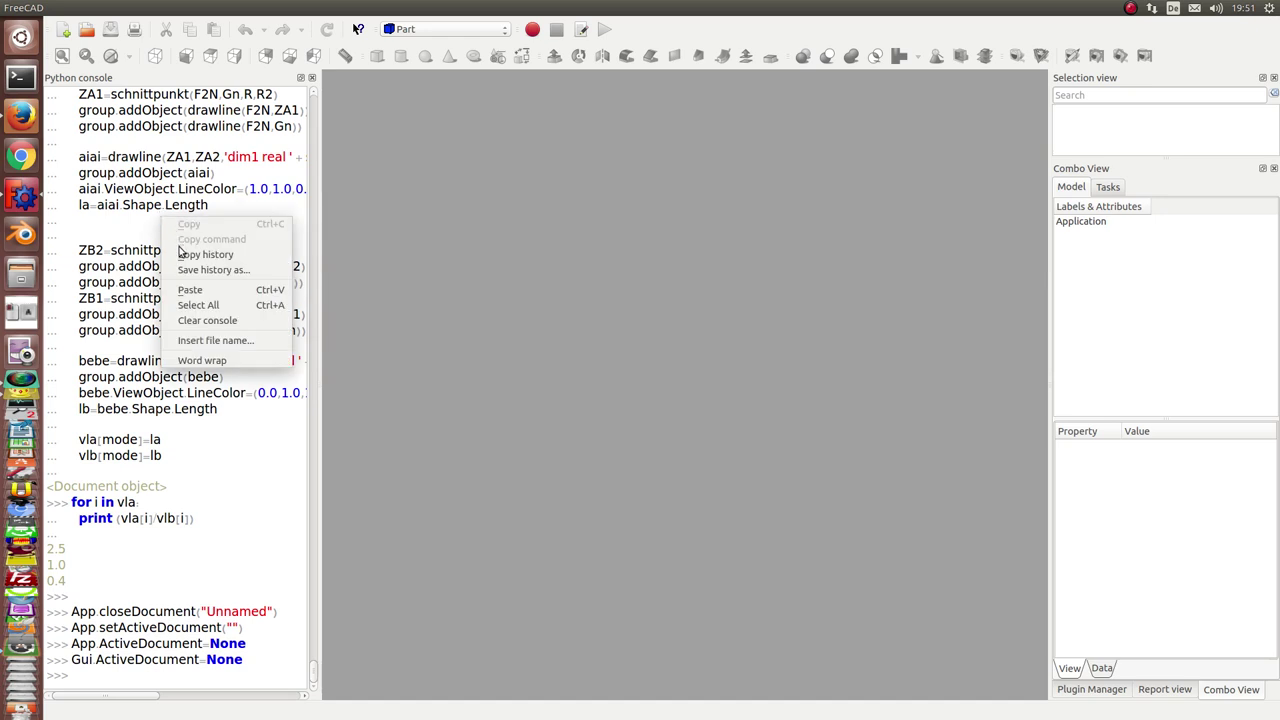
{"action": "left_click", "coordinate": [204, 320]}
Create a new document and run the copied perspective reconstruction script in the Python console
{"action": "left_click", "coordinate": [63, 31]}
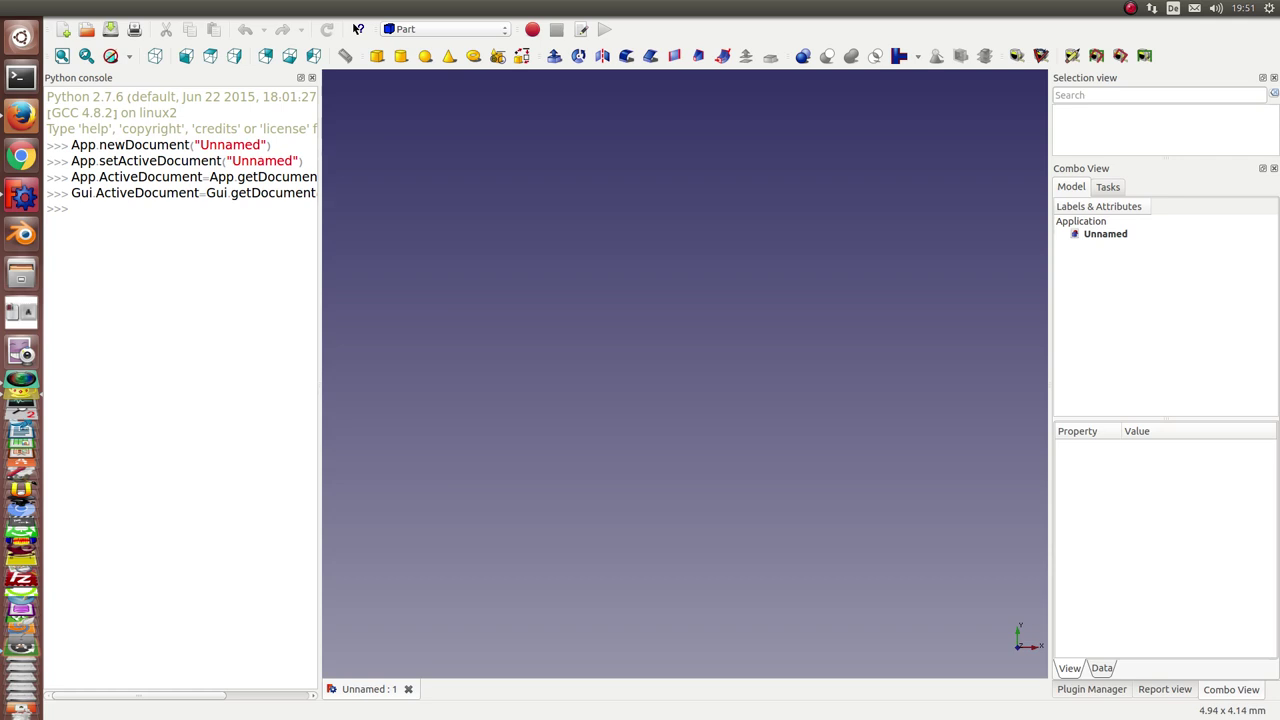
{"action": "left_click", "coordinate": [111, 223]}
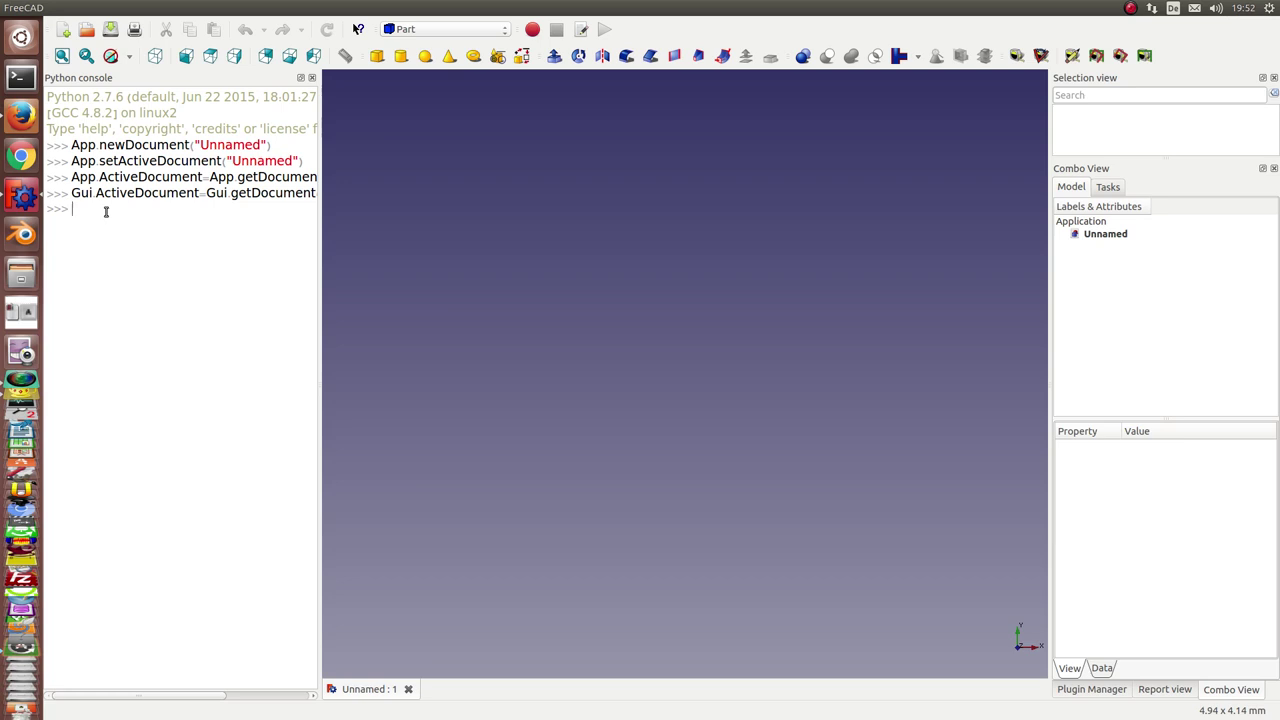
{"action": "key", "text": "ctrl+v"}
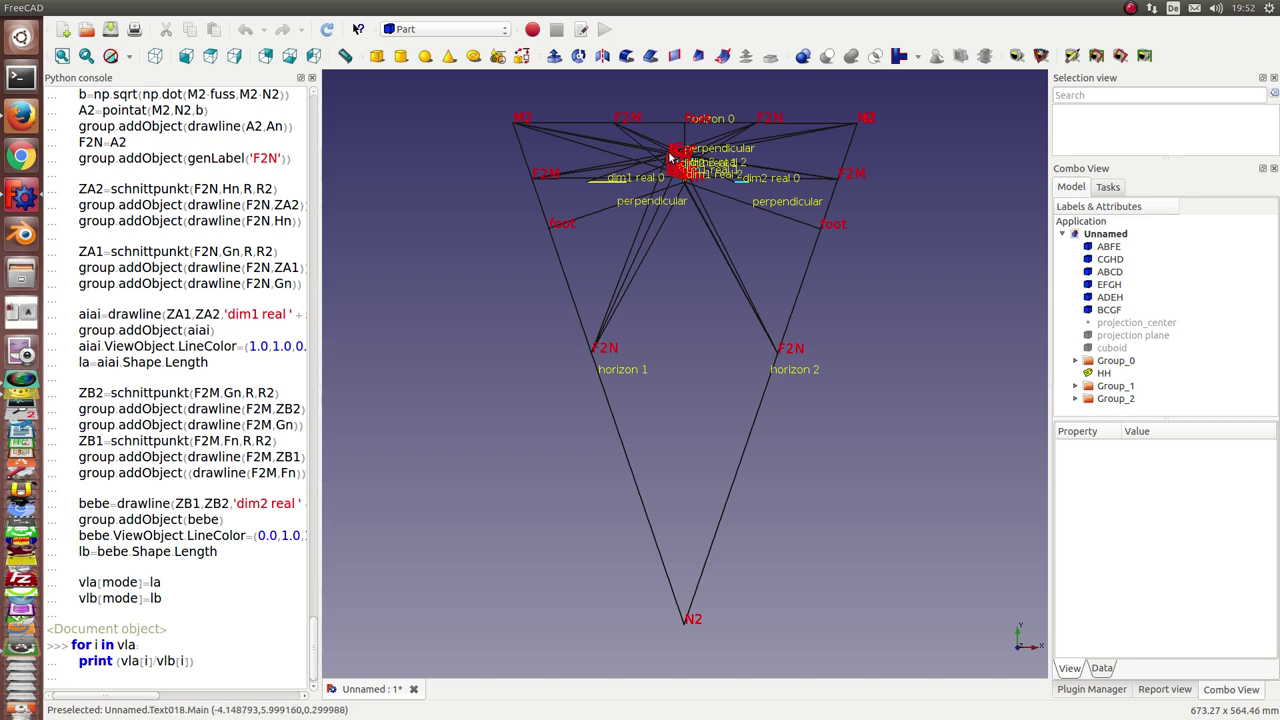
Hide Group_0, Group_1, Group_2 and the HH label so only the projected faces remain displayed
{"action": "left_click", "coordinate": [1115, 362]}
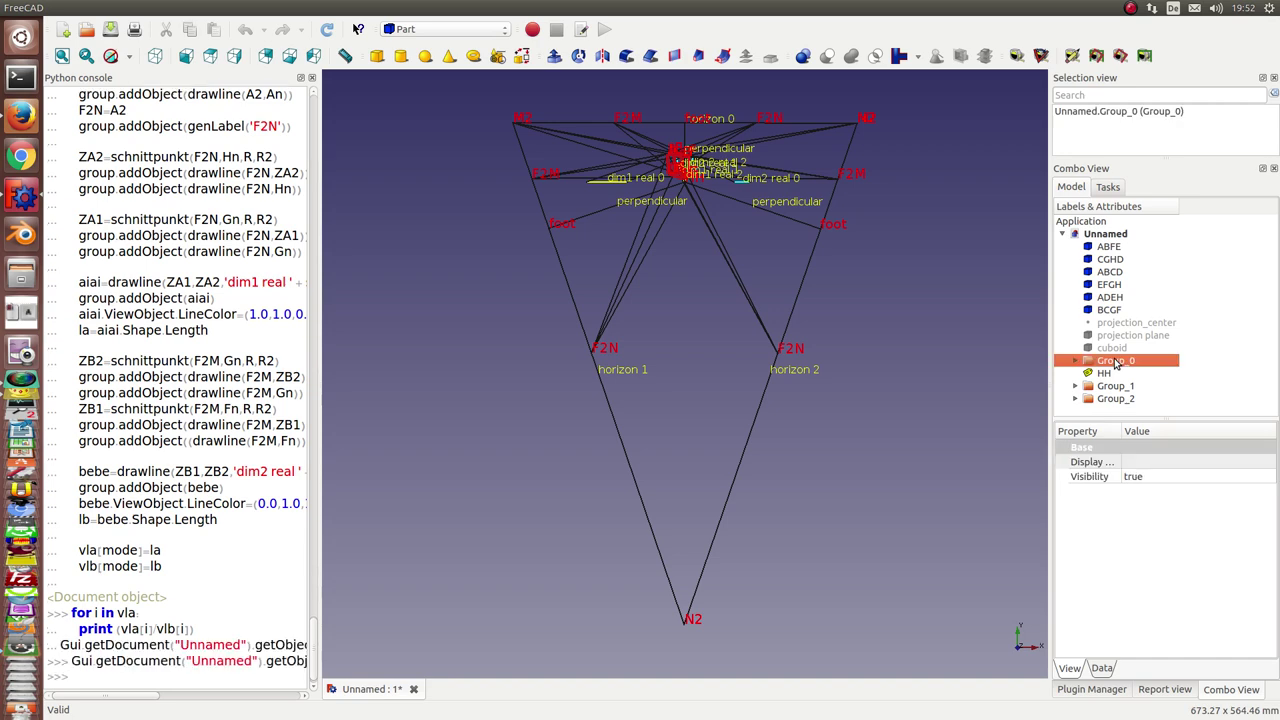
{"action": "key", "text": "space"}
{"action": "left_click", "coordinate": [1103, 389]}
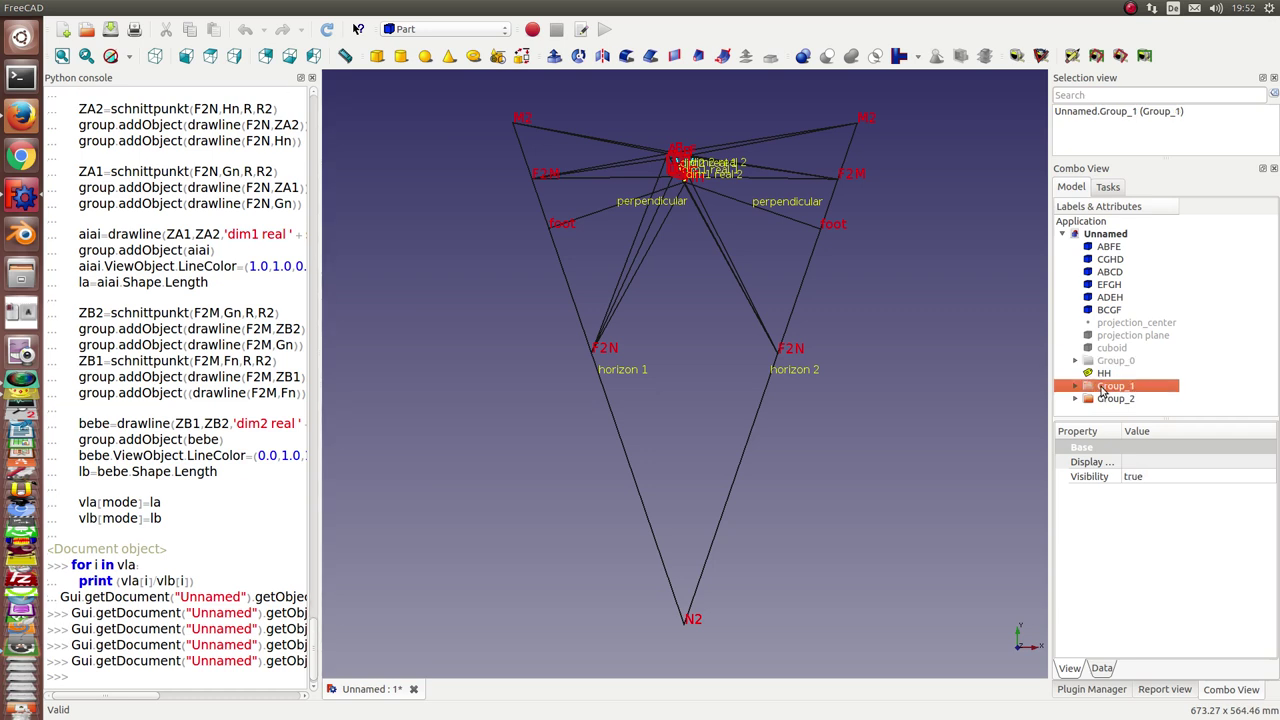
{"action": "key", "text": "space"}
{"action": "left_click", "coordinate": [1108, 399]}
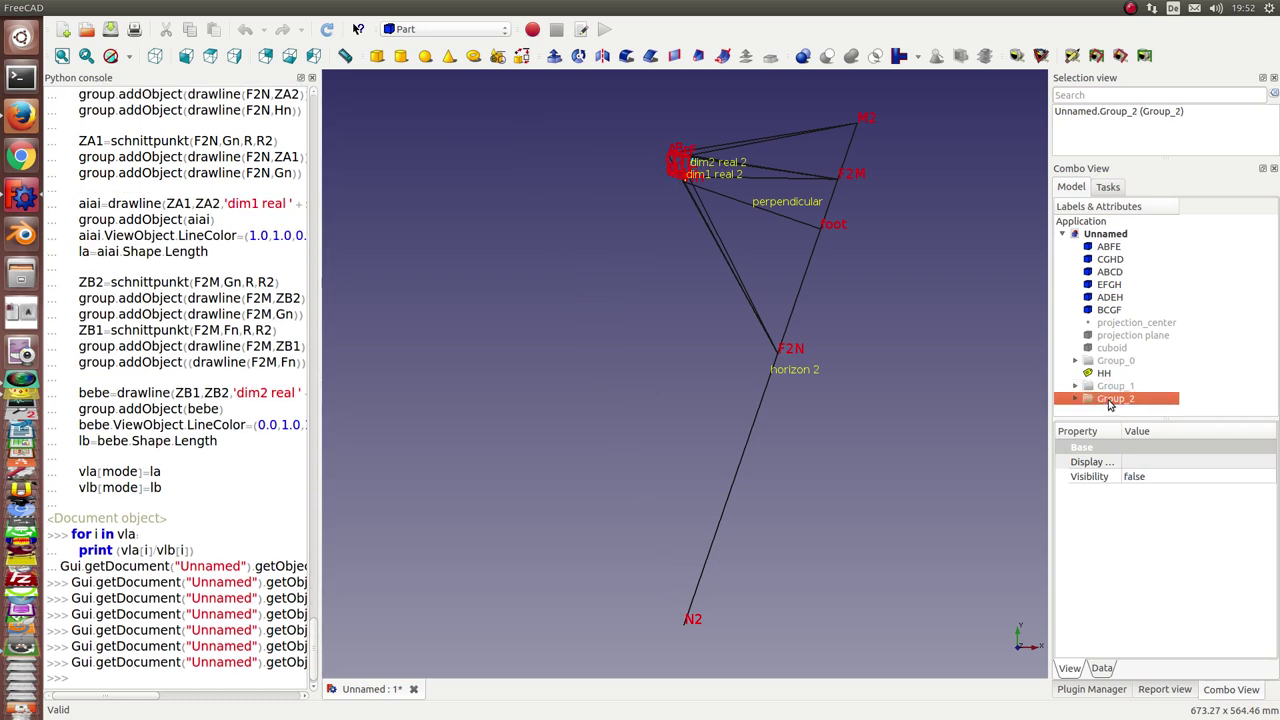
{"action": "left_click", "coordinate": [1104, 374]}
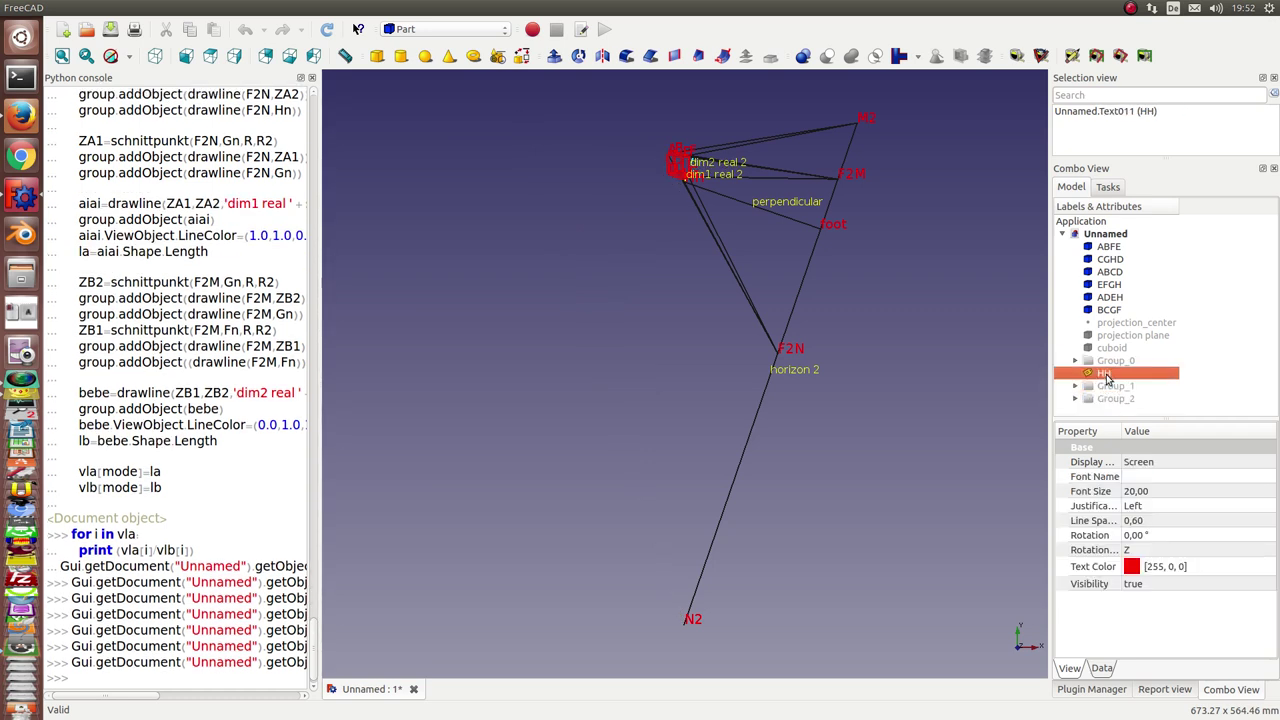
{"action": "left_click", "coordinate": [1118, 399]}
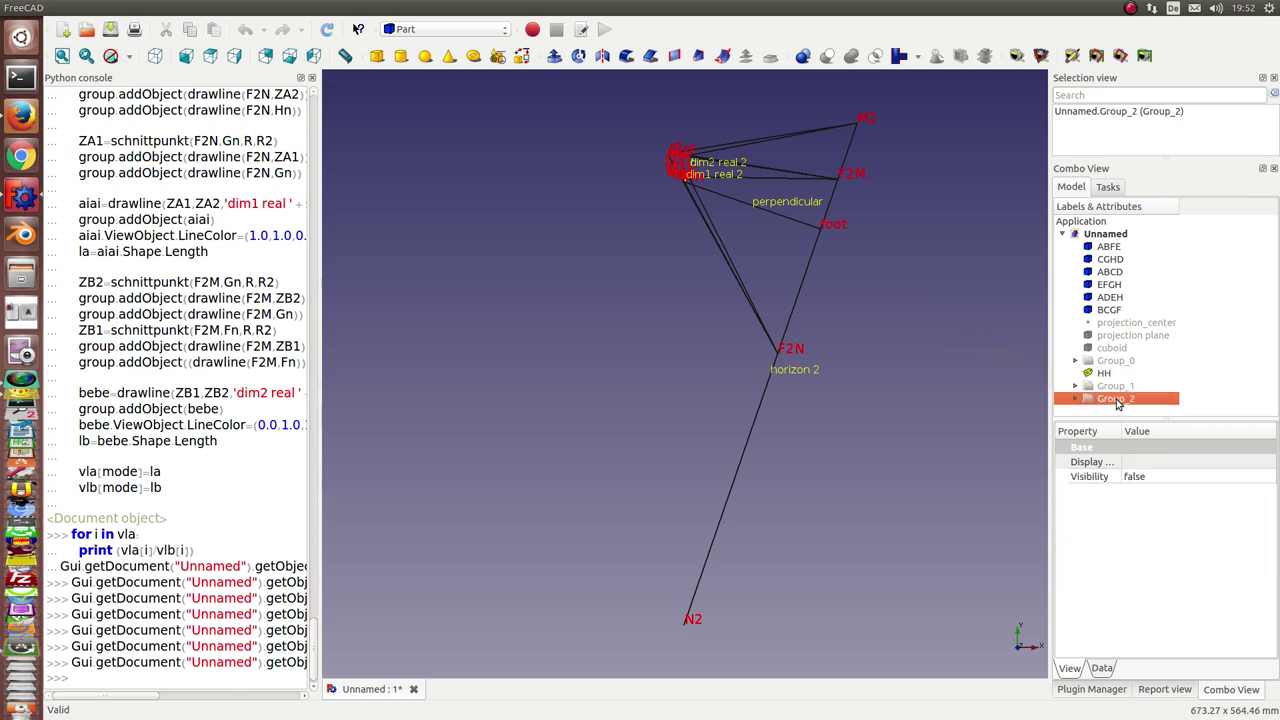
{"action": "key", "text": "space"}
{"action": "scroll", "coordinate": [838, 287], "scroll_direction": "up", "scroll_amount": 2}
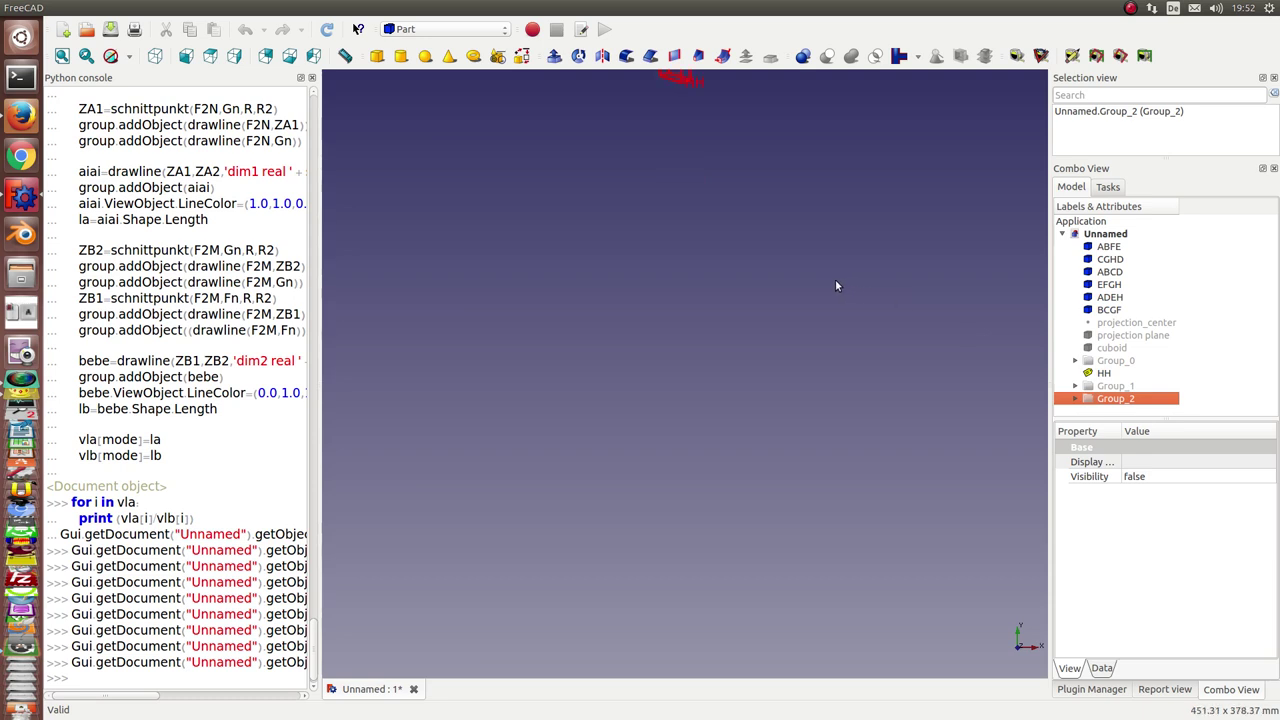
{"action": "left_click", "coordinate": [1103, 374]}
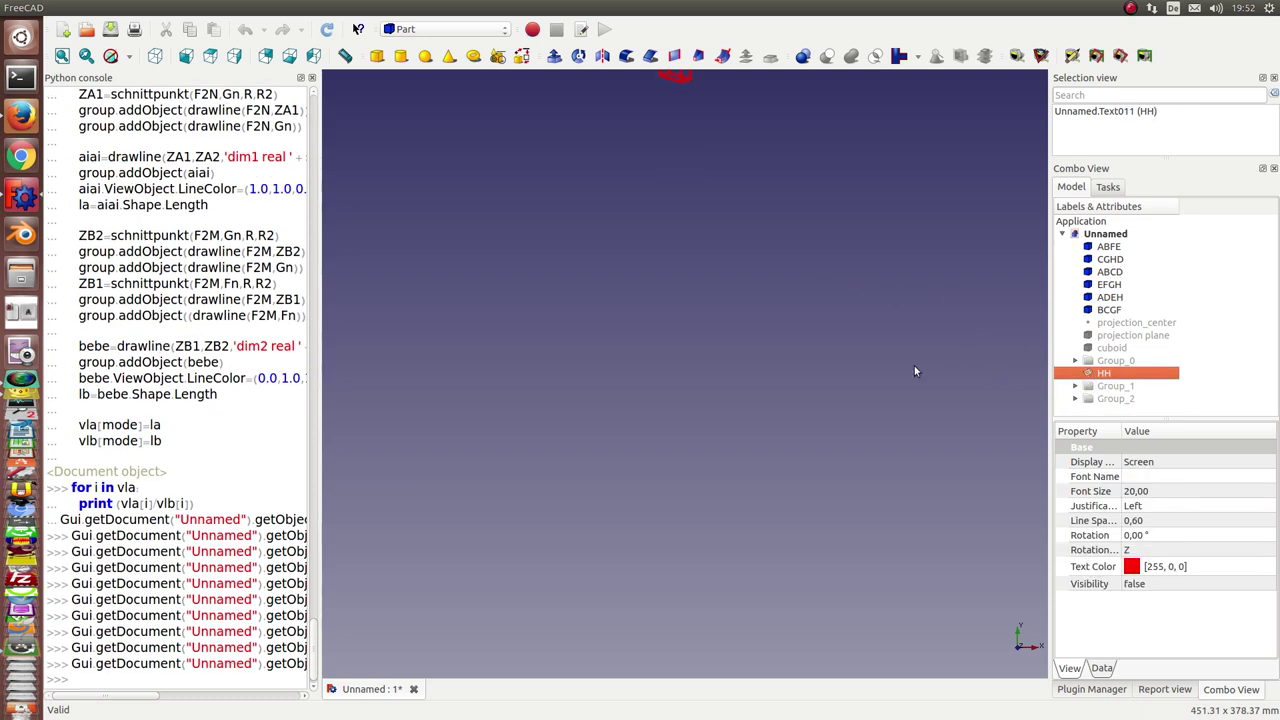
Make the cuboid and the projection_center point visible alongside the red projected outline
{"action": "scroll", "coordinate": [754, 289], "scroll_direction": "down", "scroll_amount": 3}
{"action": "middle_click_drag", "start_coordinate": [768, 343], "coordinate": [756, 451]}
{"action": "scroll", "coordinate": [748, 415], "scroll_direction": "up", "scroll_amount": 2}
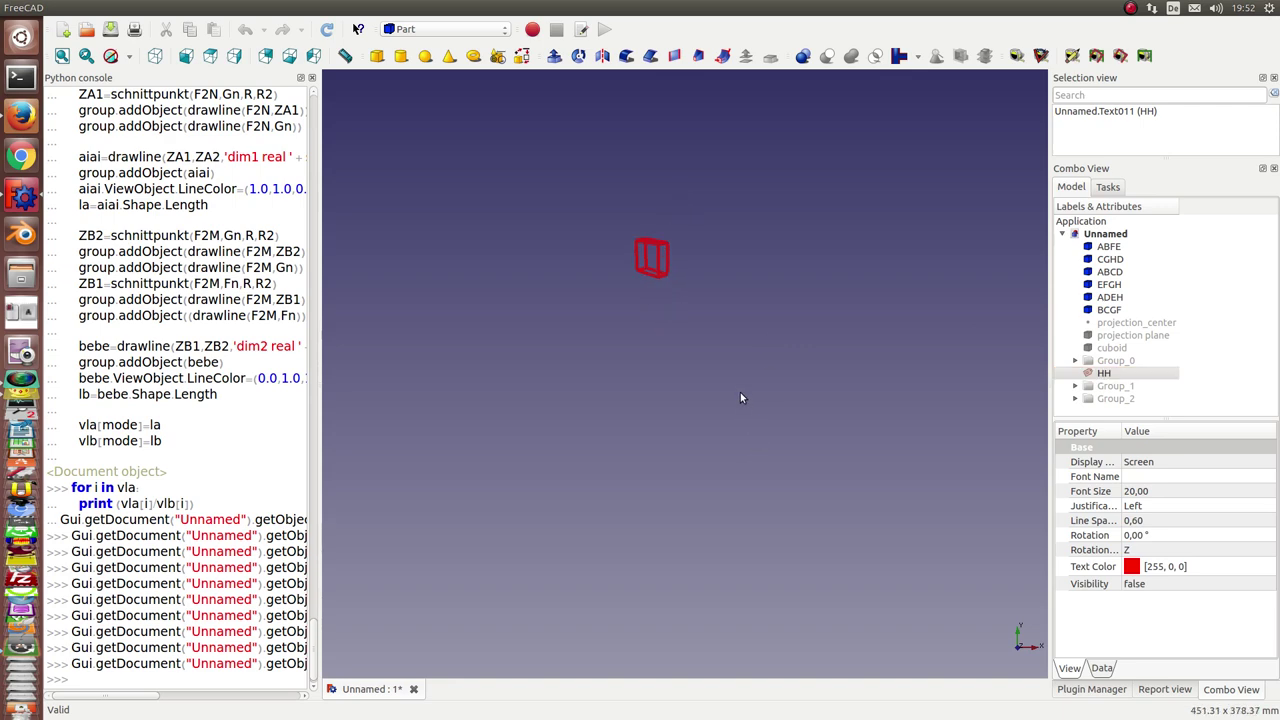
{"action": "middle_click_drag", "start_coordinate": [740, 392], "coordinate": [776, 520]}
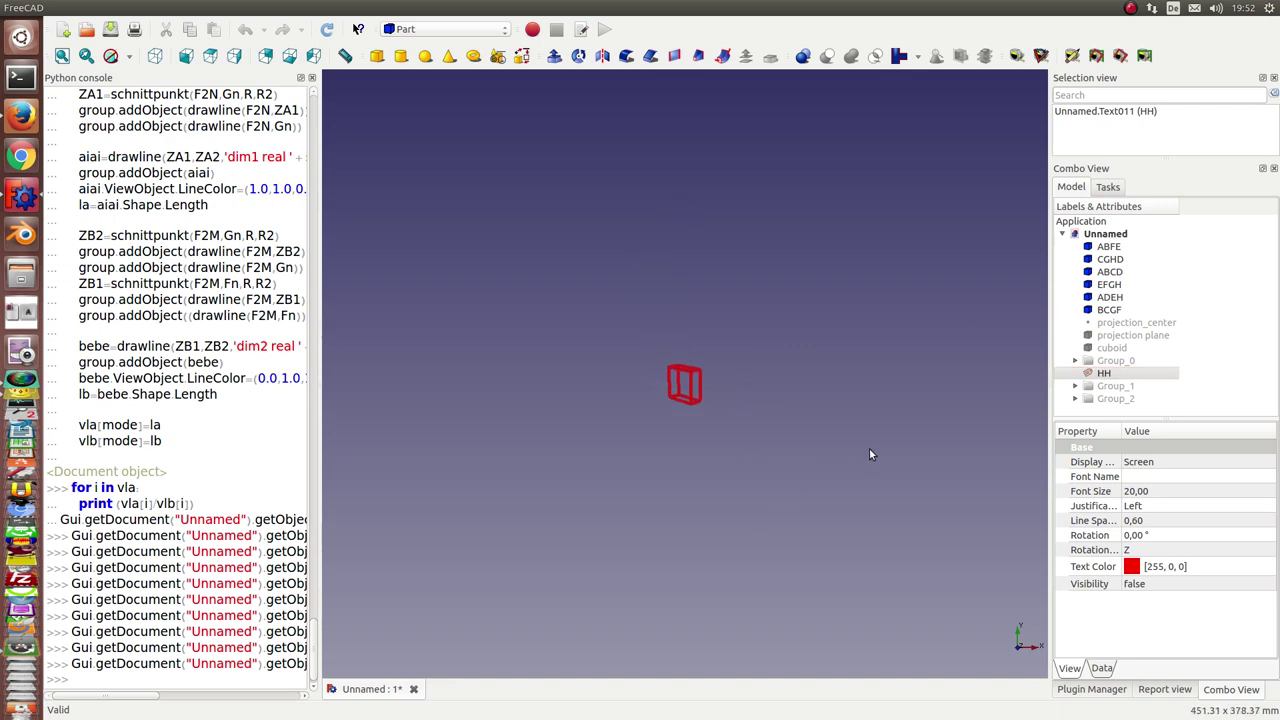
{"action": "left_click", "coordinate": [1111, 349]}
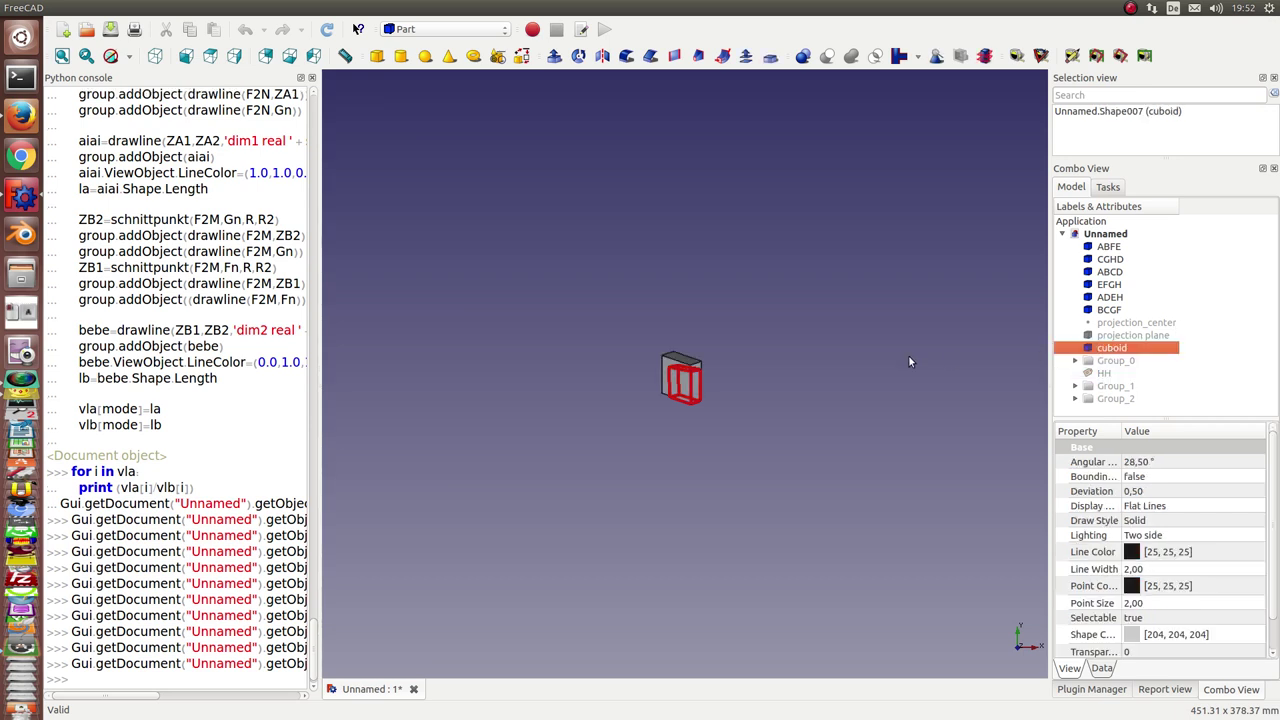
{"action": "key", "text": "space"}
{"action": "middle_click_drag", "start_coordinate": [909, 363], "coordinate": [799, 280]}
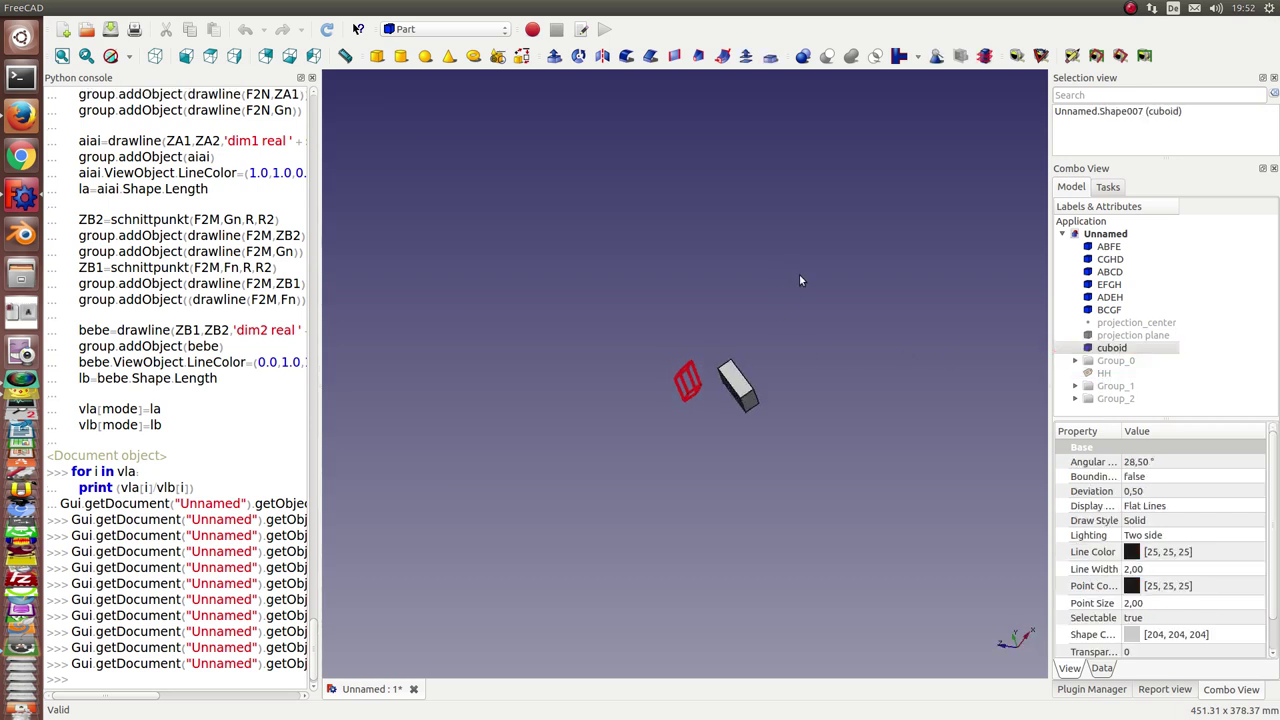
{"action": "left_click", "coordinate": [1120, 323]}
{"action": "key", "text": "space"}
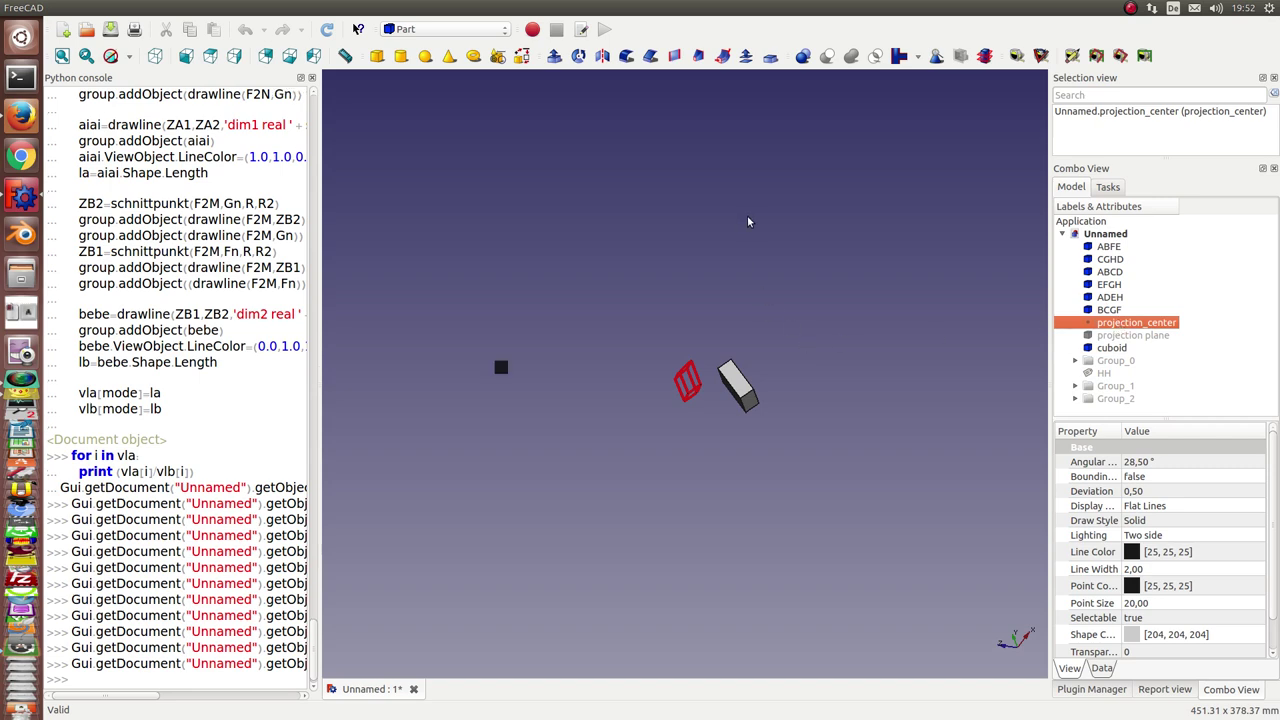
{"action": "middle_click_drag", "start_coordinate": [748, 222], "coordinate": [831, 238]}
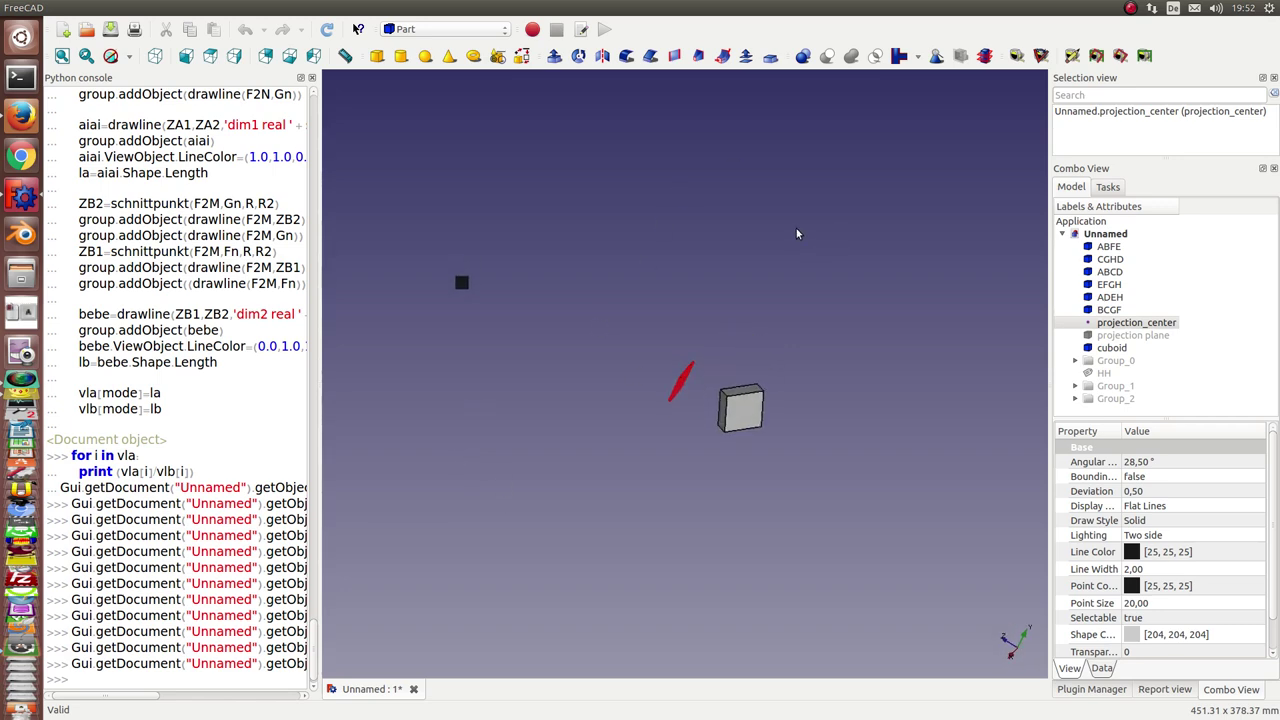
Switch to the Draft workbench and move the snap toolbar onto its own row
{"action": "left_click", "coordinate": [495, 30]}
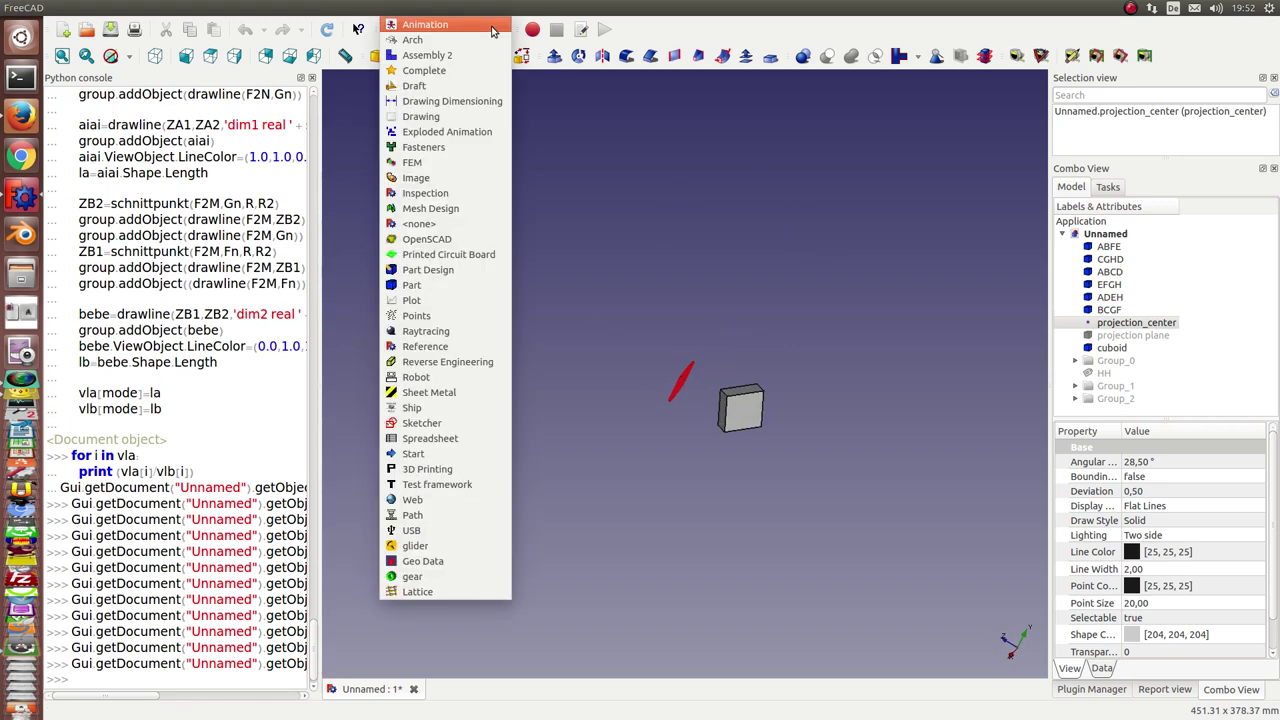
{"action": "left_click", "coordinate": [412, 87]}
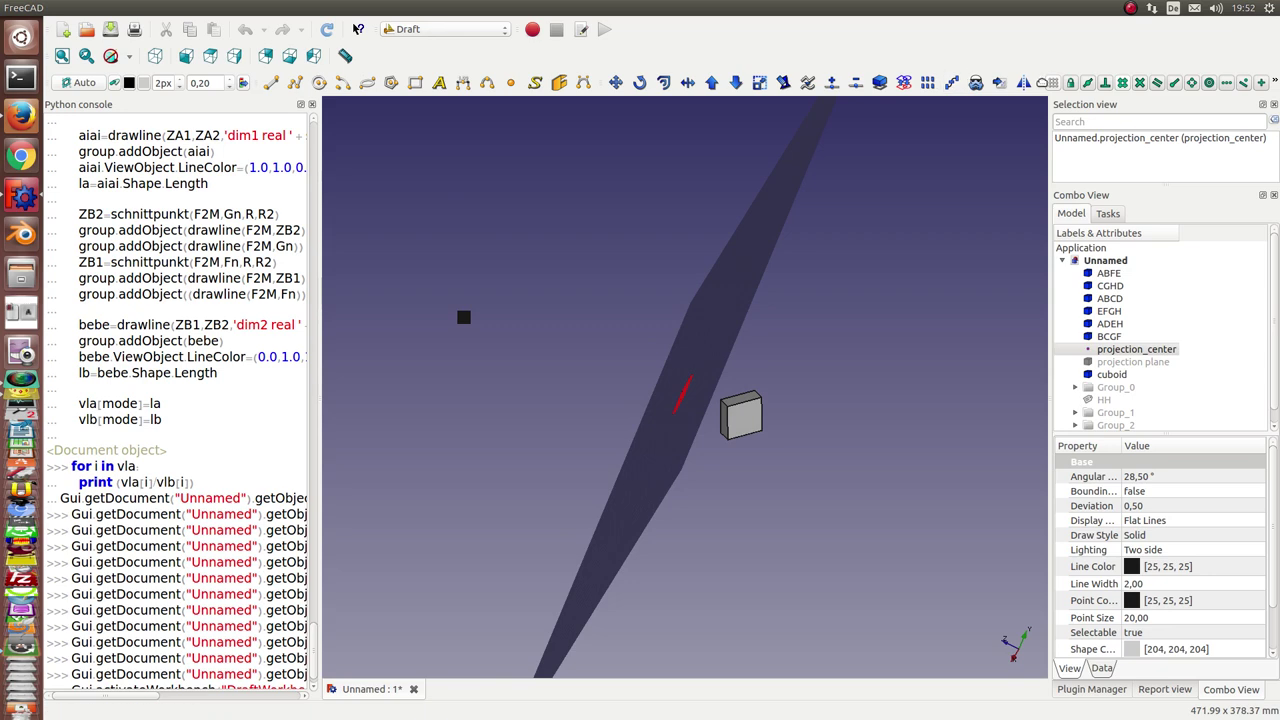
{"action": "left_click_drag", "start_coordinate": [1034, 82], "coordinate": [318, 106]}
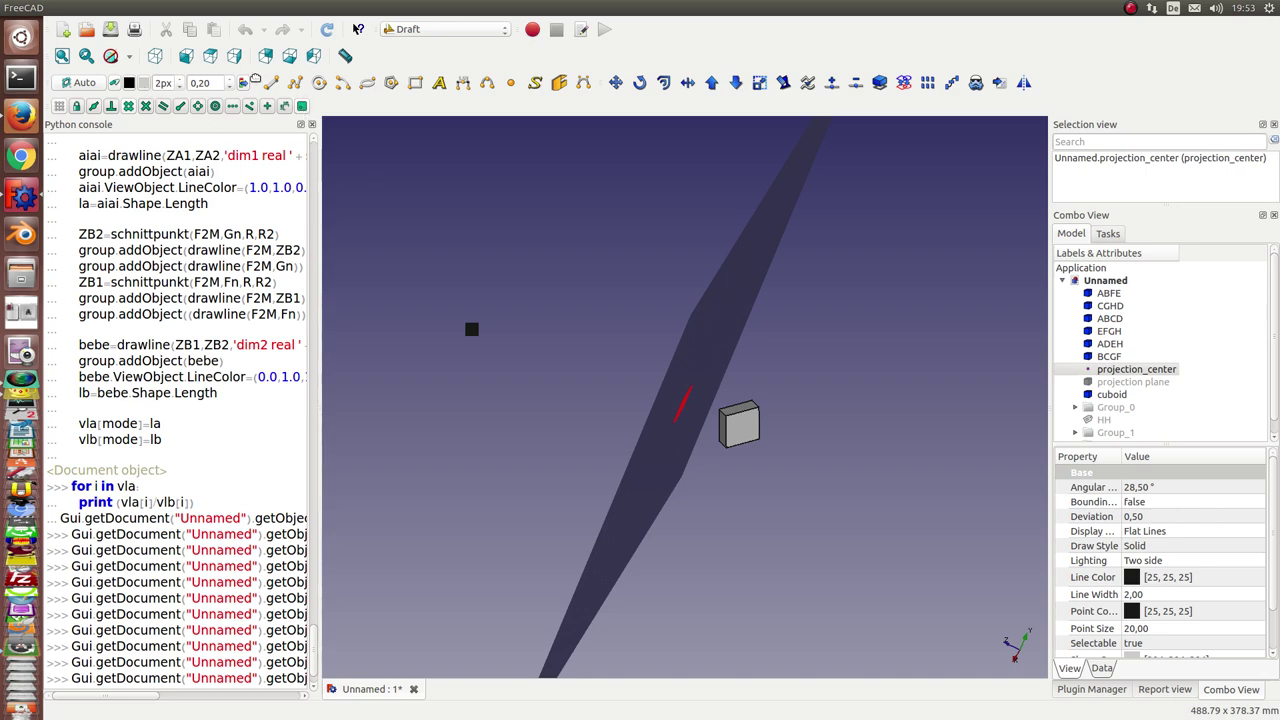
Draw a Draft line from the projection_center point to the cuboid's nearest upper corner
{"action": "left_click", "coordinate": [269, 87]}
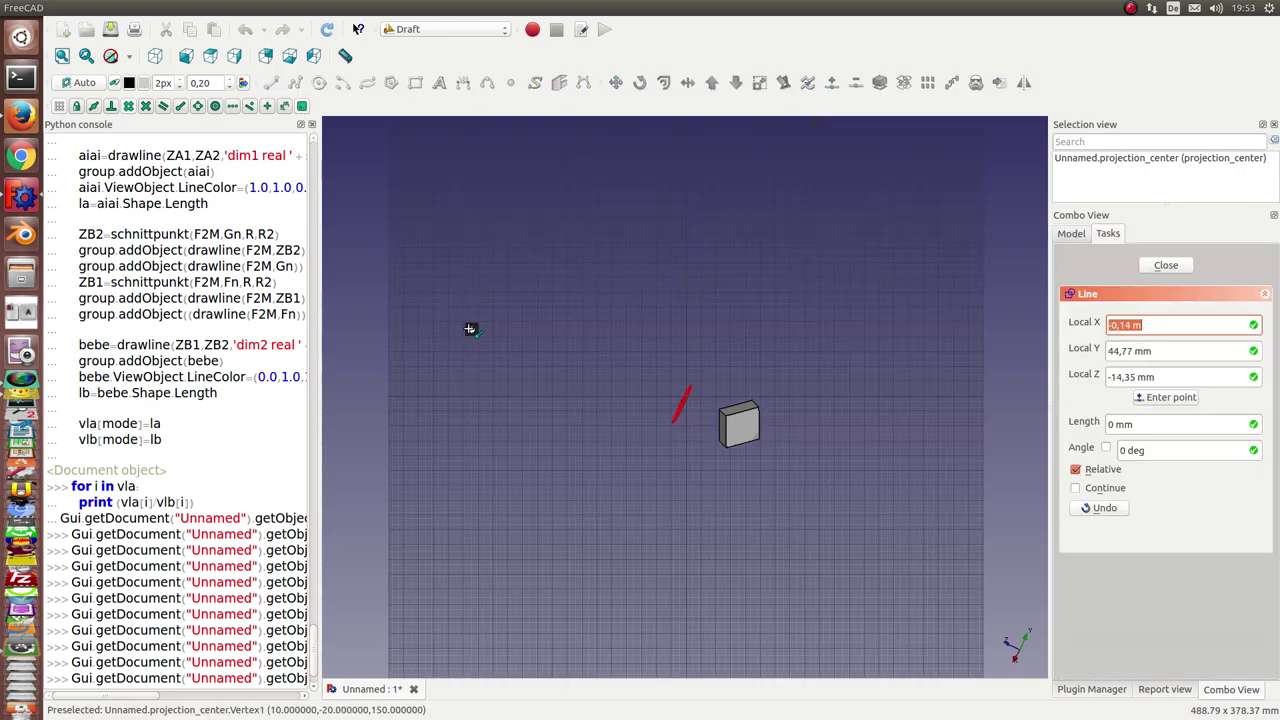
{"action": "left_click", "coordinate": [471, 329]}
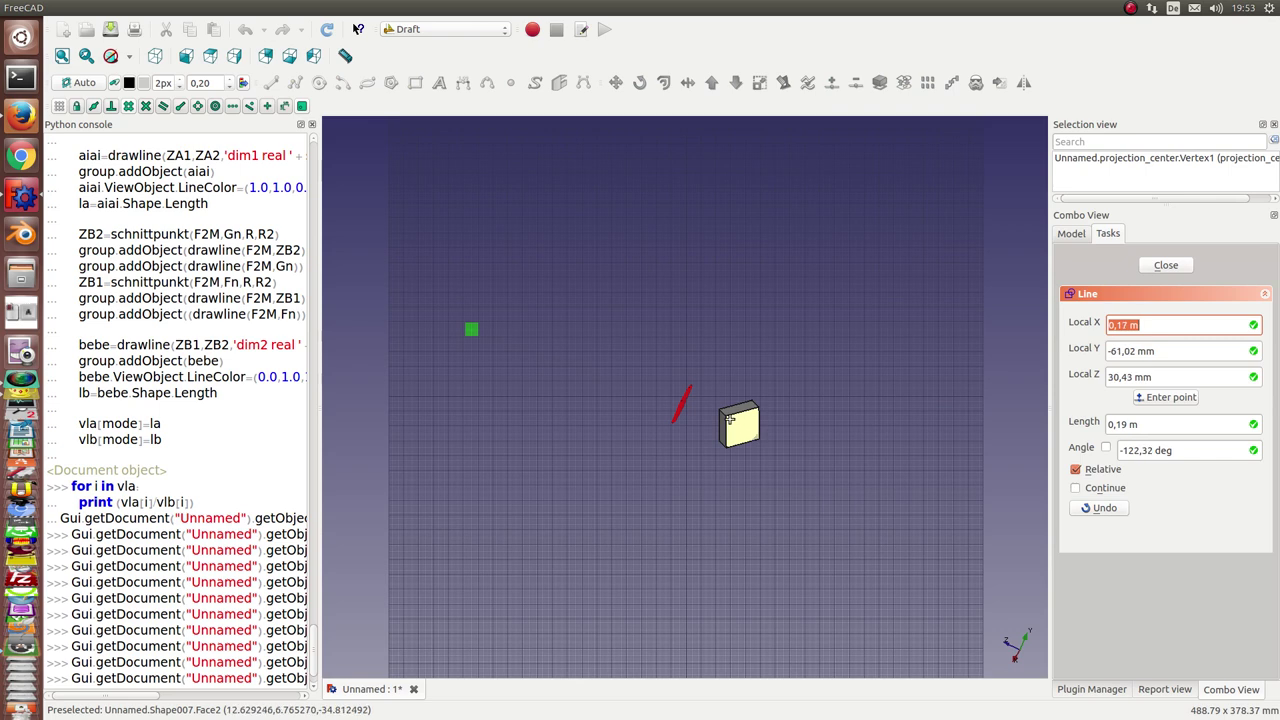
{"action": "left_click", "coordinate": [728, 418]}
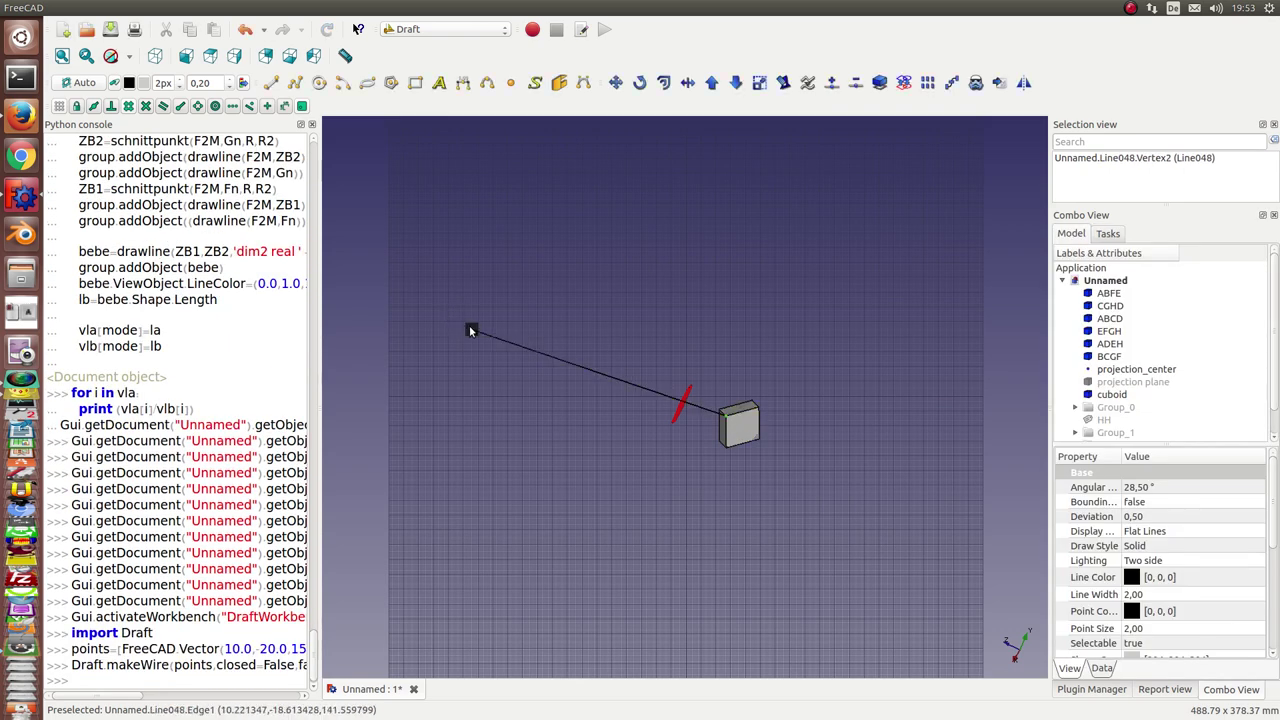
Turn on Continue for the Line tool and draw a second line from projection_center to the cuboid's rear upper corner
{"action": "left_click", "coordinate": [471, 330]}
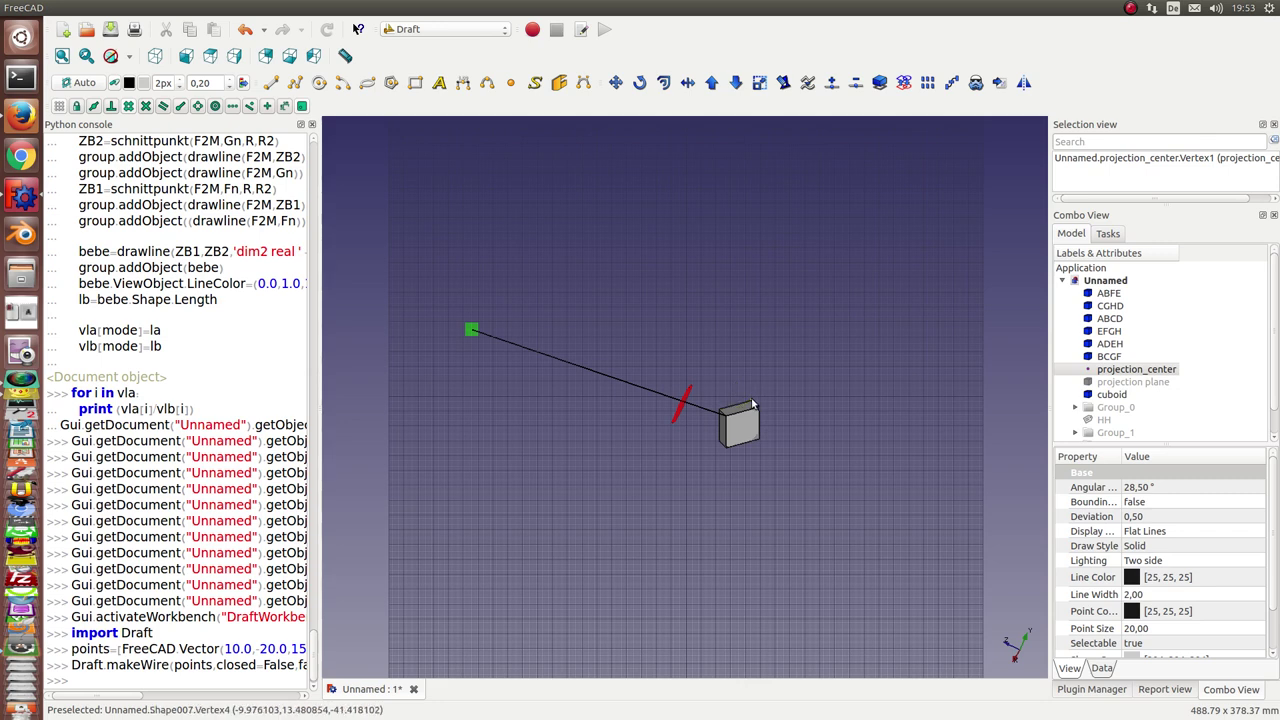
{"action": "left_click", "coordinate": [751, 403]}
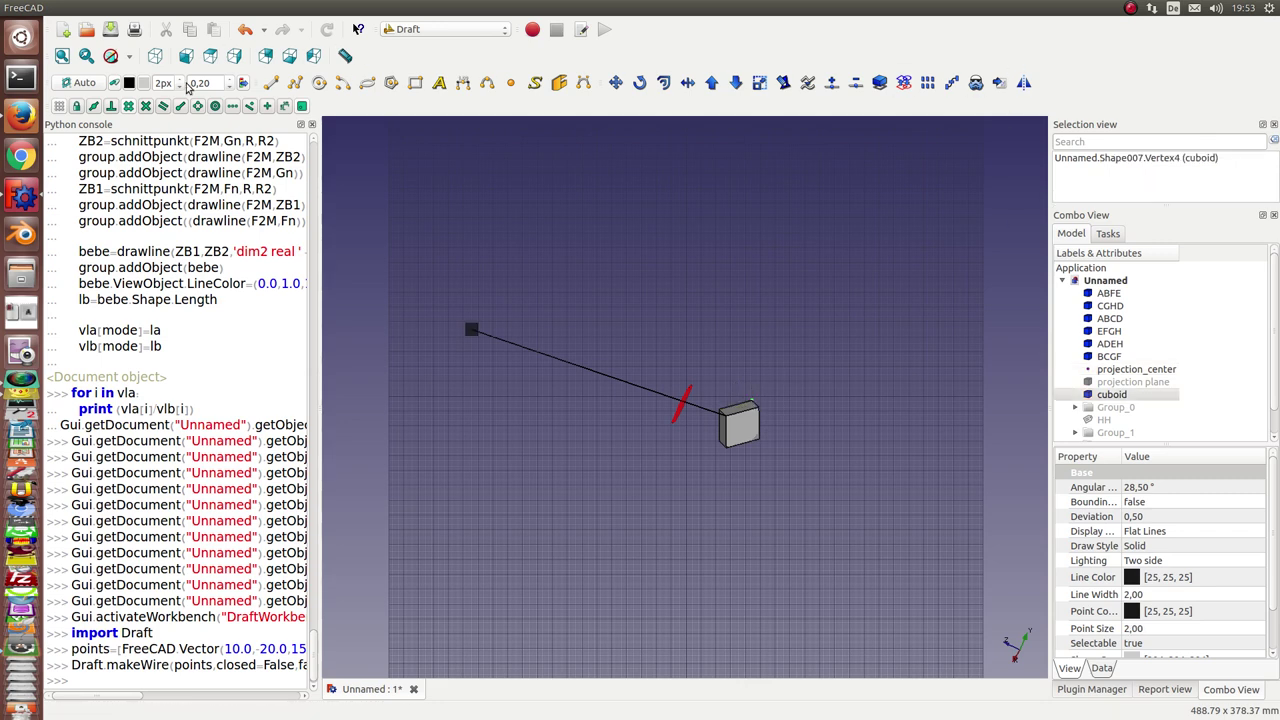
{"action": "left_click", "coordinate": [270, 82]}
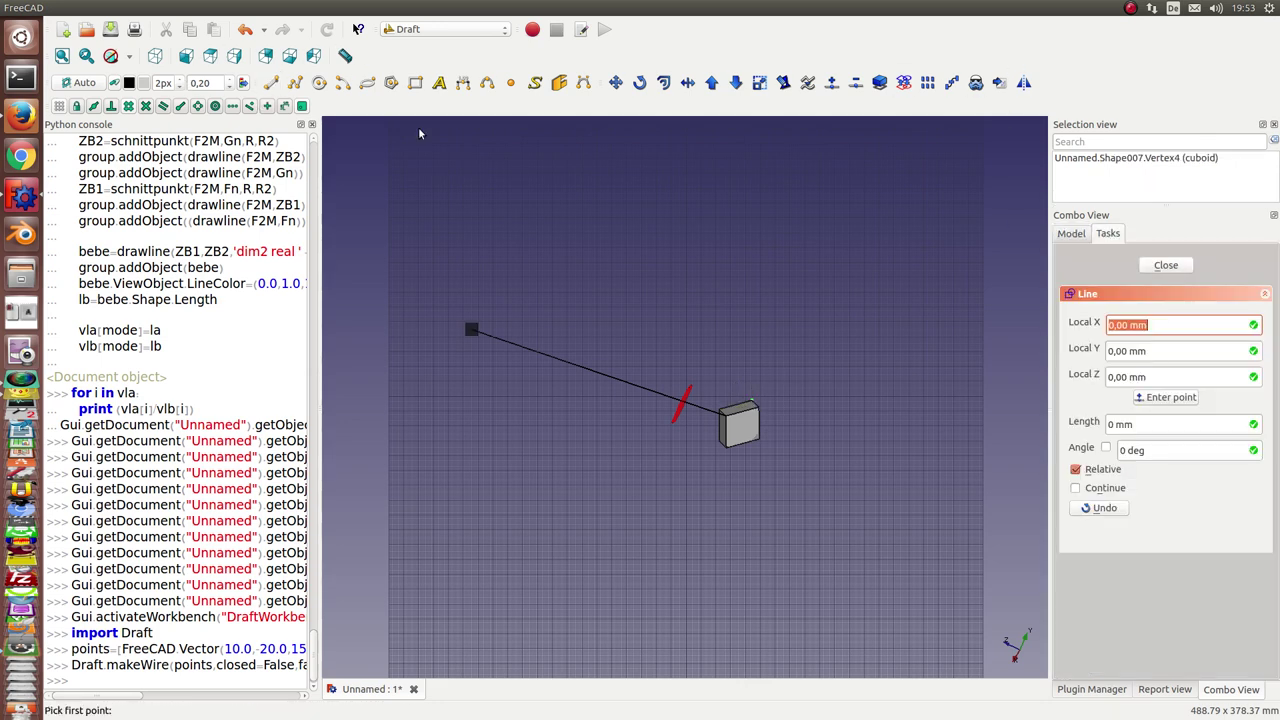
{"action": "left_click", "coordinate": [1074, 488]}
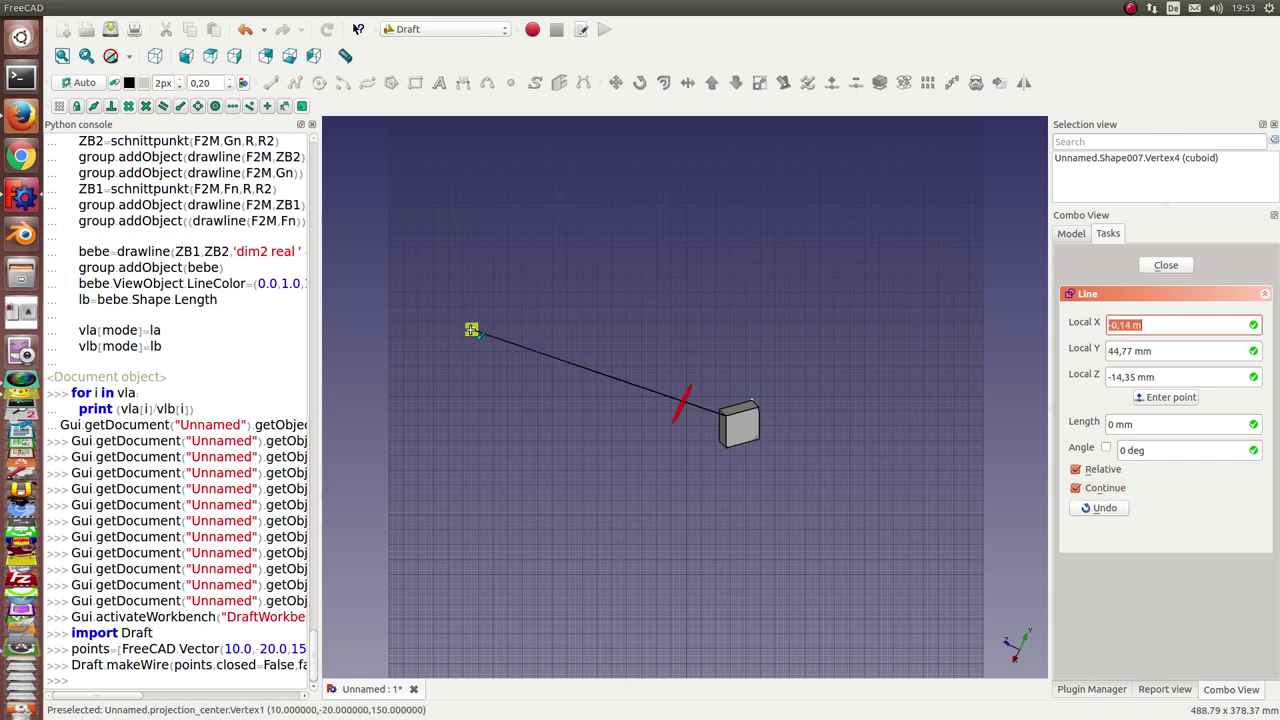
{"action": "left_click", "coordinate": [471, 330]}
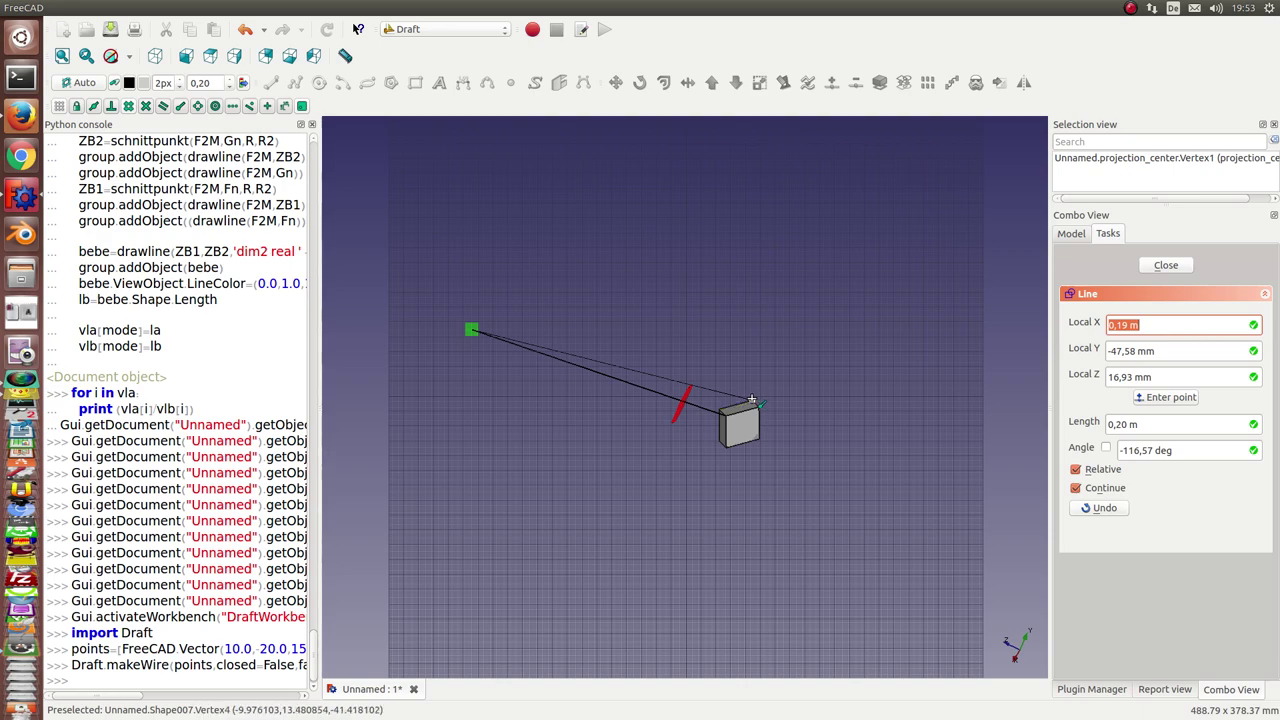
{"action": "left_click", "coordinate": [752, 399]}
Draw a third projection line from projection_center to the cuboid corner on the side opposite the first two lines
{"action": "scroll", "coordinate": [560, 400], "scroll_direction": "up", "scroll_amount": 5}
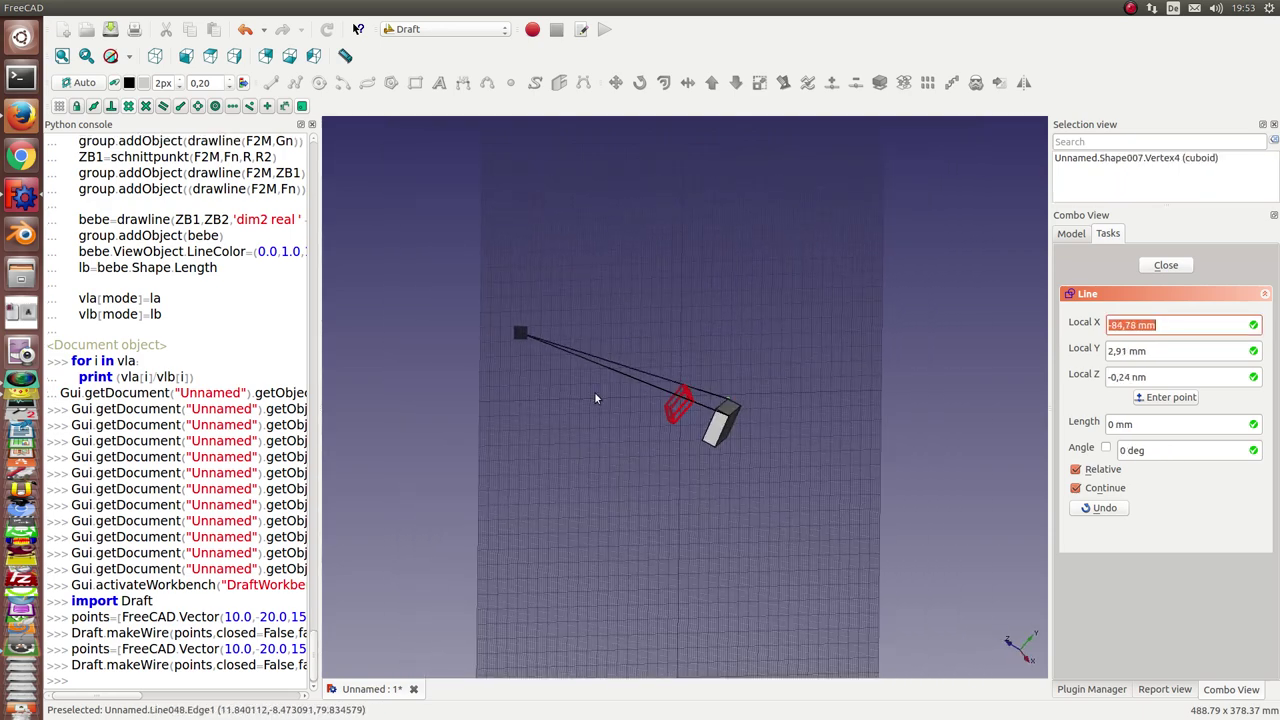
{"action": "middle_click_drag", "start_coordinate": [600, 412], "coordinate": [451, 255]}
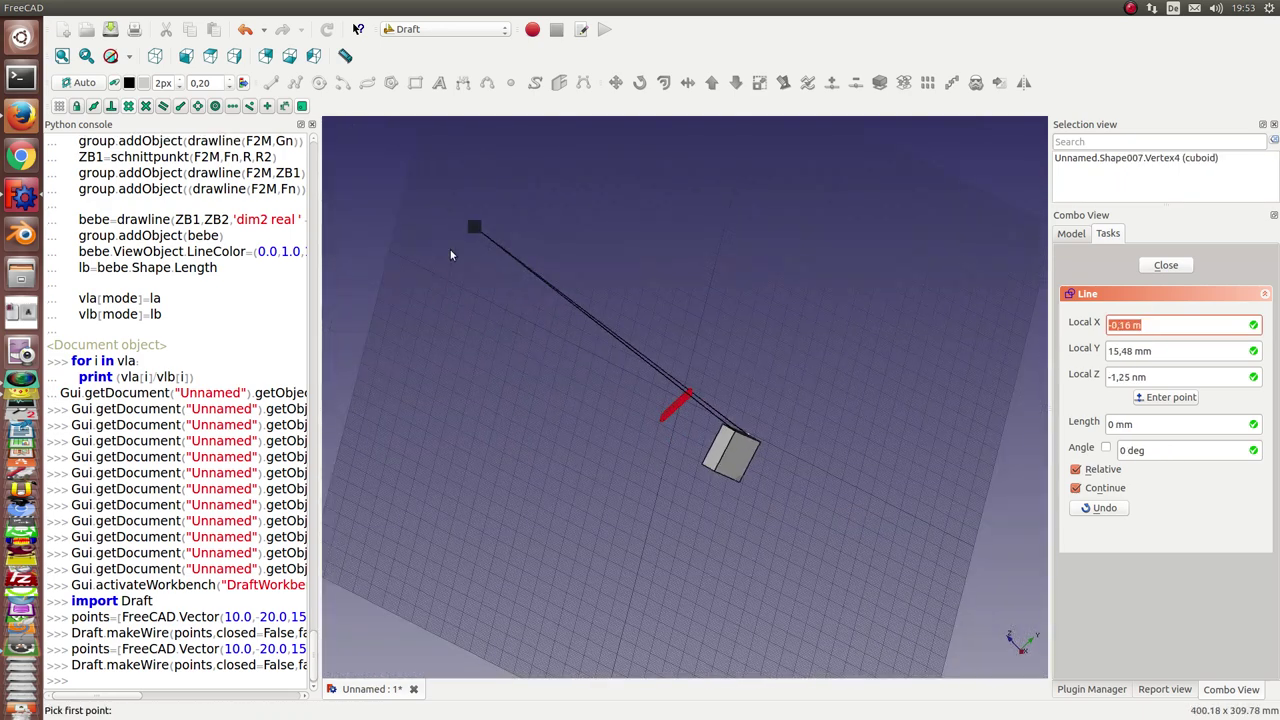
{"action": "left_click", "coordinate": [474, 227]}
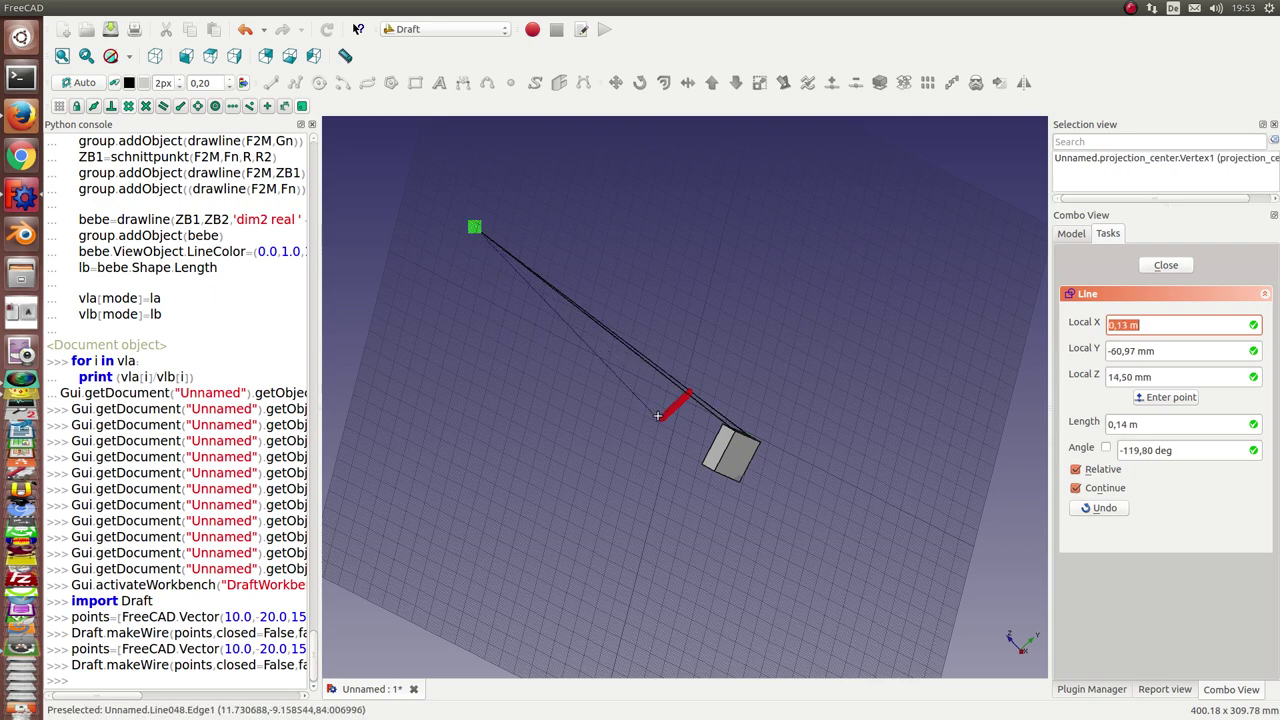
{"action": "left_click", "coordinate": [715, 474]}
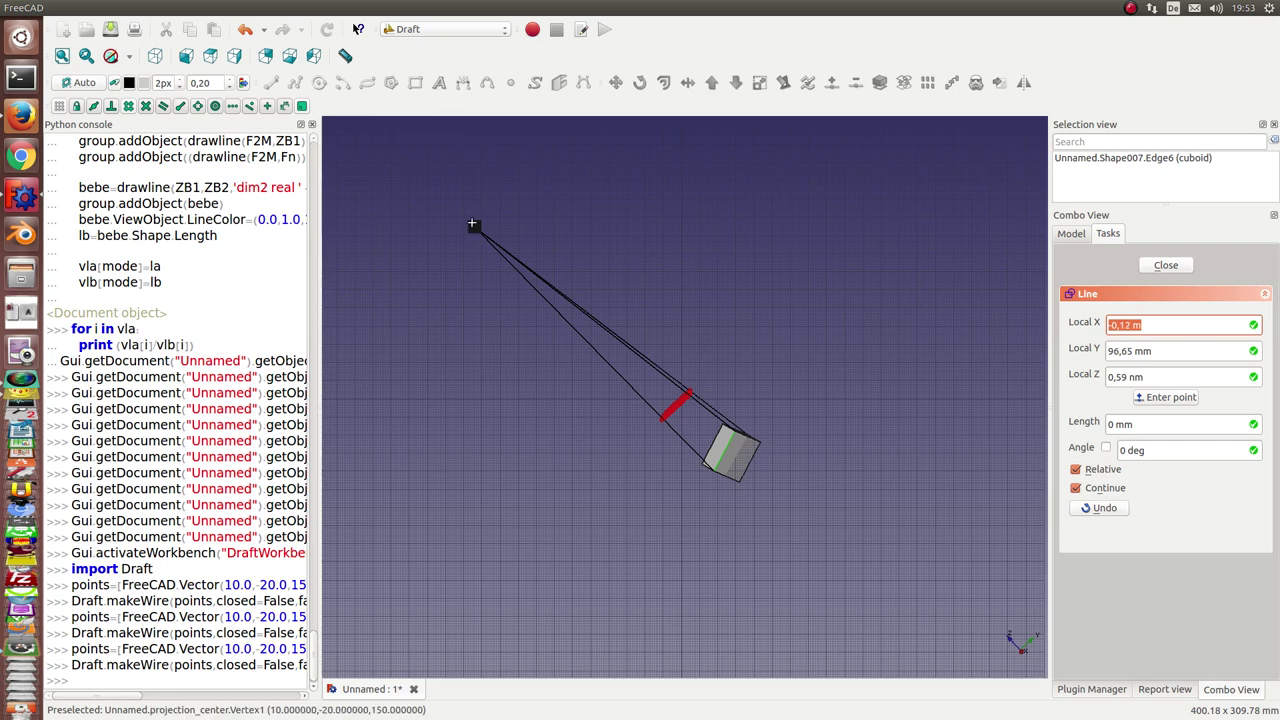
Draw two more Draft lines from projection_center to two of the cuboid's remaining lower corners
{"action": "middle_click_drag", "start_coordinate": [568, 375], "coordinate": [675, 440]}
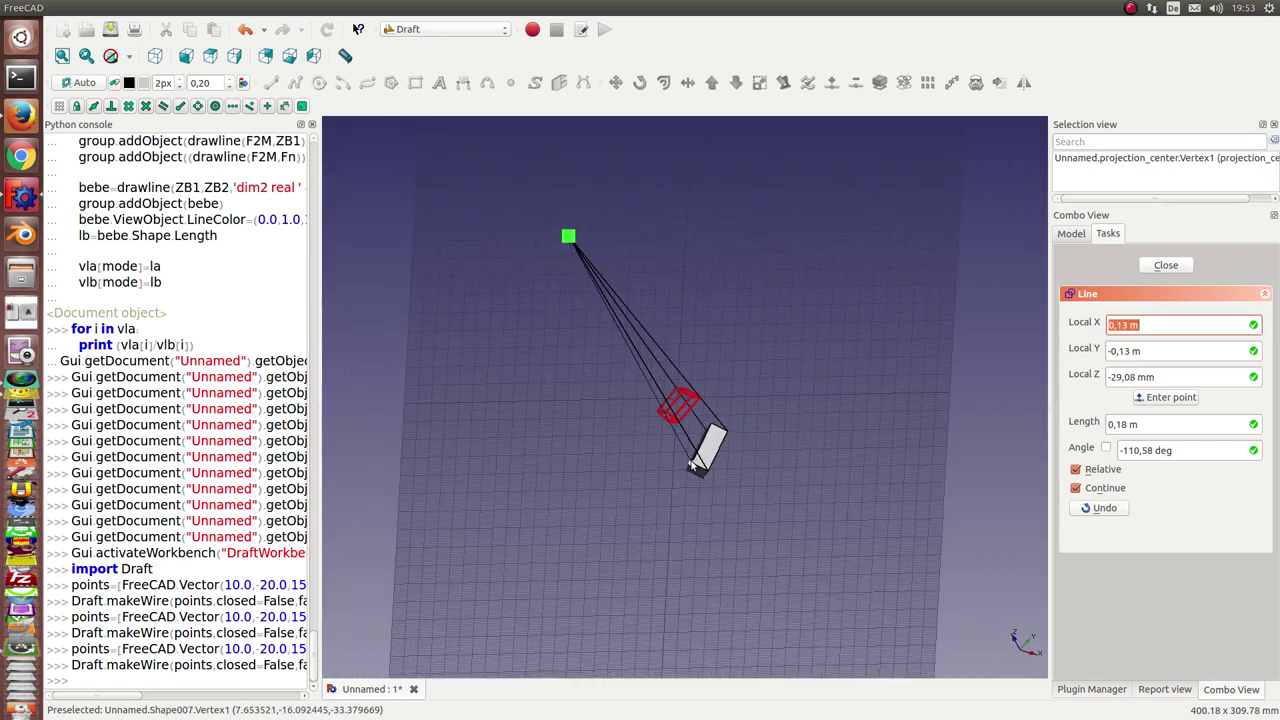
{"action": "left_click", "coordinate": [697, 465]}
{"action": "middle_click_drag", "start_coordinate": [543, 354], "coordinate": [849, 251]}
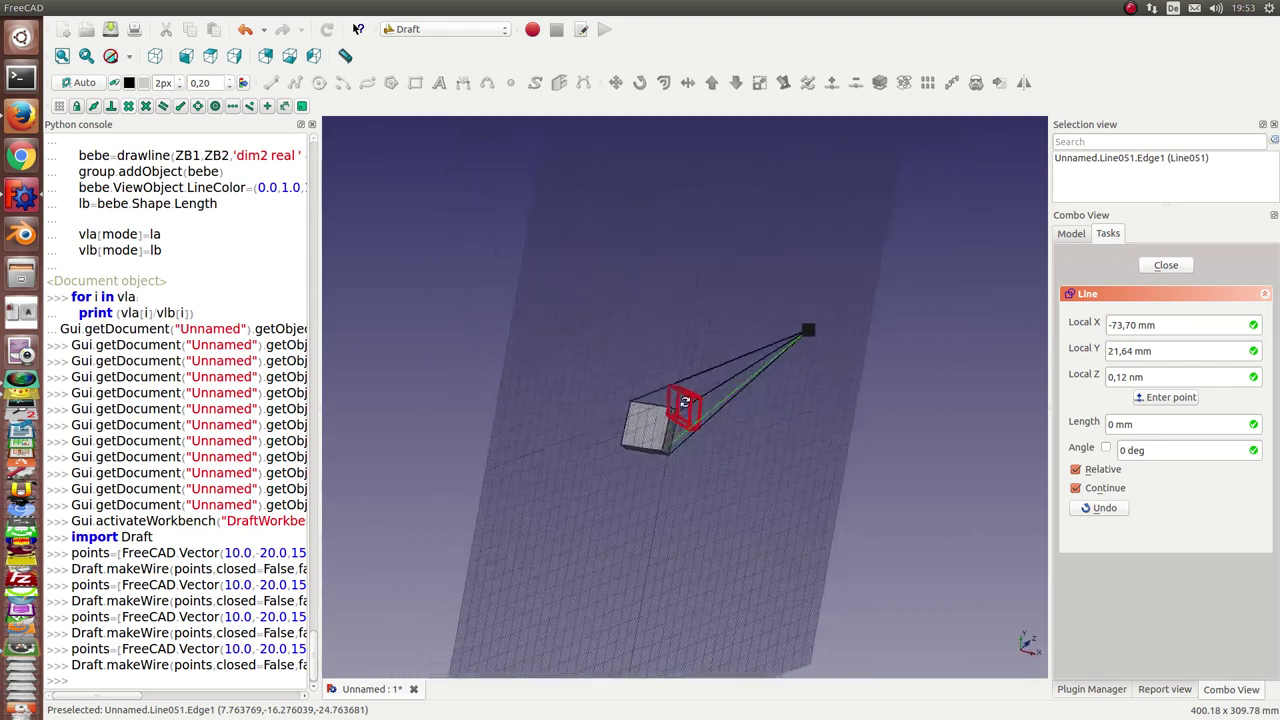
{"action": "left_click", "coordinate": [806, 339]}
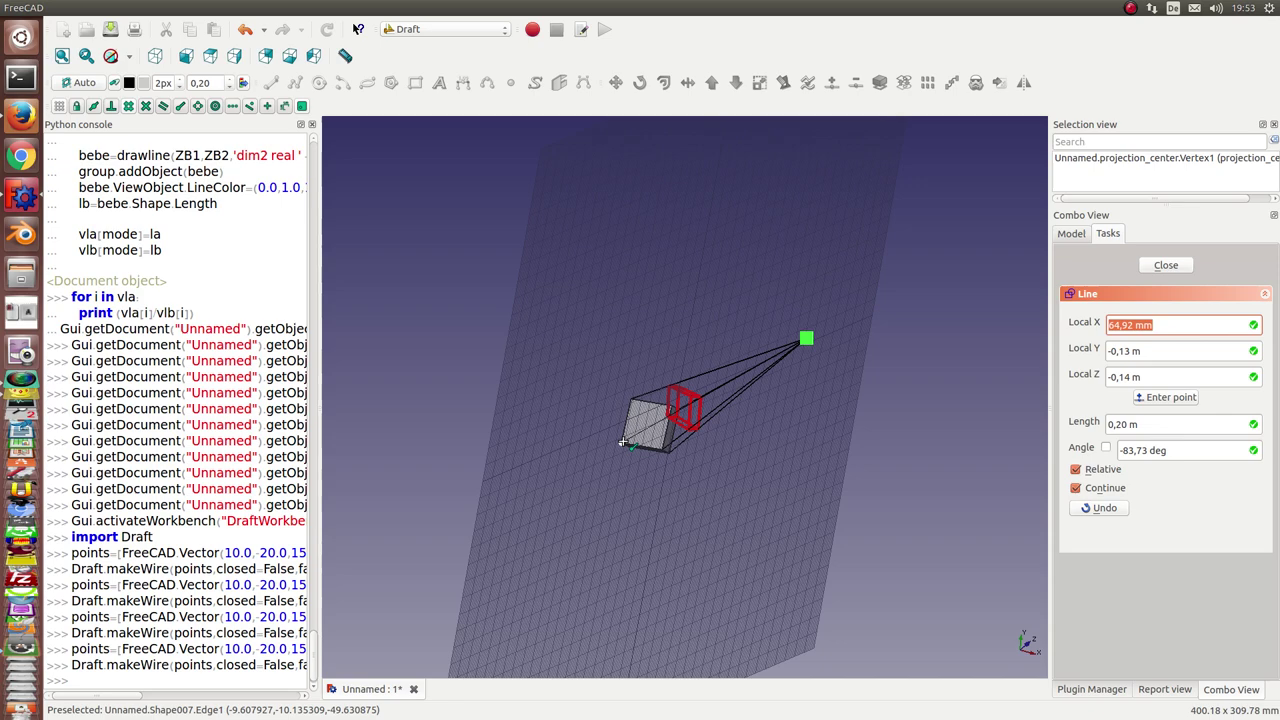
{"action": "left_click", "coordinate": [622, 443]}
Draw a sixth projection line from projection_center to a cuboid corner that has no line yet
{"action": "middle_click_drag", "start_coordinate": [591, 431], "coordinate": [600, 307]}
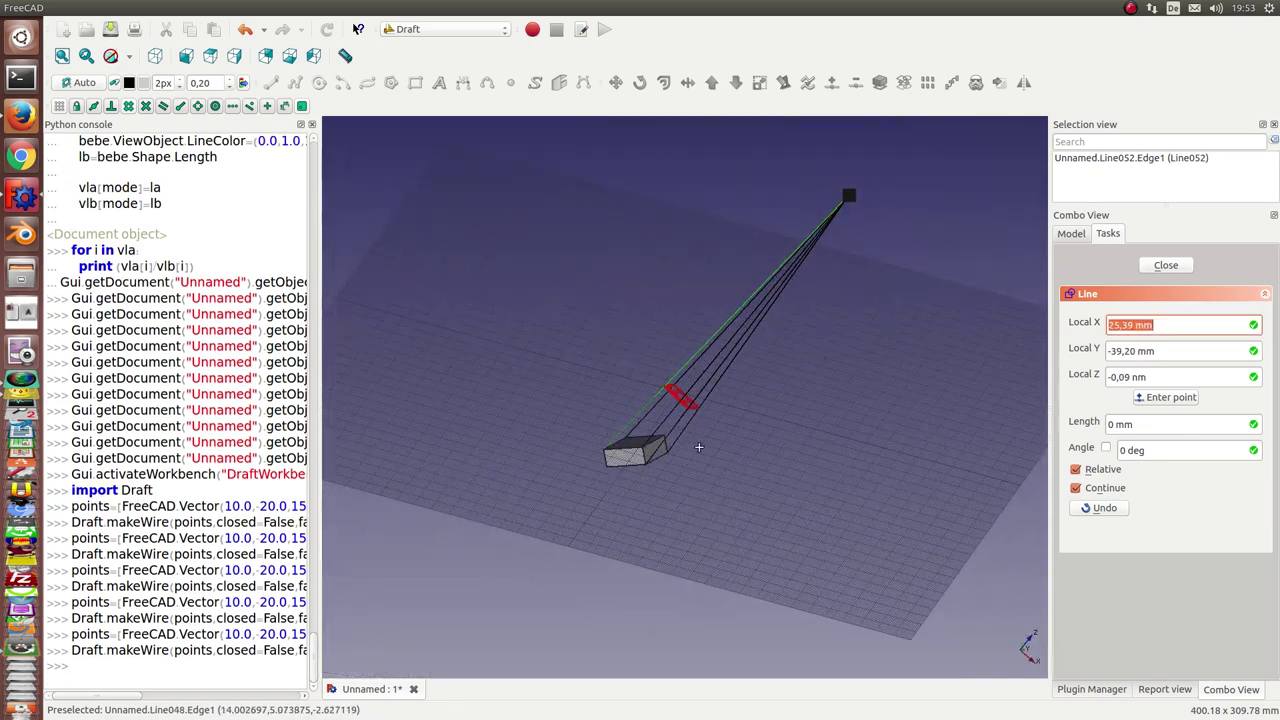
{"action": "middle_click_drag", "start_coordinate": [754, 437], "coordinate": [820, 430]}
{"action": "middle_click_drag", "start_coordinate": [493, 243], "coordinate": [790, 360]}
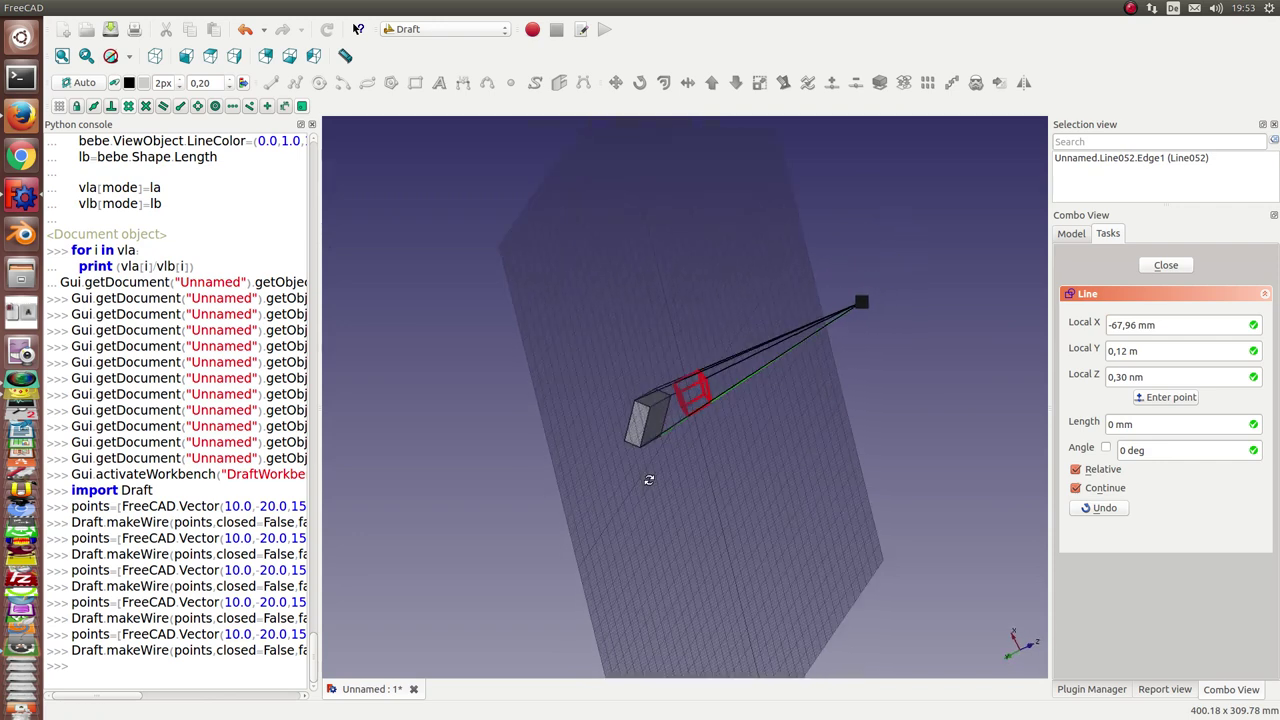
{"action": "left_click", "coordinate": [862, 299]}
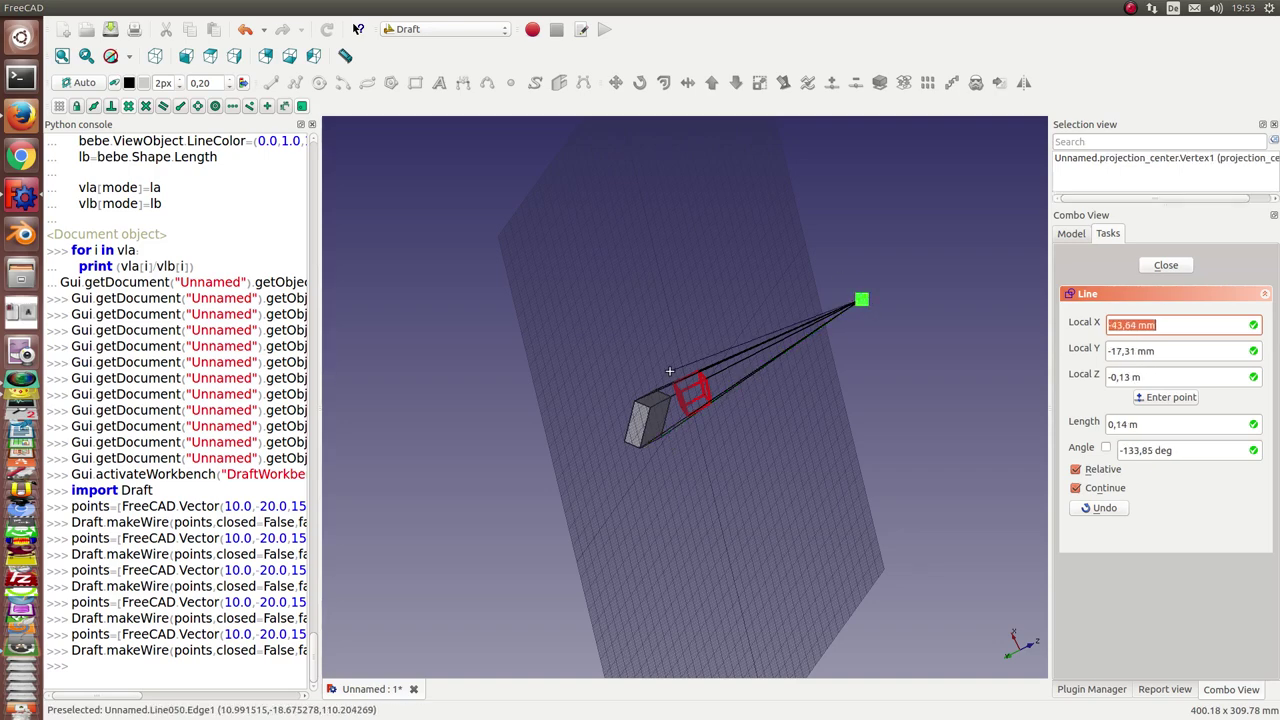
{"action": "left_click", "coordinate": [649, 401]}
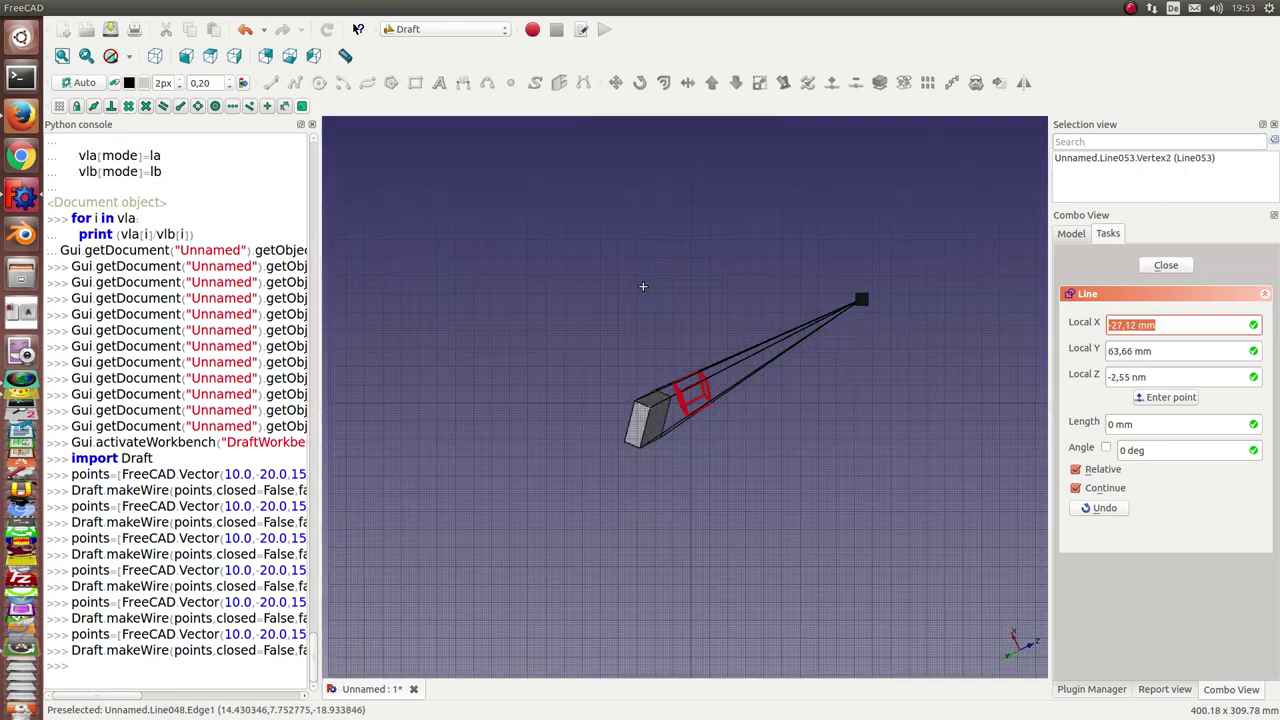
{"action": "middle_click_drag", "start_coordinate": [677, 271], "coordinate": [530, 375]}
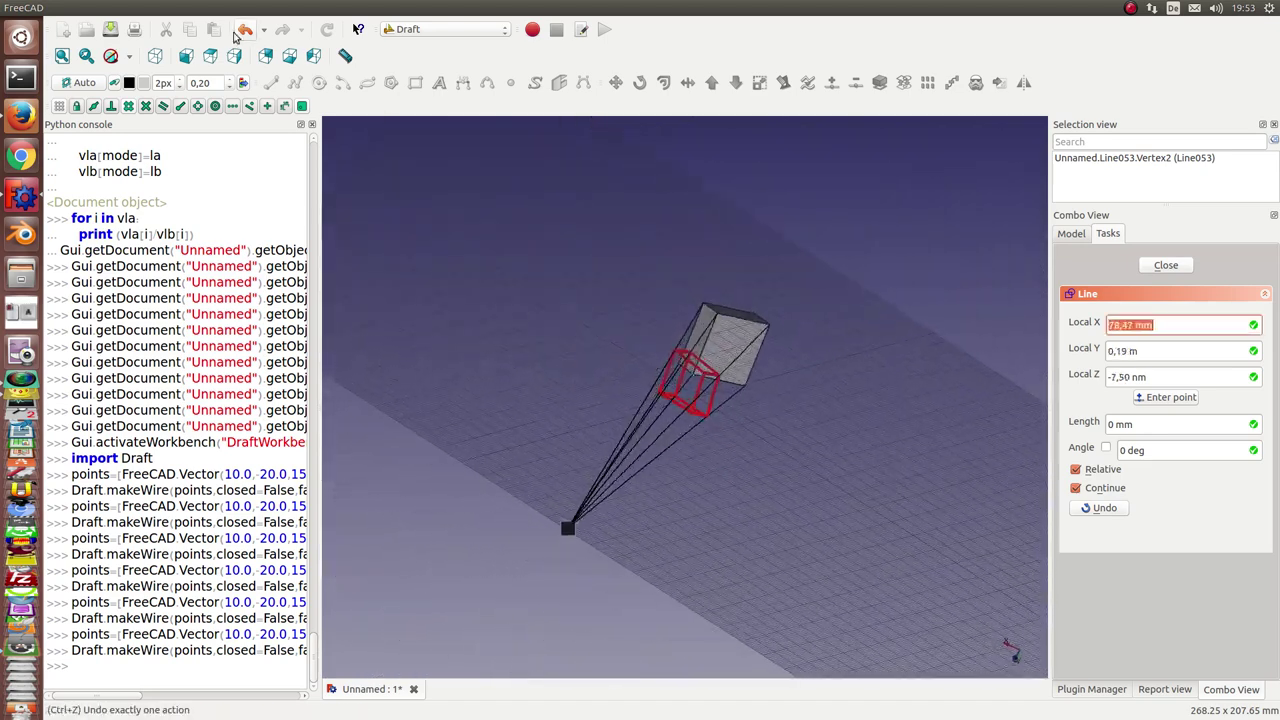
Switch to the Part workbench, then create a new 3D view of the document and close the original one
{"action": "left_click", "coordinate": [458, 29]}
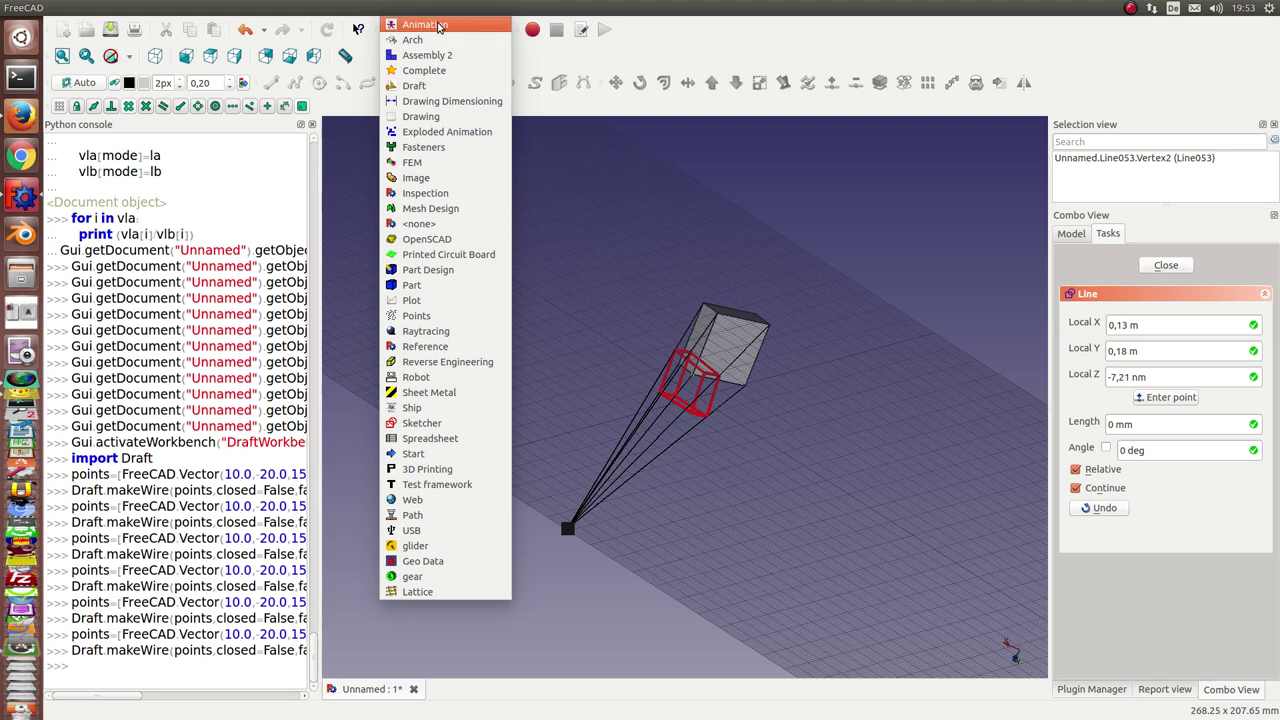
{"action": "left_click", "coordinate": [412, 285]}
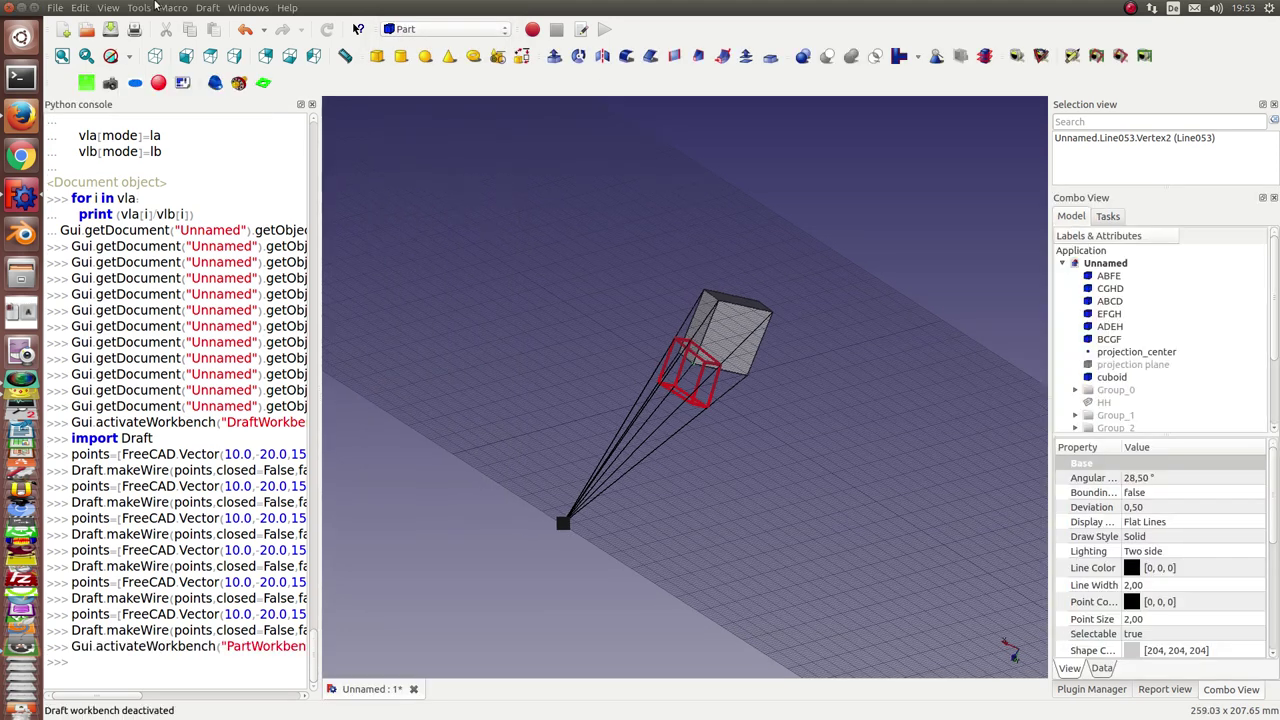
{"action": "left_click", "coordinate": [83, 9]}
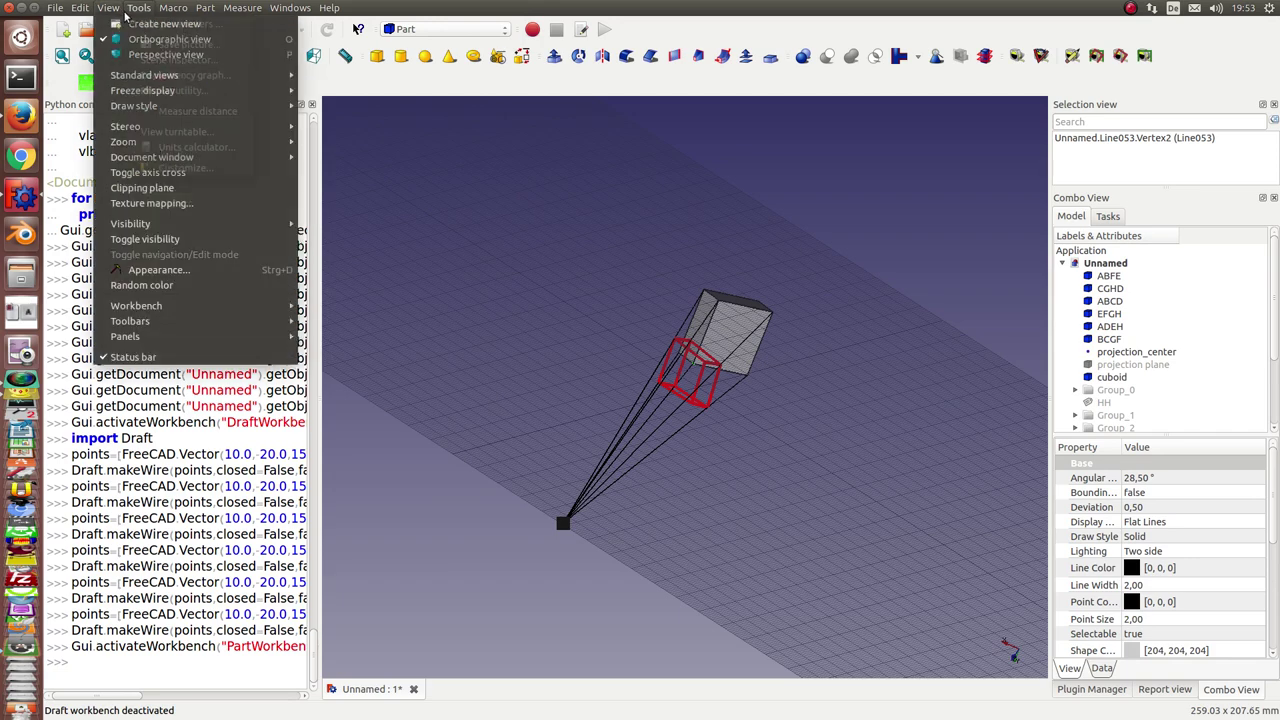
{"action": "left_click", "coordinate": [134, 26]}
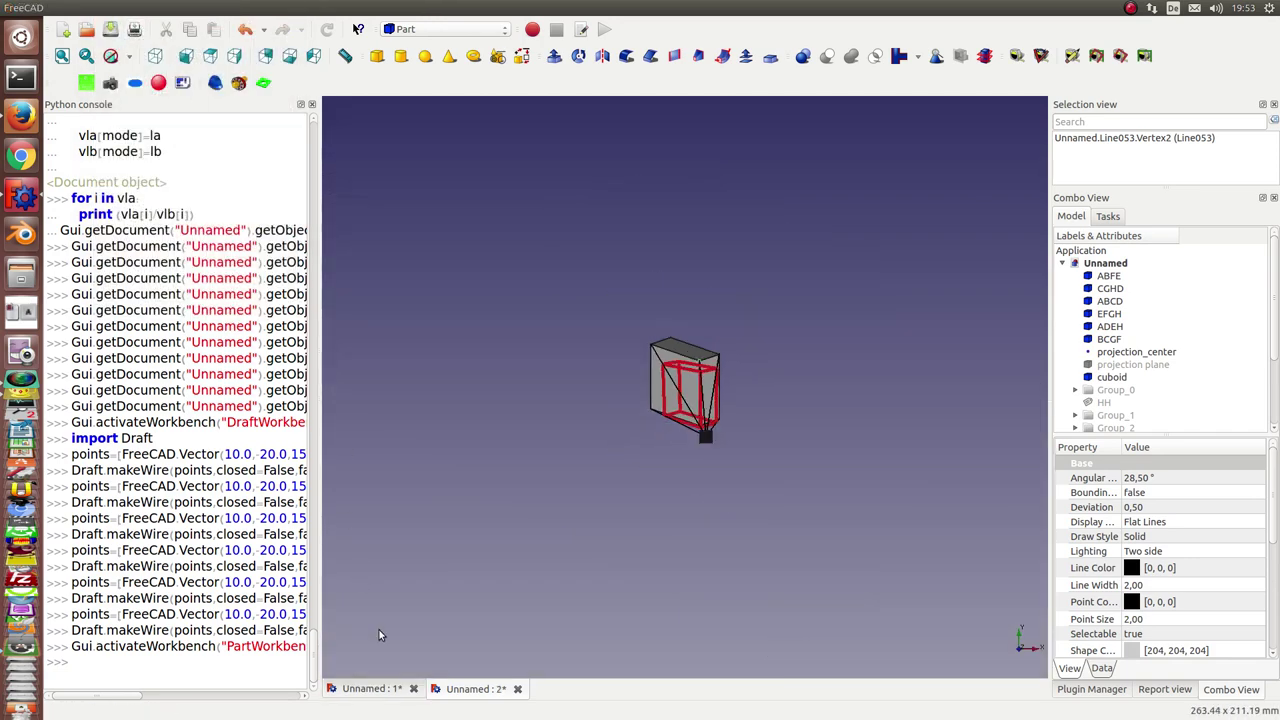
{"action": "left_click", "coordinate": [414, 689]}
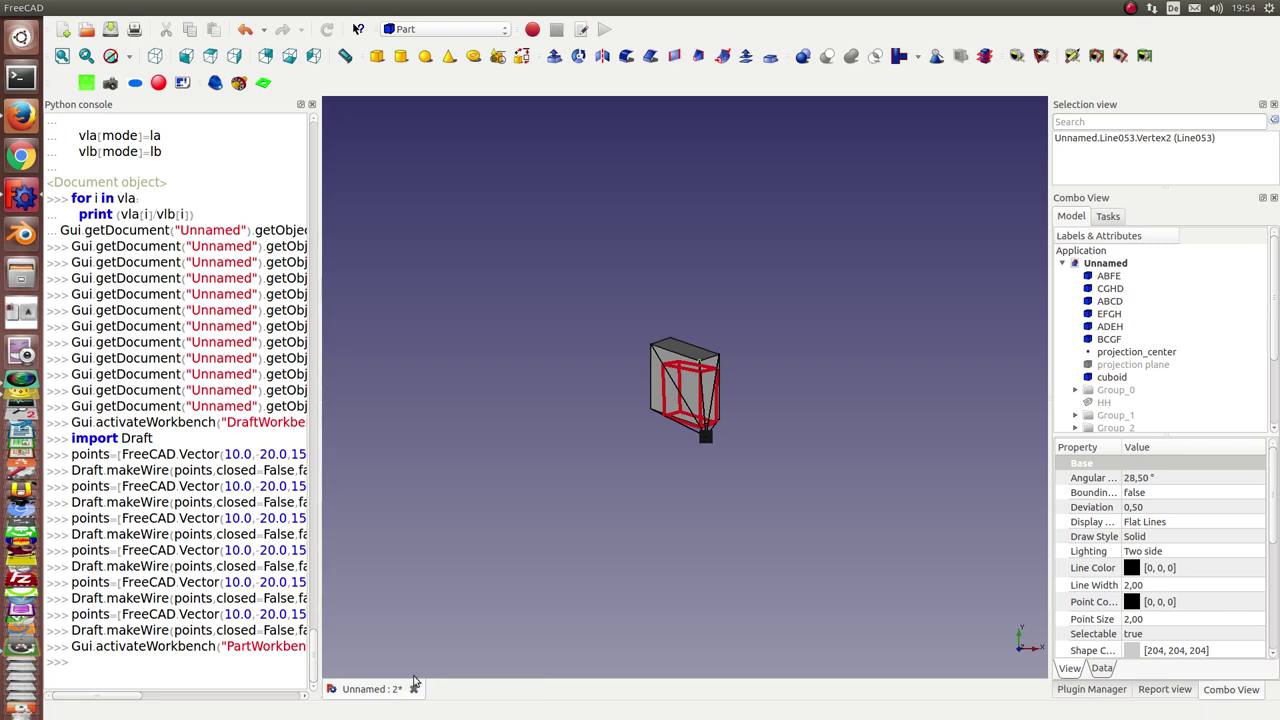
Show the projection plane between the projection center and the cuboid, and view it obliquely from the side
{"action": "scroll", "coordinate": [535, 500], "scroll_direction": "up", "scroll_amount": 3}
{"action": "middle_click_drag", "start_coordinate": [549, 474], "coordinate": [528, 496]}
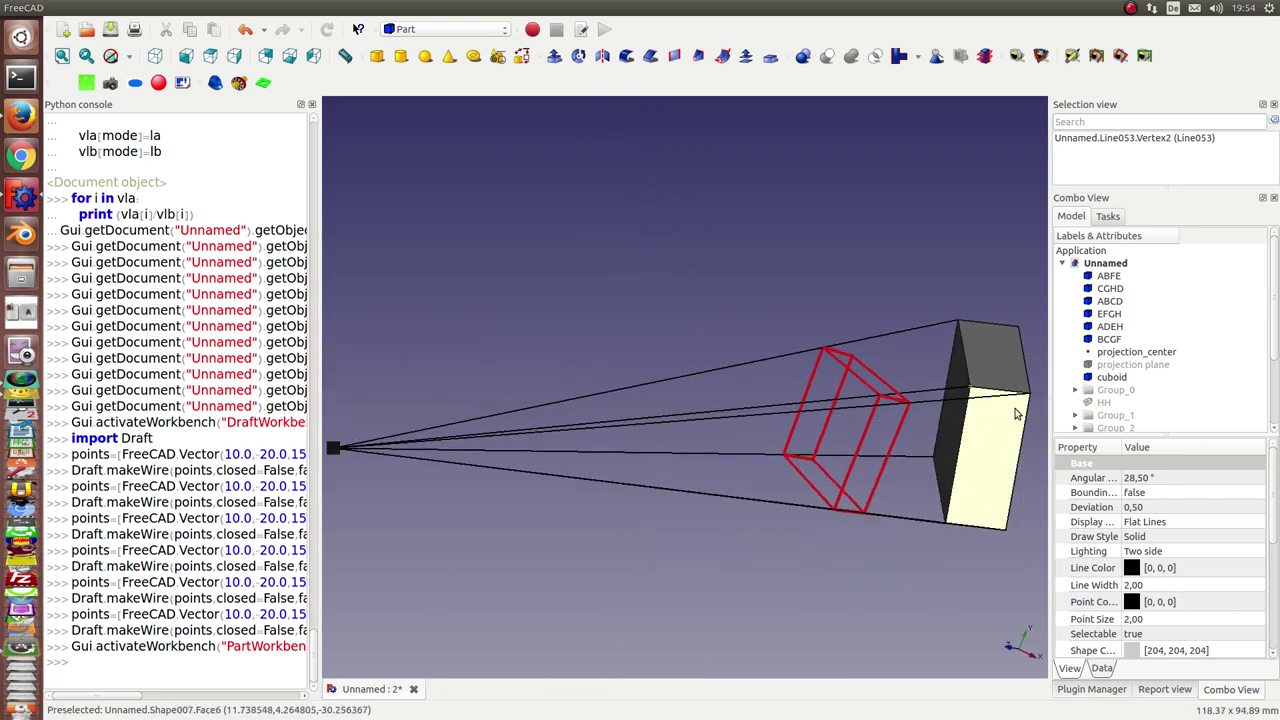
{"action": "middle_click_drag", "start_coordinate": [926, 412], "coordinate": [945, 452]}
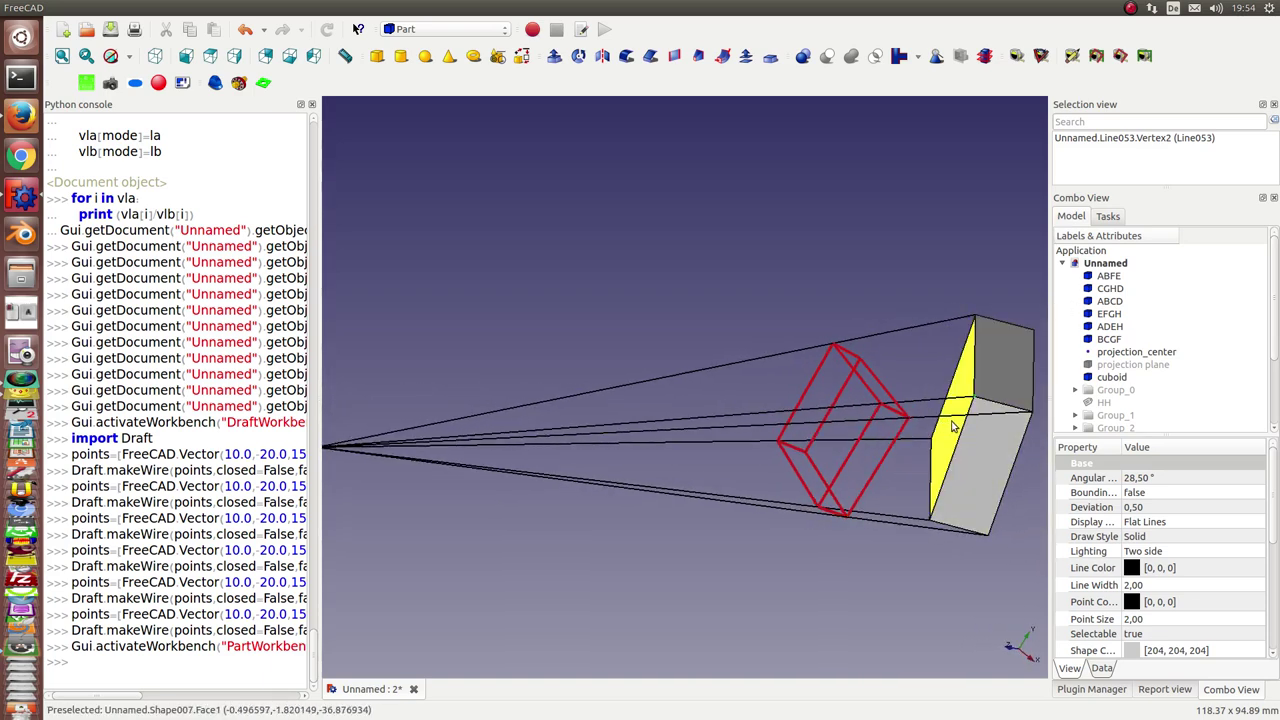
{"action": "scroll", "coordinate": [975, 445], "scroll_direction": "up", "scroll_amount": 3}
{"action": "scroll", "coordinate": [986, 446], "scroll_direction": "down", "scroll_amount": 5}
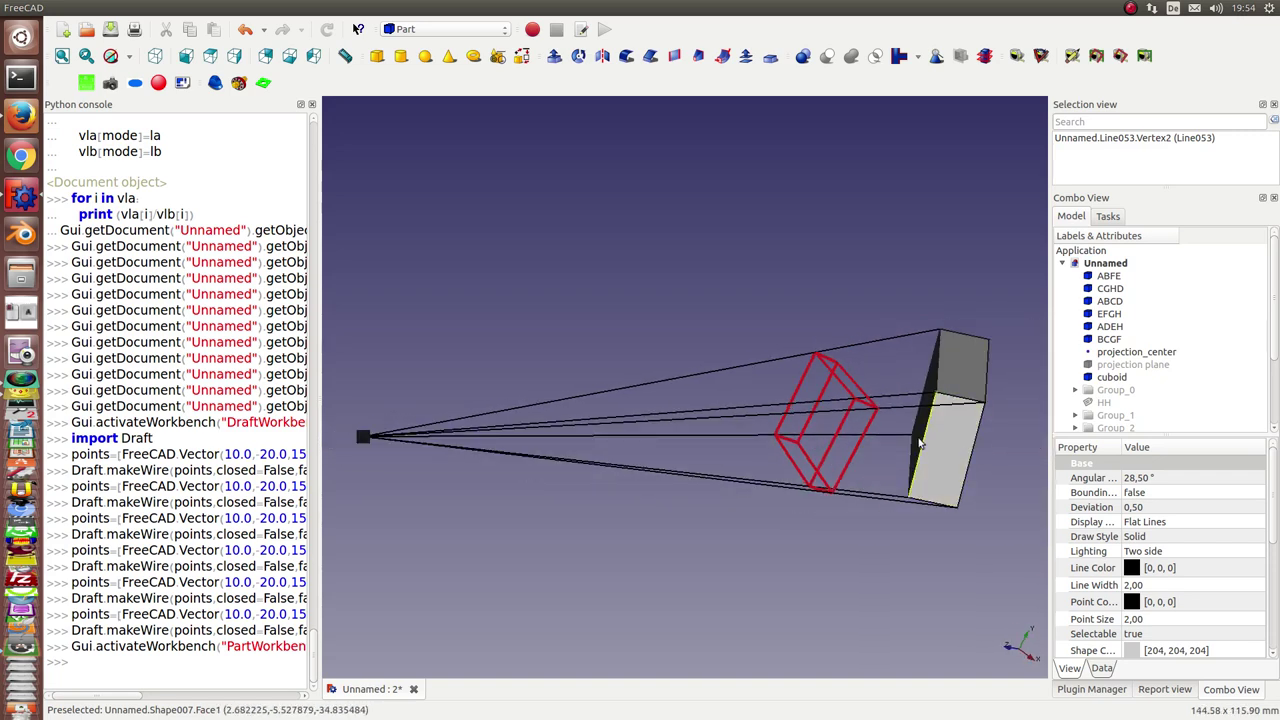
{"action": "left_click", "coordinate": [1140, 366]}
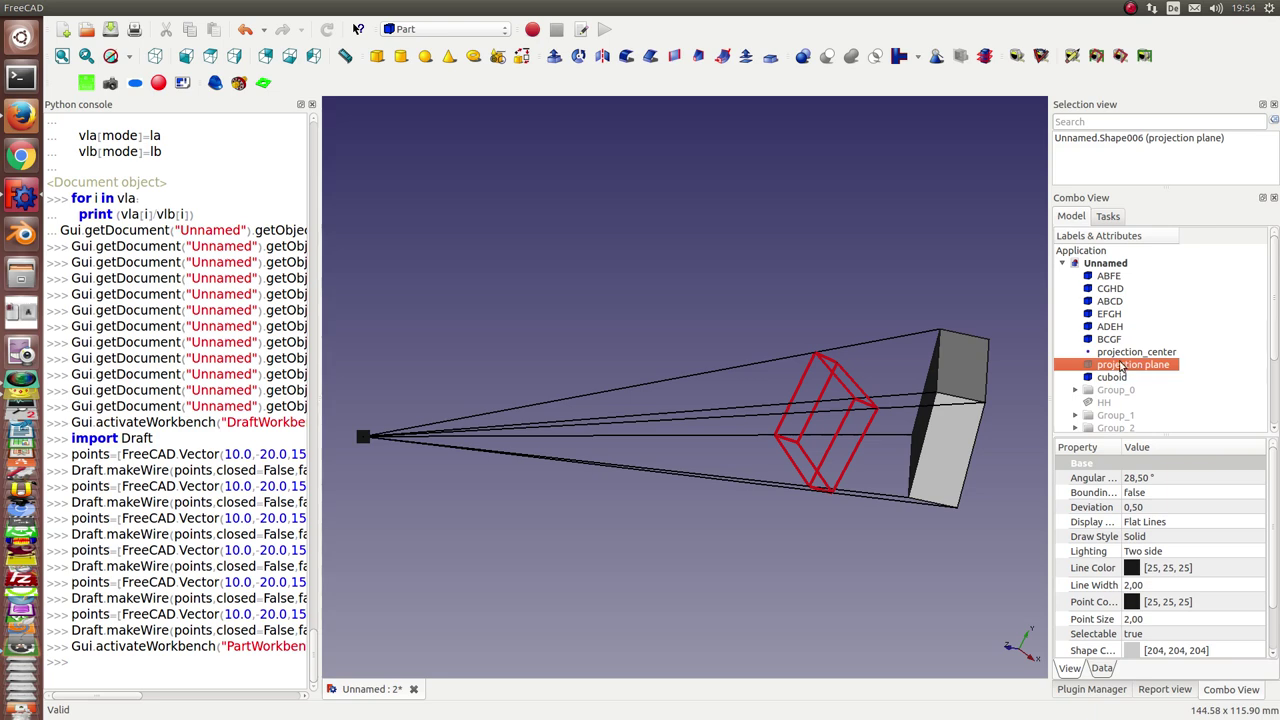
{"action": "key", "text": "space"}
{"action": "scroll", "coordinate": [931, 420], "scroll_direction": "up", "scroll_amount": 8}
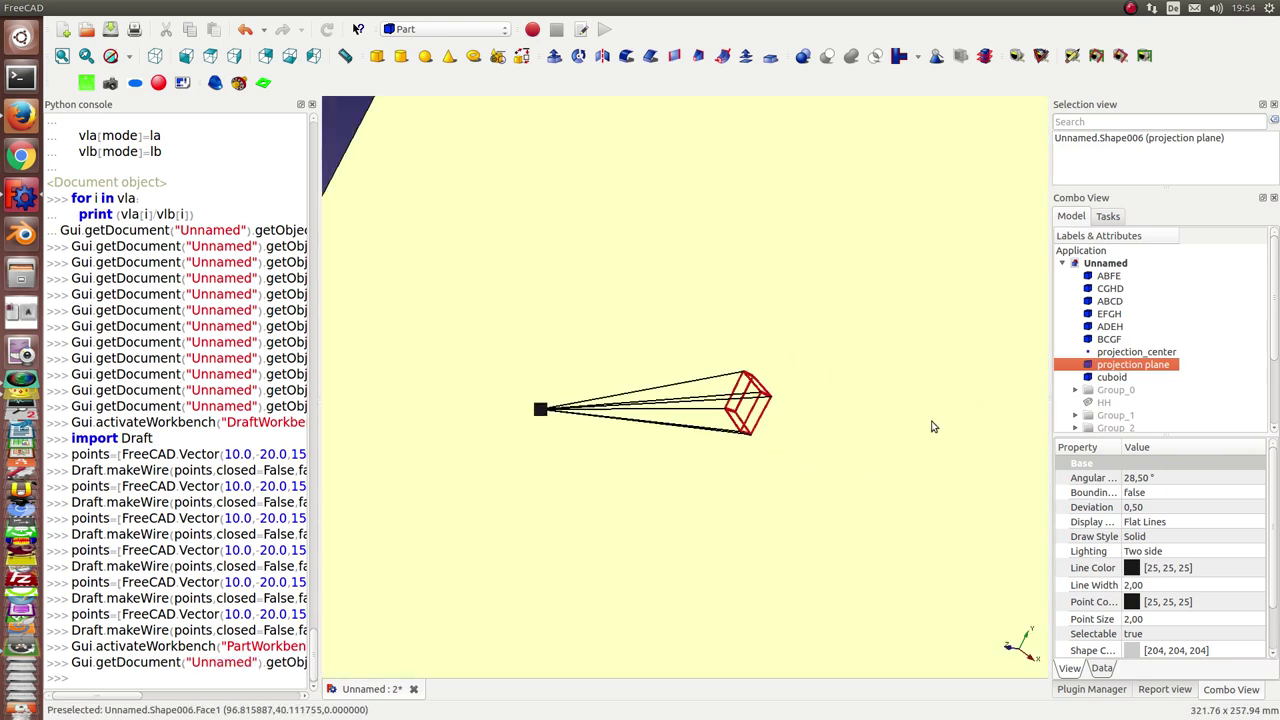
{"action": "middle_click_drag", "start_coordinate": [979, 468], "coordinate": [837, 343]}
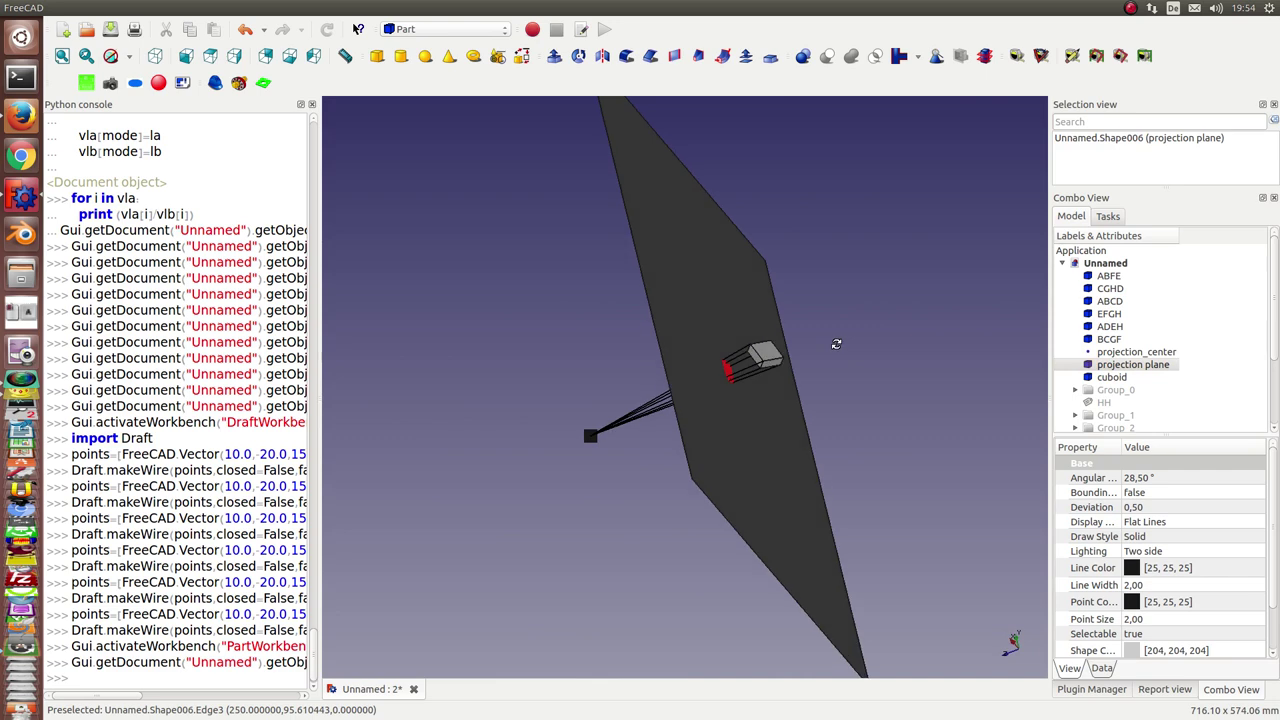
Hide the cuboid and the projection_center point
{"action": "left_click", "coordinate": [1114, 378]}
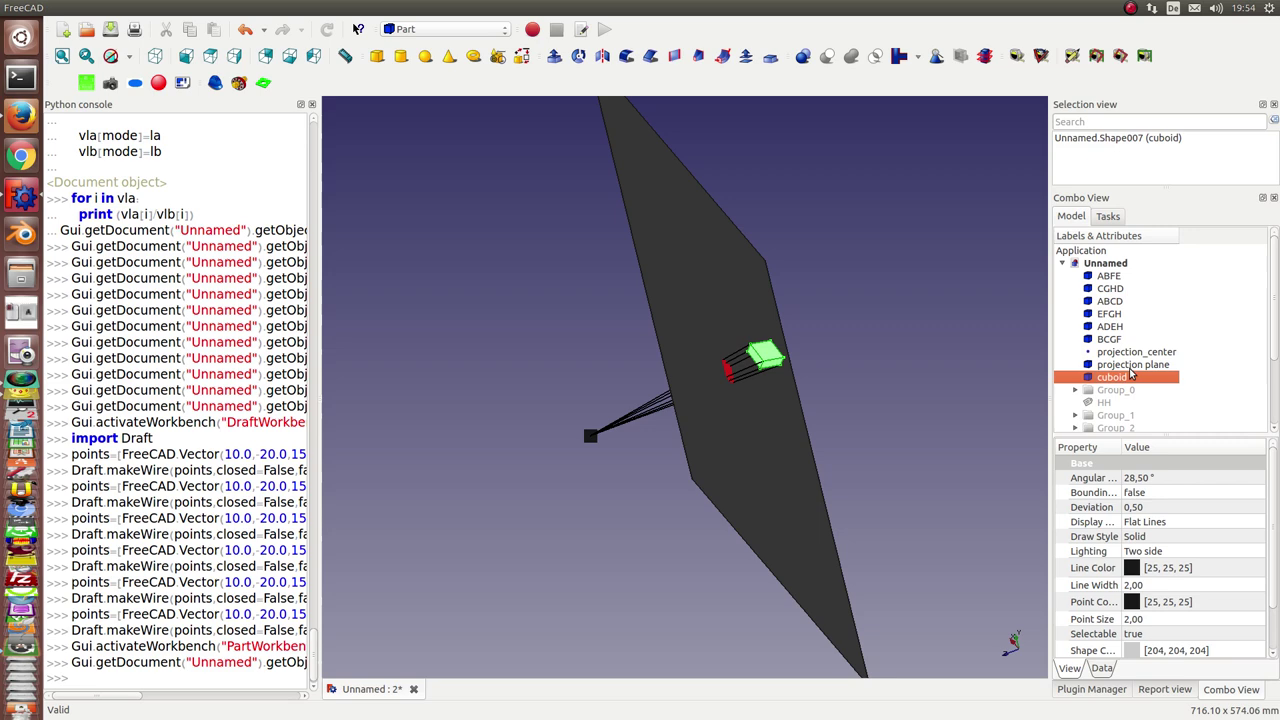
{"action": "key", "text": "space"}
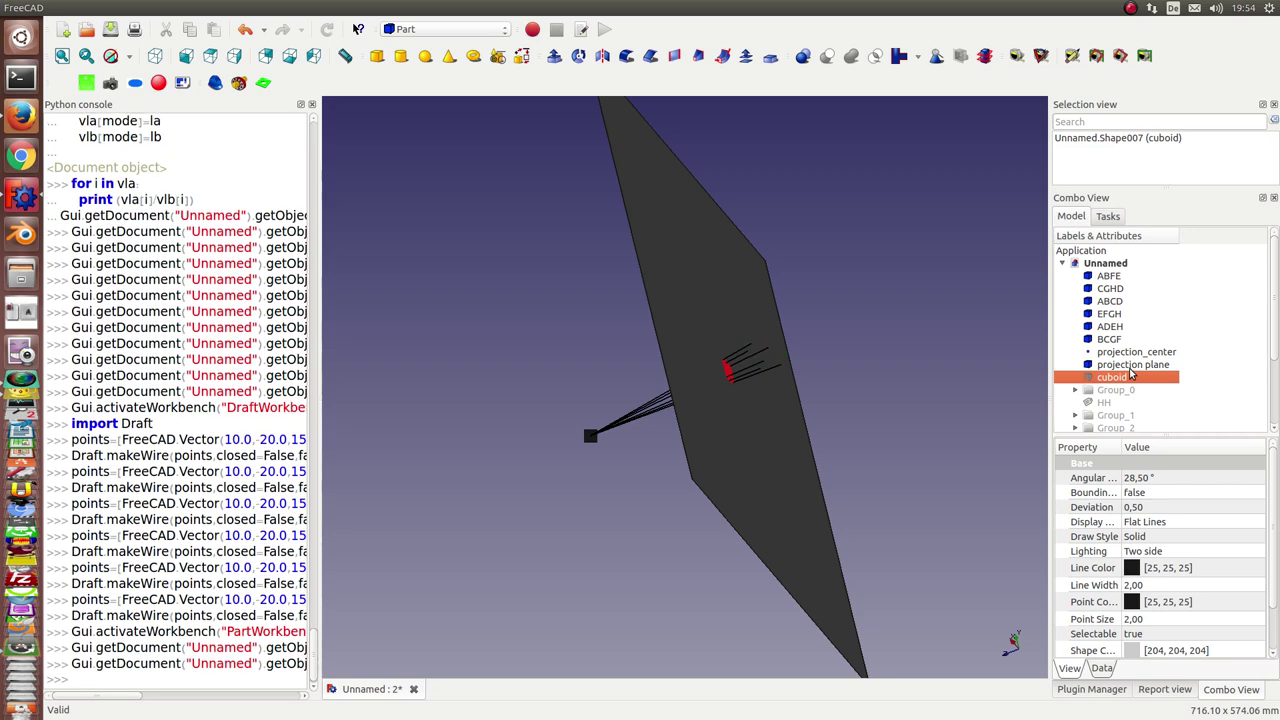
{"action": "left_click", "coordinate": [1112, 355]}
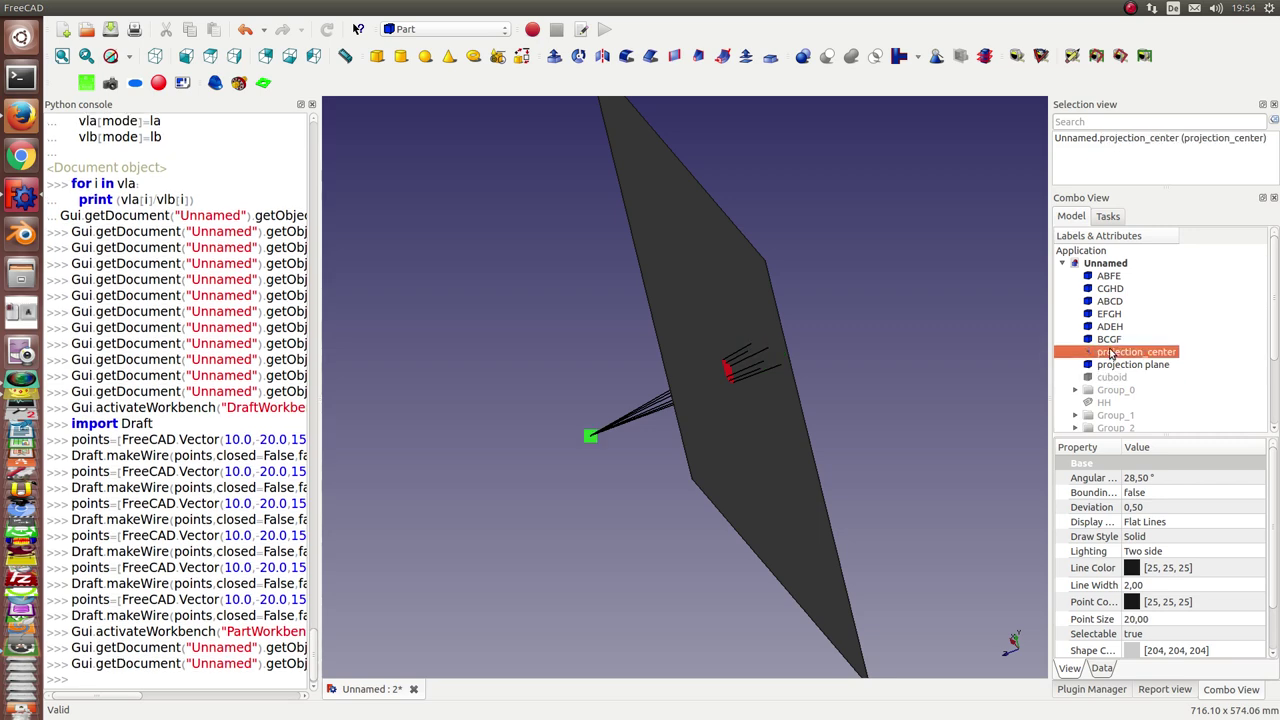
{"action": "key", "text": "space"}
Hide all six projection lines, Line048 to Line053
{"action": "scroll", "coordinate": [1121, 358], "scroll_direction": "down", "scroll_amount": 2}
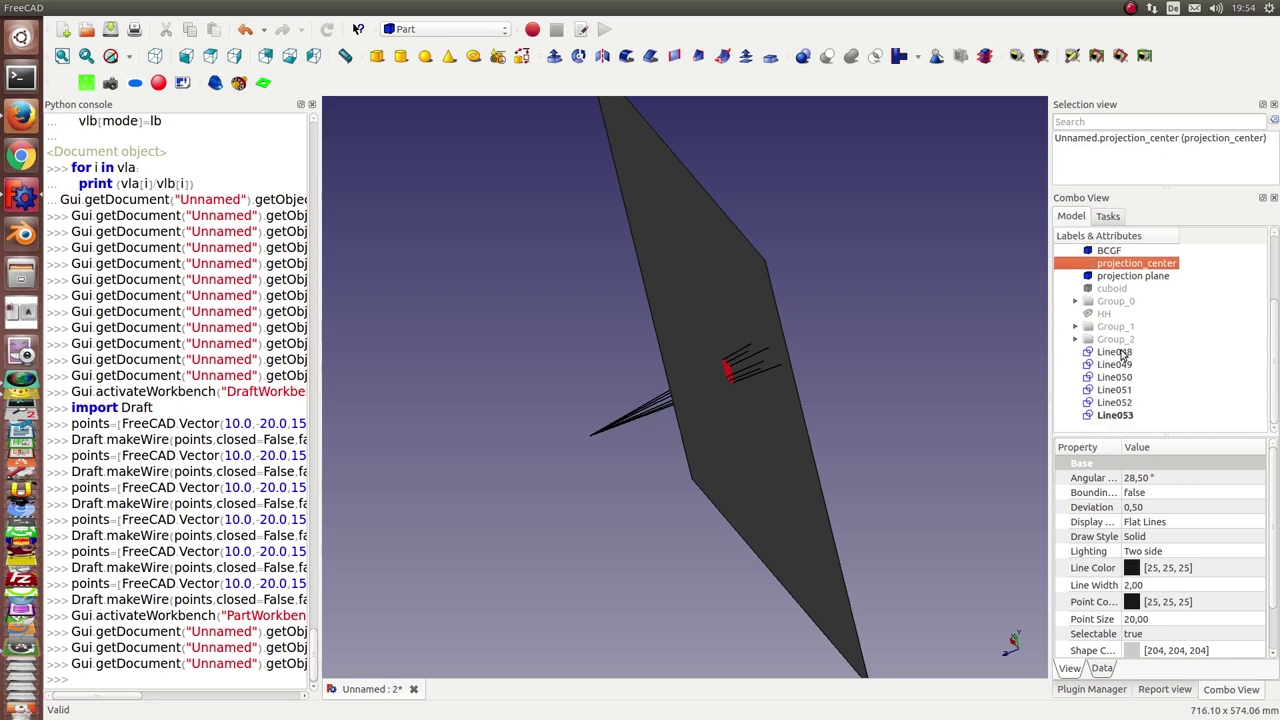
{"action": "left_click", "coordinate": [1121, 352]}
{"action": "key", "text": "shift+Down"}
{"action": "key", "text": "shift+Down"}
{"action": "key", "text": "shift+Down"}
{"action": "key", "text": "shift+Down"}
{"action": "key", "text": "shift+Down"}
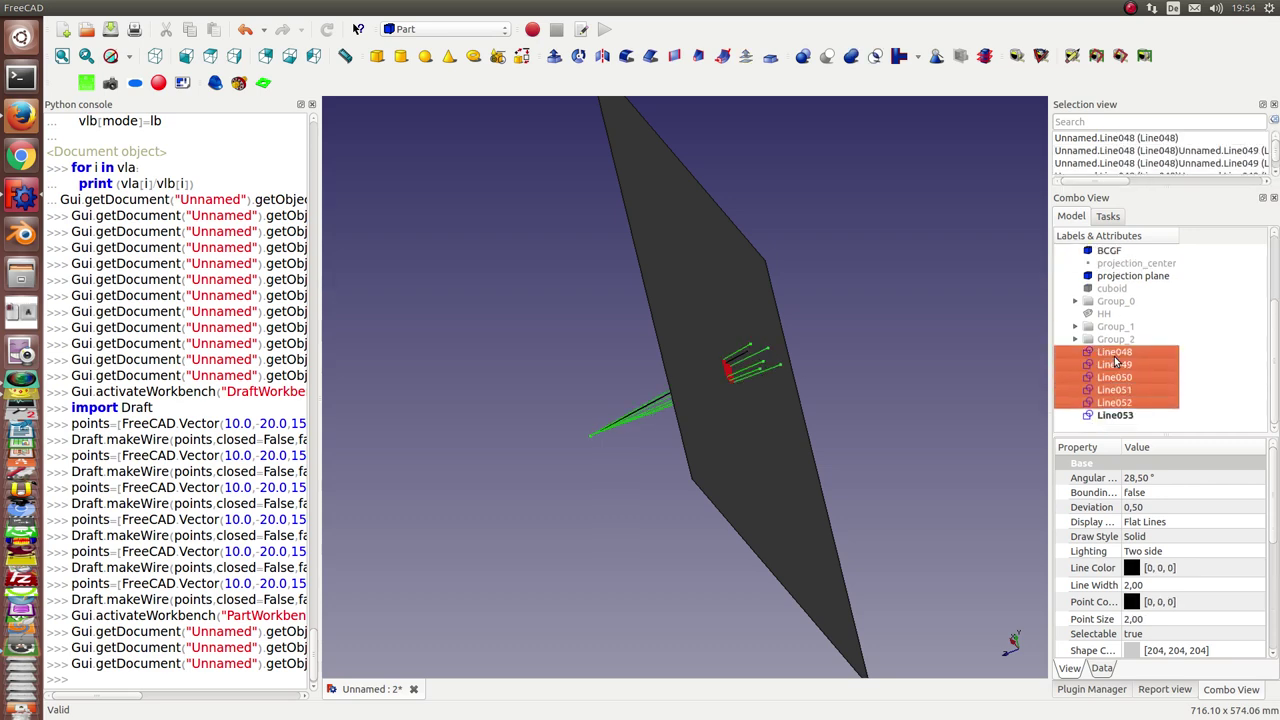
{"action": "key", "text": "space"}
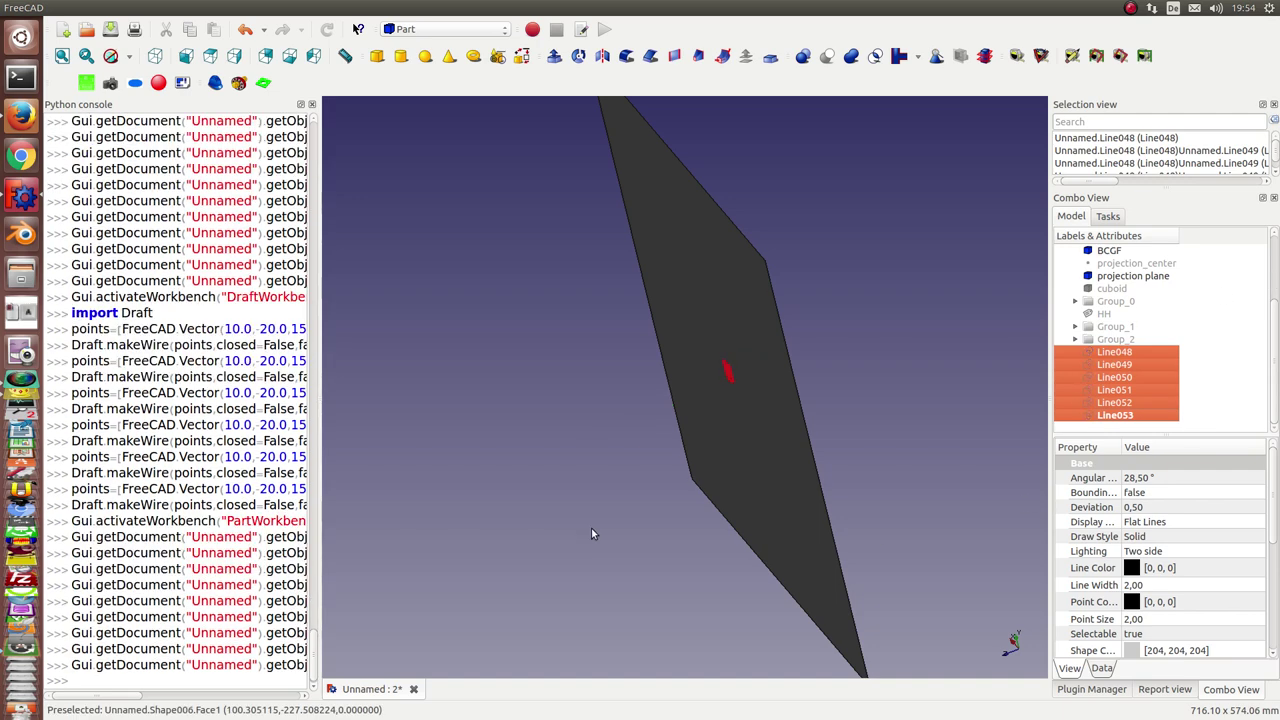
Set the top view square to the projected red outline and hide the projection plane
{"action": "middle_click_drag", "start_coordinate": [591, 528], "coordinate": [711, 403]}
{"action": "key", "text": "1"}
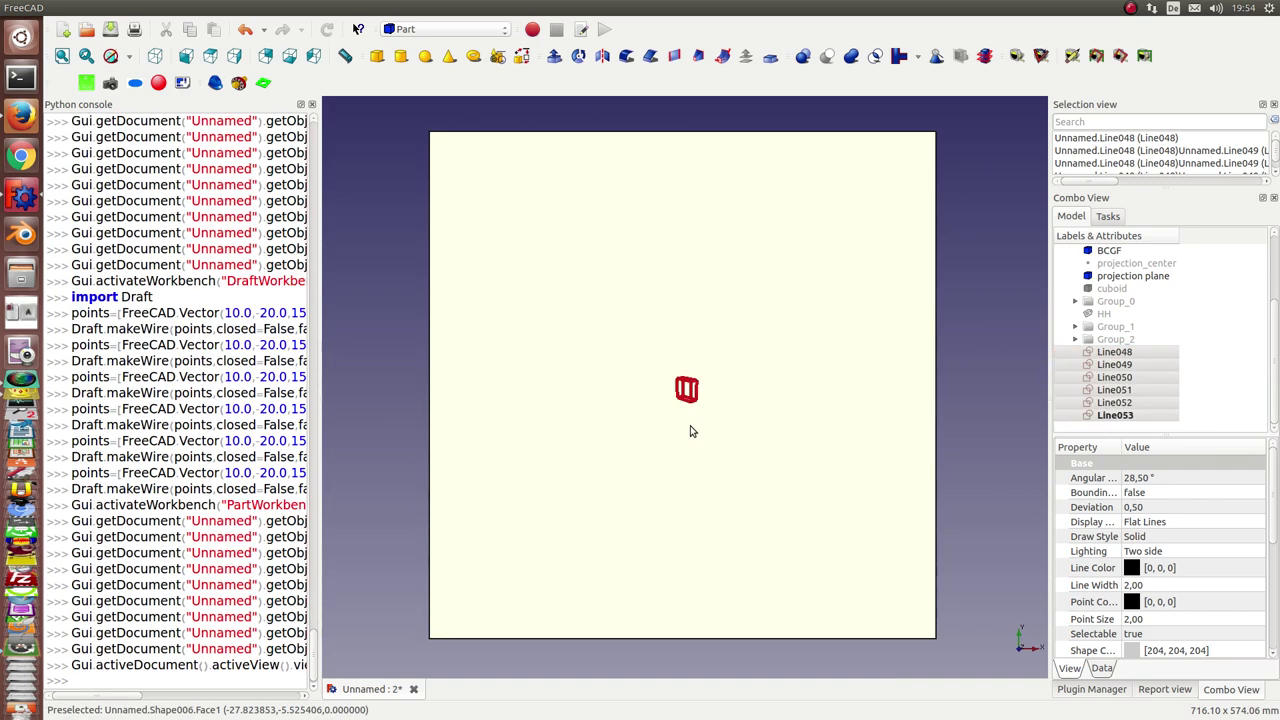
{"action": "scroll", "coordinate": [690, 431], "scroll_direction": "up", "scroll_amount": 5}
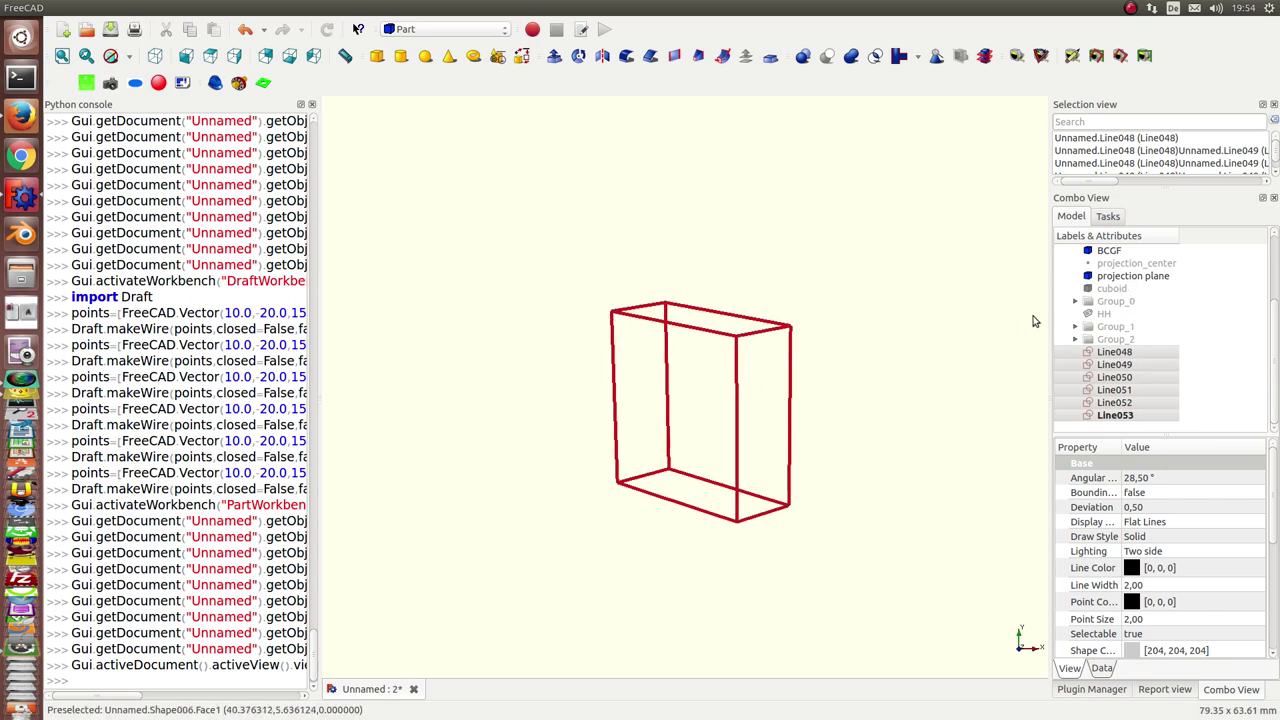
{"action": "left_click", "coordinate": [1098, 275]}
{"action": "key", "text": "space"}
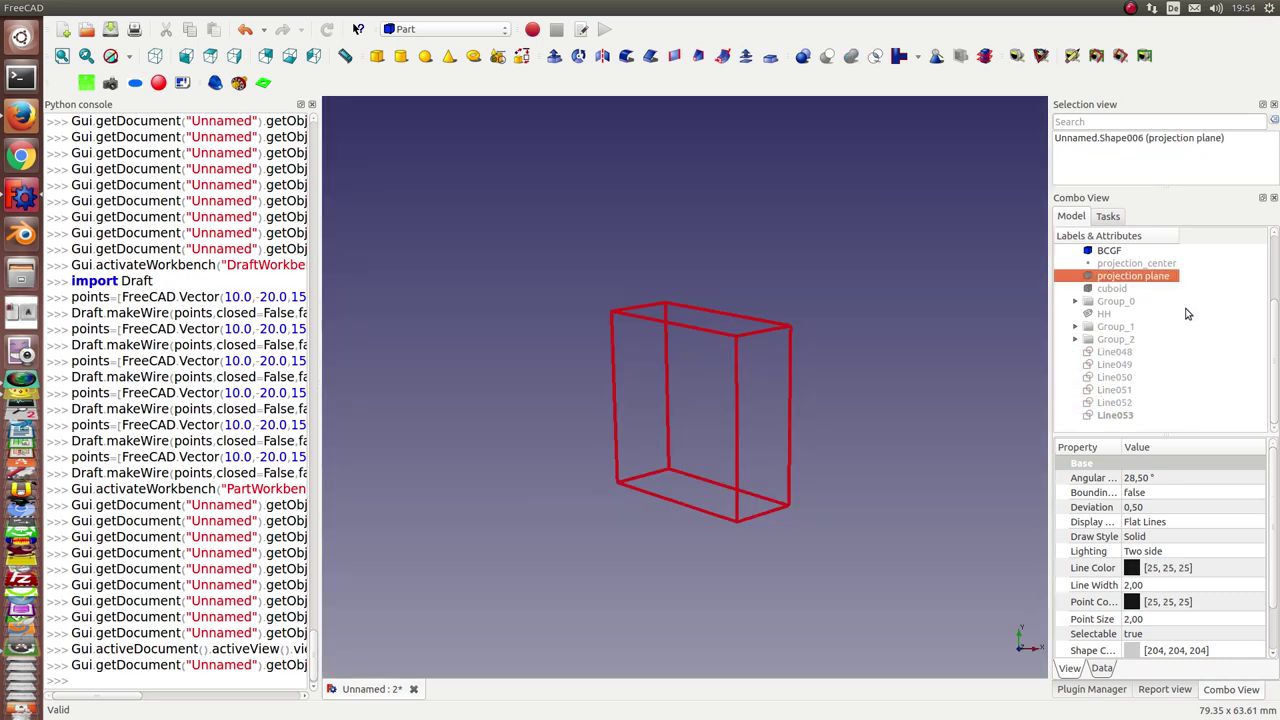
Show the HH text label beside the projected red outline
{"action": "left_click", "coordinate": [1104, 314]}
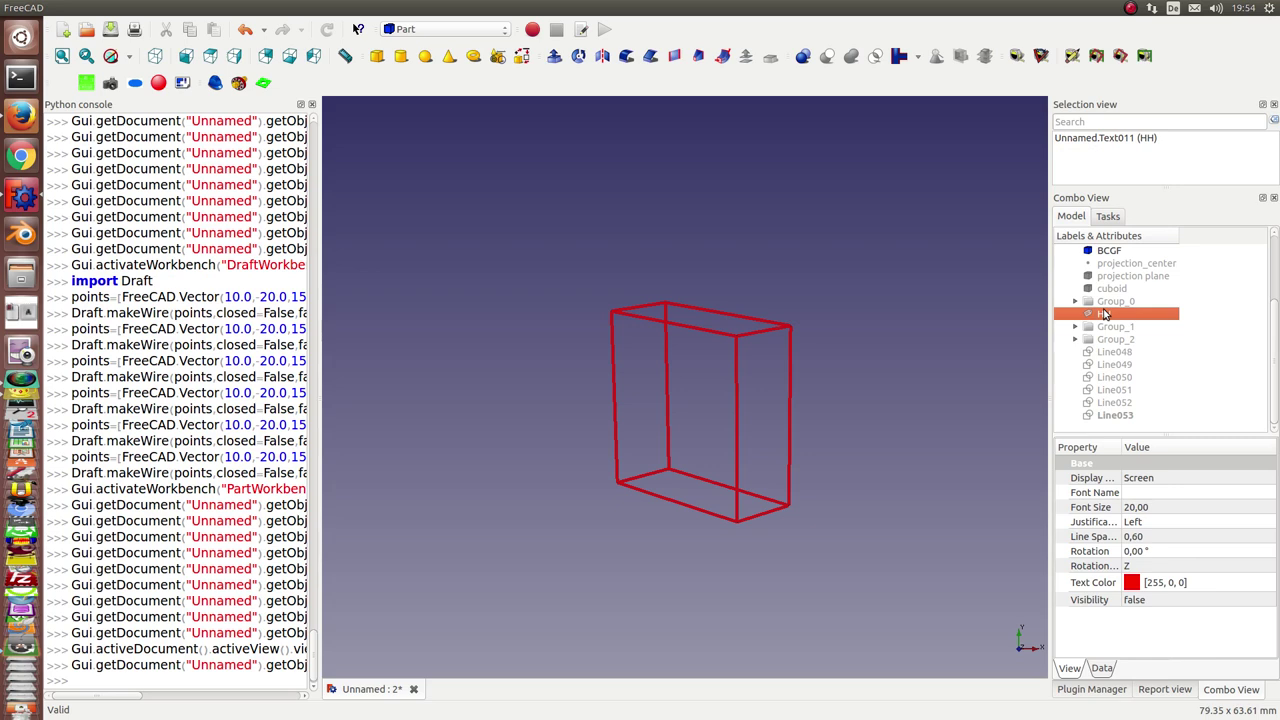
{"action": "key", "text": "space"}
{"action": "scroll", "coordinate": [882, 397], "scroll_direction": "down", "scroll_amount": 5}
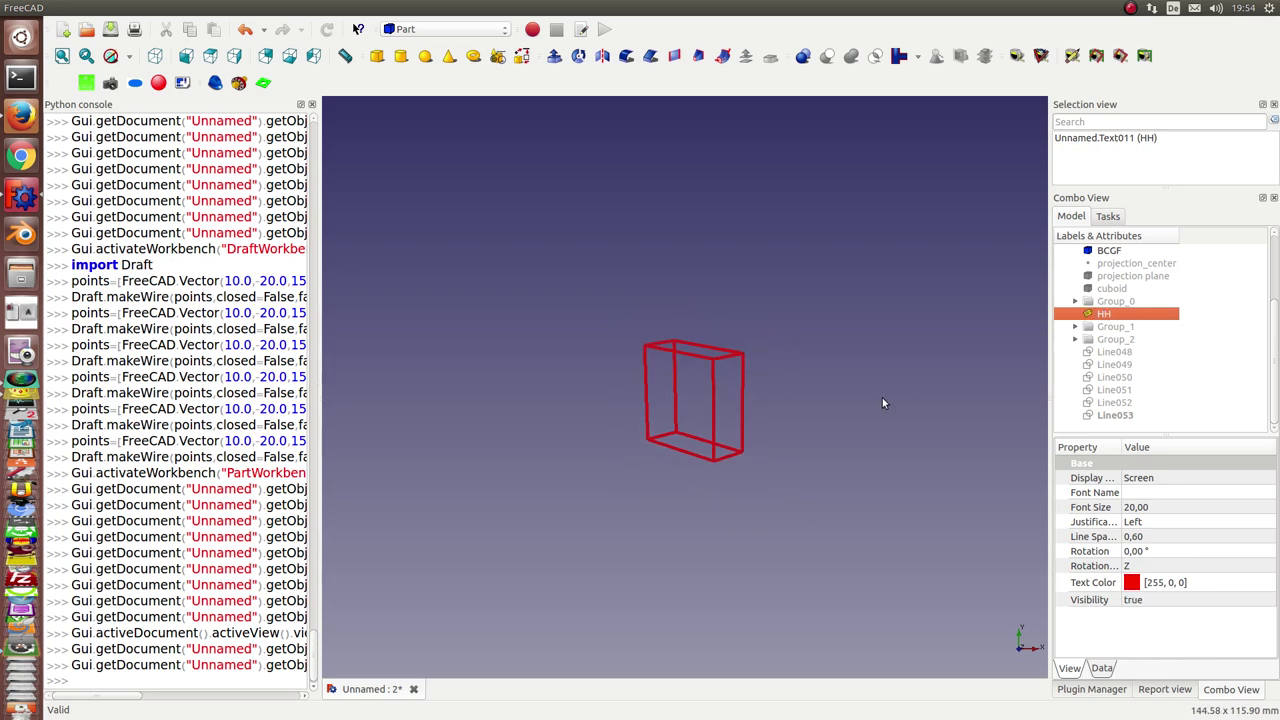
{"action": "scroll", "coordinate": [818, 352], "scroll_direction": "up", "scroll_amount": 5}
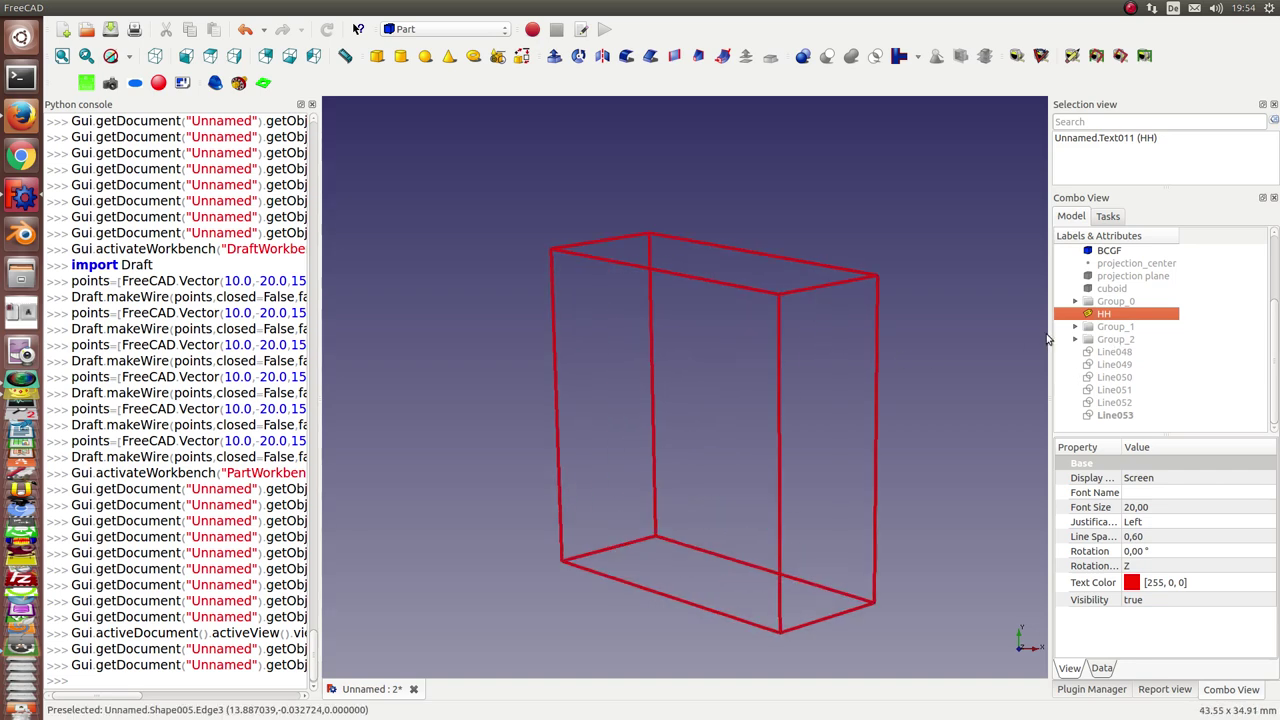
{"action": "middle_click_drag", "start_coordinate": [760, 352], "coordinate": [857, 347]}
{"action": "scroll", "coordinate": [870, 350], "scroll_direction": "down", "scroll_amount": 3}
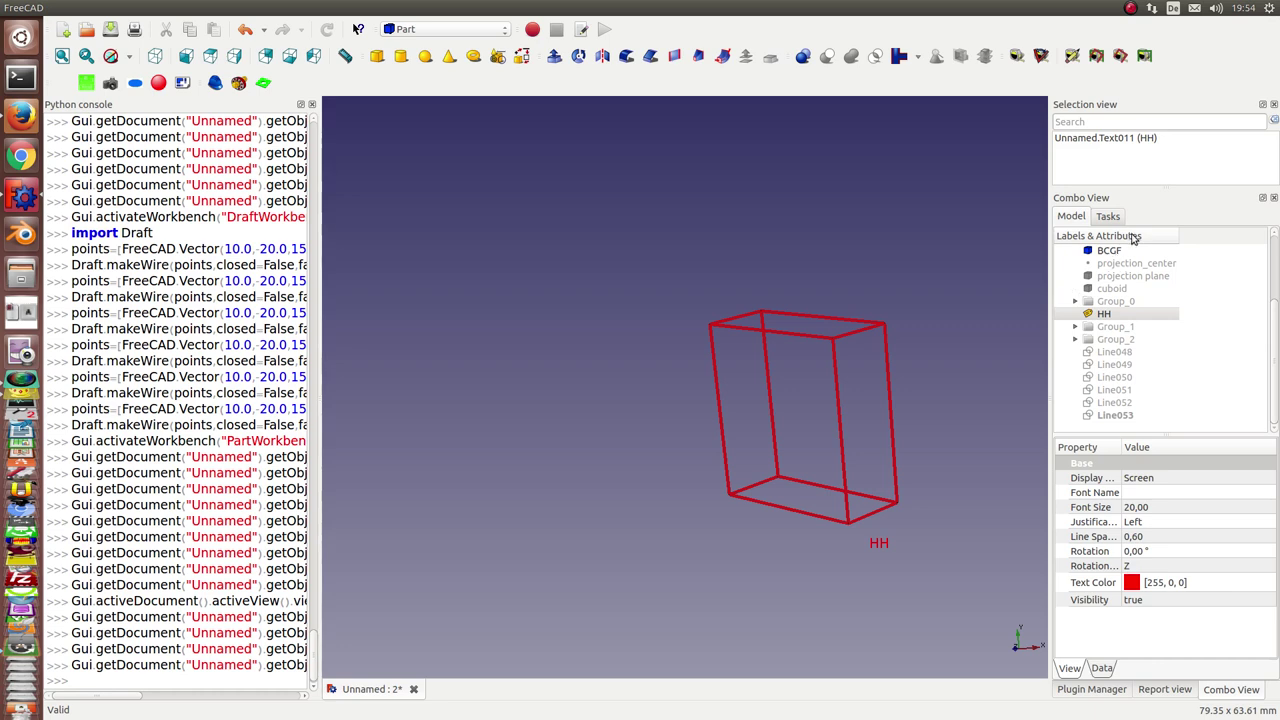
Show the projection_center point again and return to the top view to compare it with the HH label
{"action": "left_click", "coordinate": [1127, 264]}
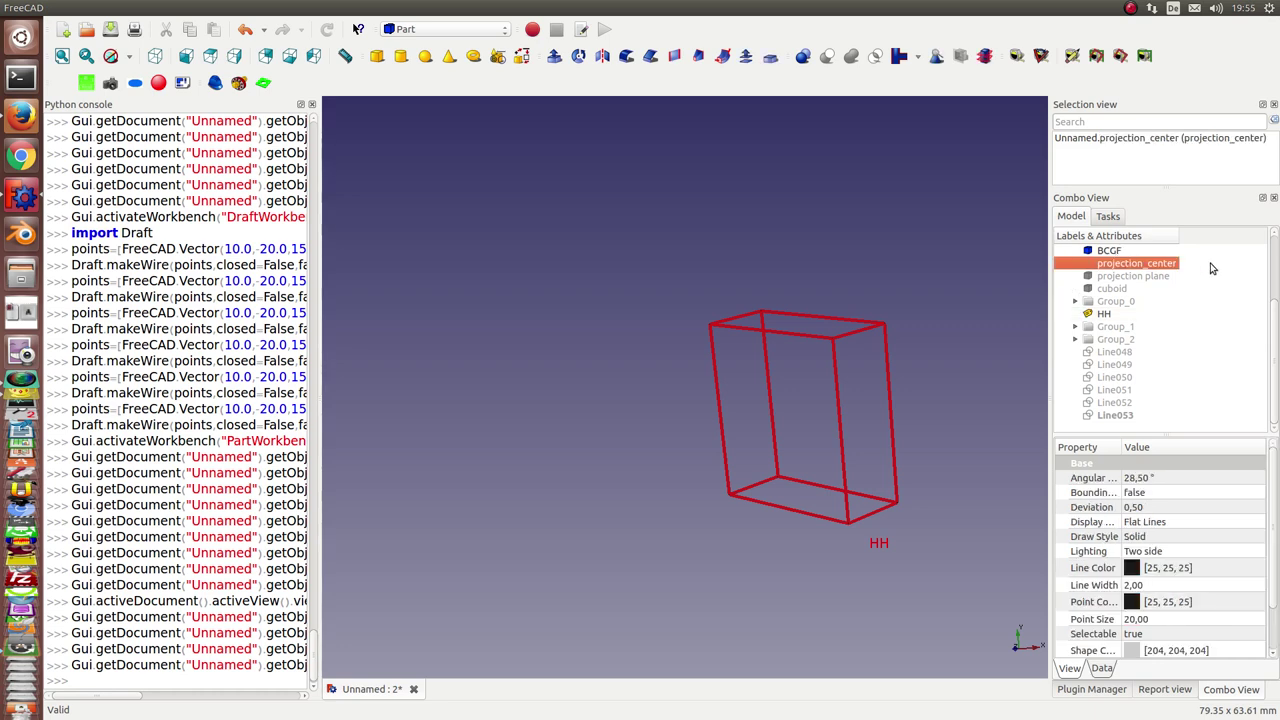
{"action": "key", "text": "space"}
{"action": "left_click", "coordinate": [680, 408]}
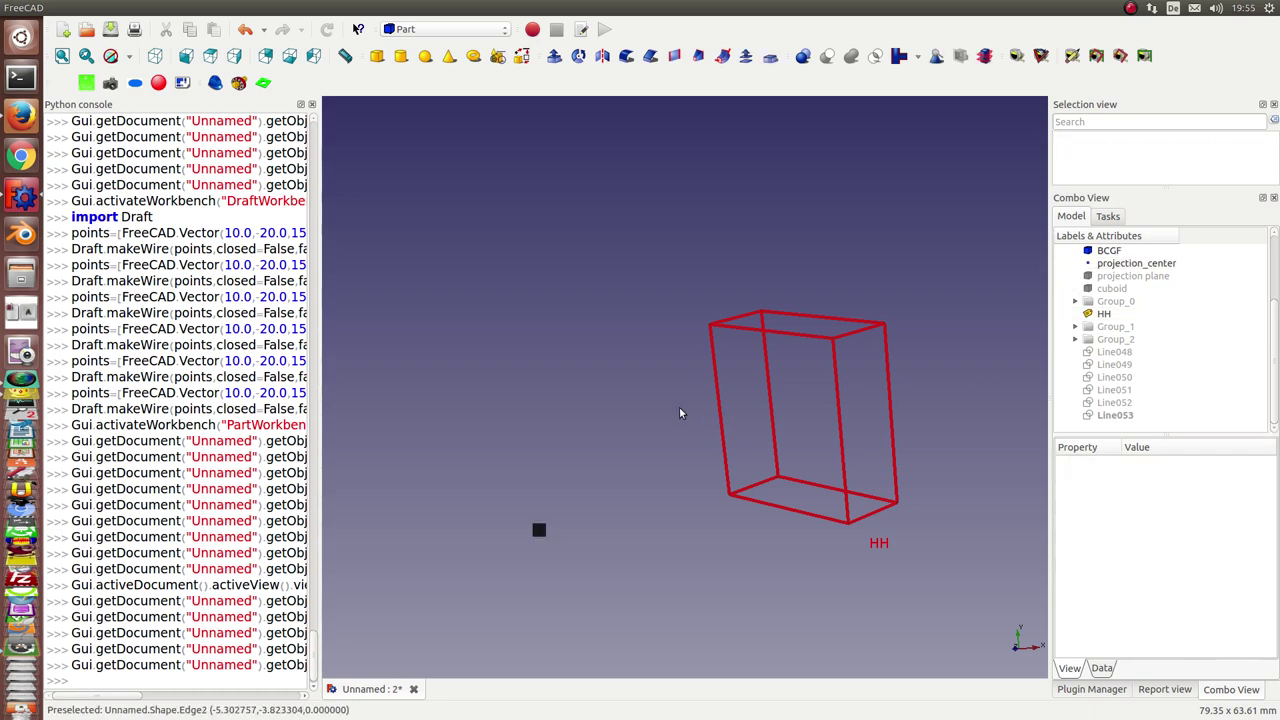
{"action": "key", "text": "2"}
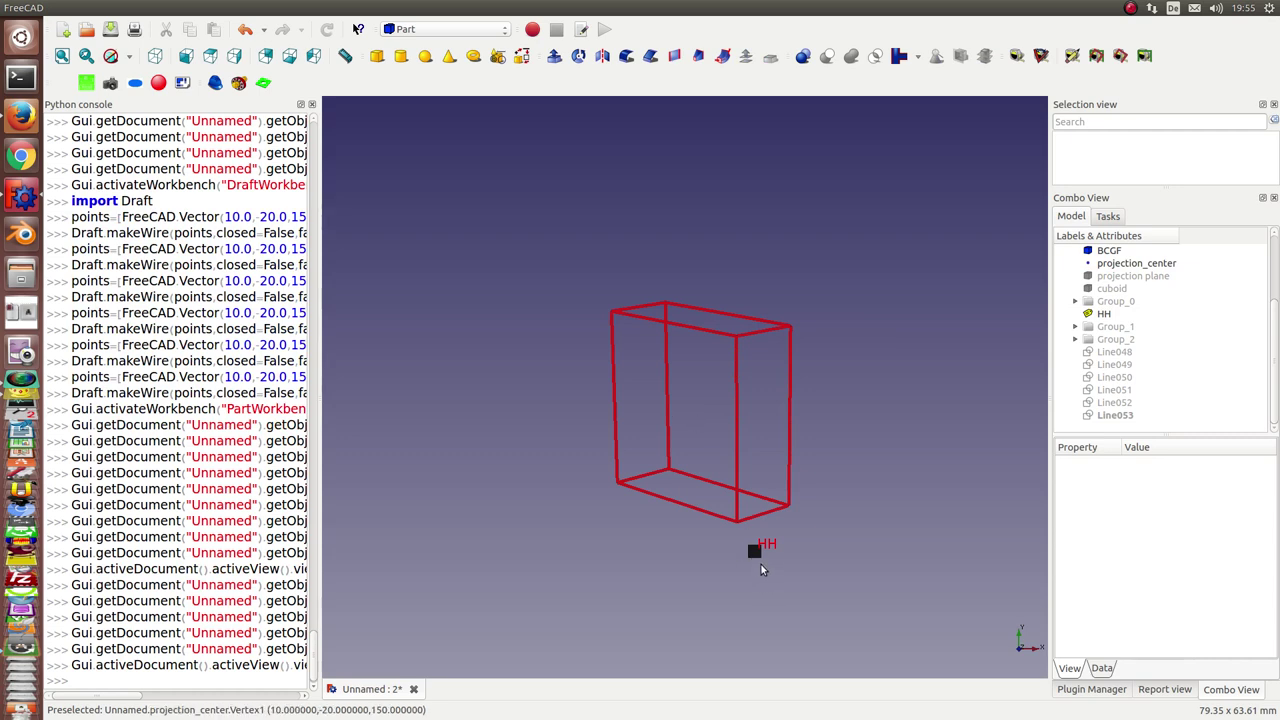
Show the projection plane to check the projection center against the HH label in the top view, then hide the plane again
{"action": "mouse_move", "coordinate": [769, 554]}
{"action": "middle_mouse_down"}
{"action": "mouse_move", "coordinate": [800, 580]}
{"action": "mouse_move", "coordinate": [764, 501]}
{"action": "mouse_move", "coordinate": [742, 496]}
{"action": "middle_mouse_up"}
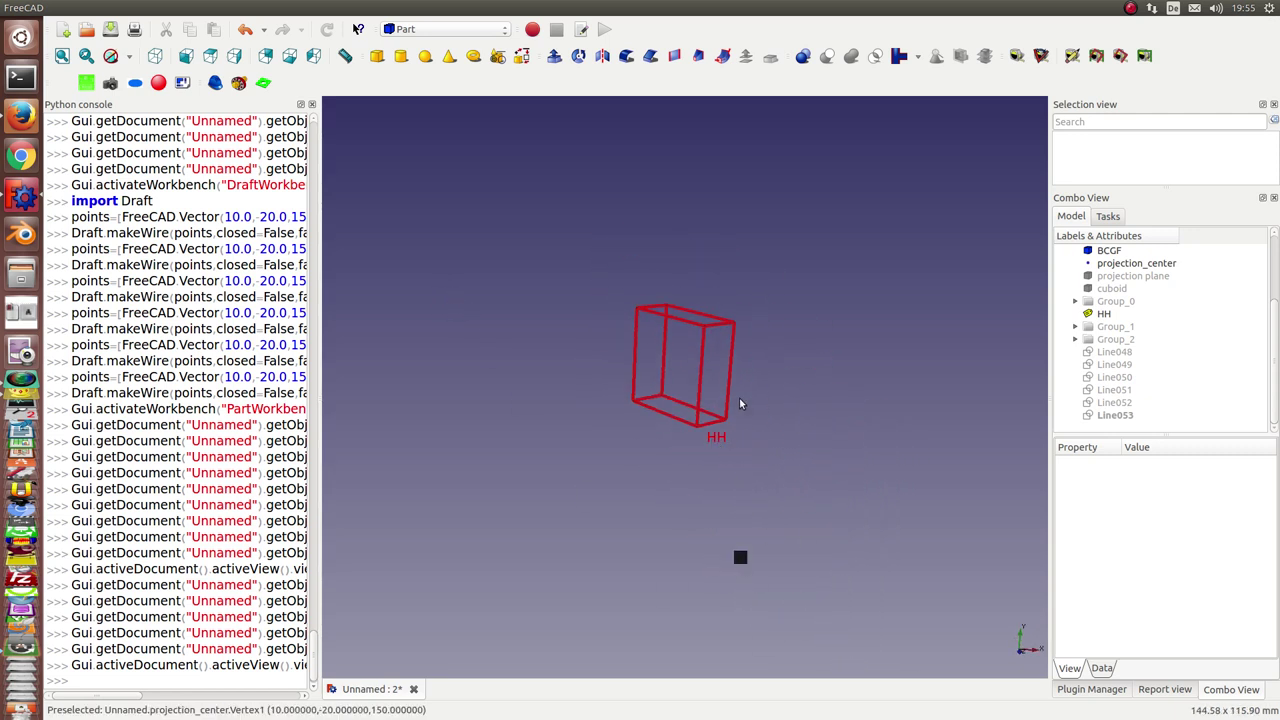
{"action": "left_click", "coordinate": [1130, 276]}
{"action": "key", "text": "space"}
{"action": "mouse_move", "coordinate": [869, 440]}
{"action": "middle_mouse_down"}
{"action": "mouse_move", "coordinate": [869, 417]}
{"action": "mouse_move", "coordinate": [878, 422]}
{"action": "middle_mouse_up"}
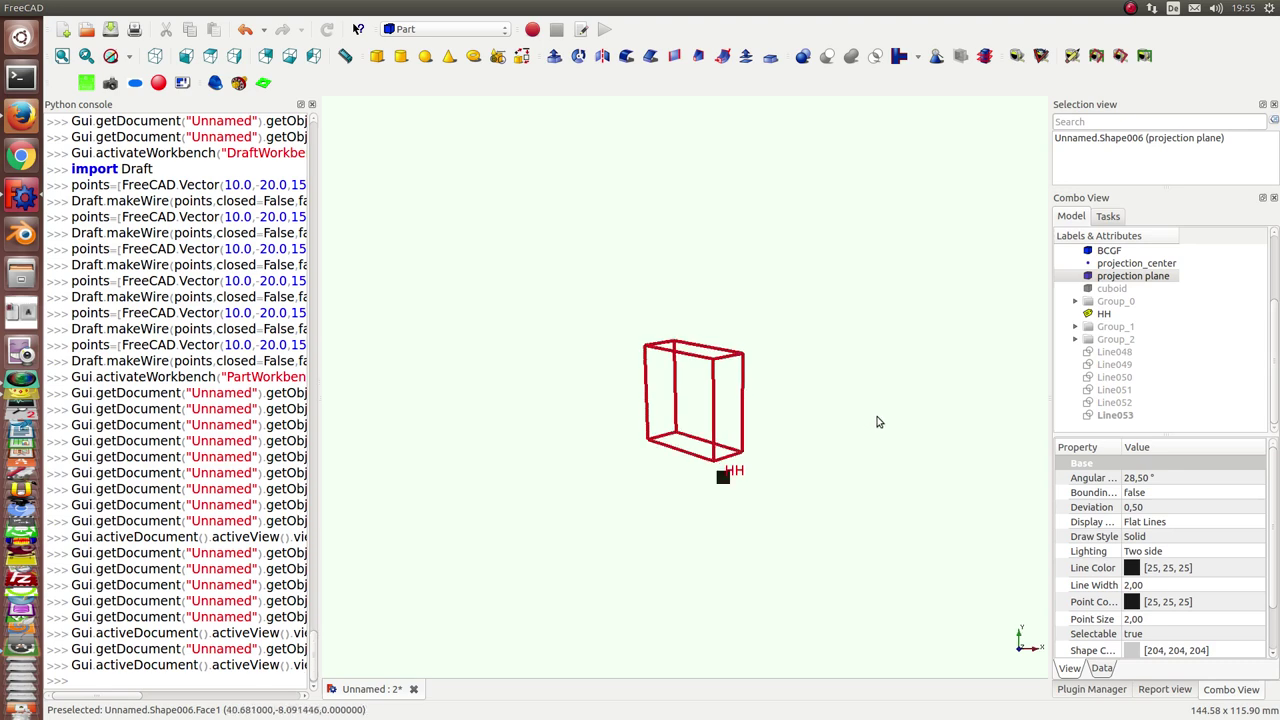
{"action": "left_click", "coordinate": [1115, 276]}
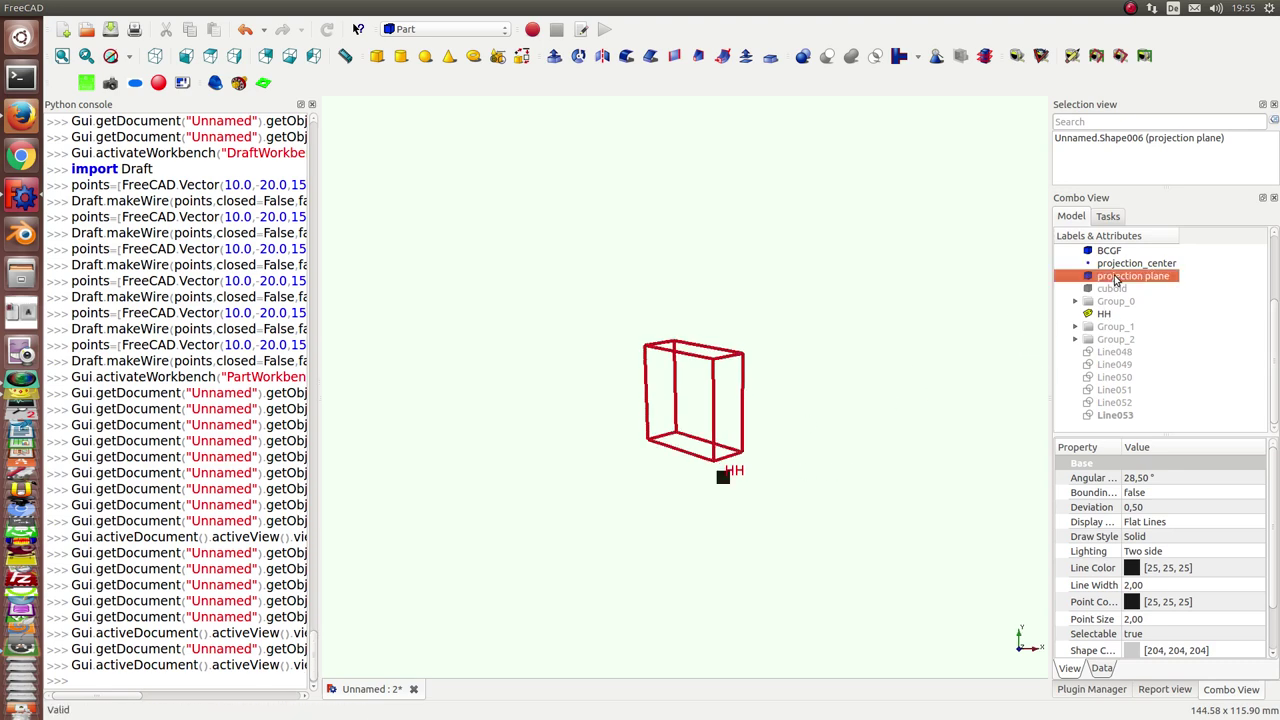
{"action": "key", "text": "space"}
Hide the projection_center point and show the construction lines of Group_0
{"action": "left_click", "coordinate": [1117, 263]}
{"action": "key", "text": "space"}
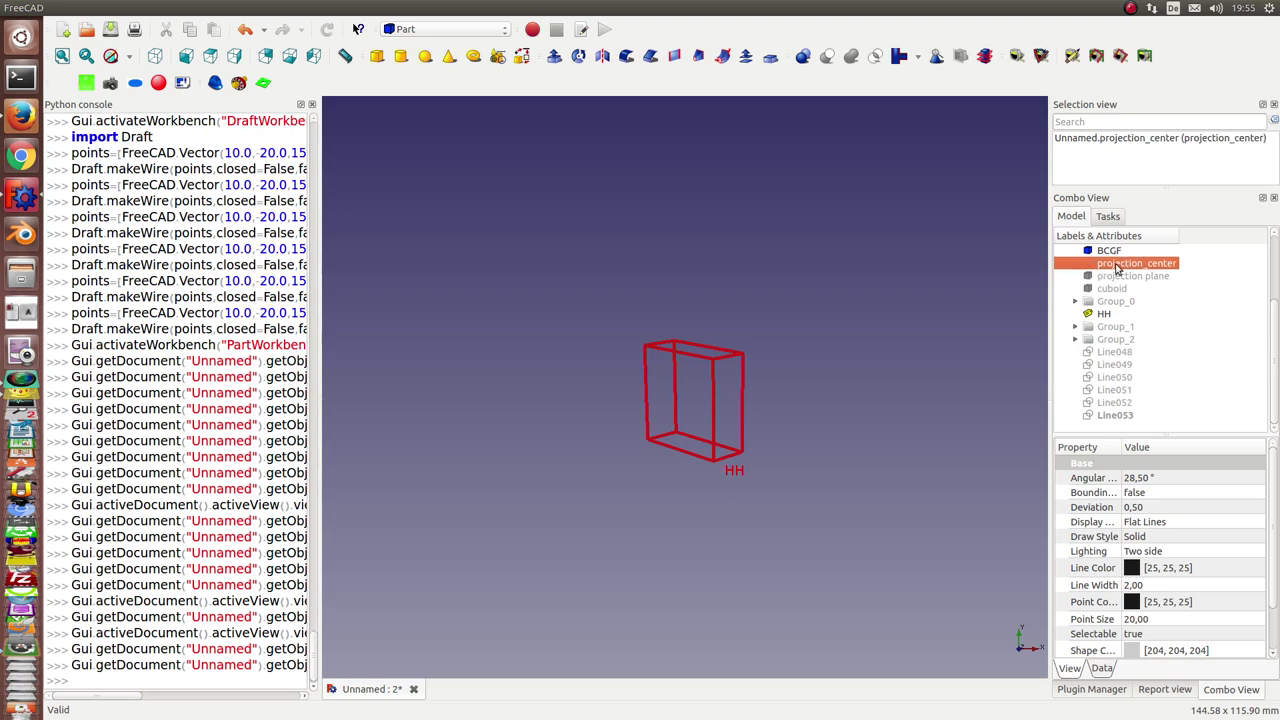
{"action": "left_click", "coordinate": [1110, 302]}
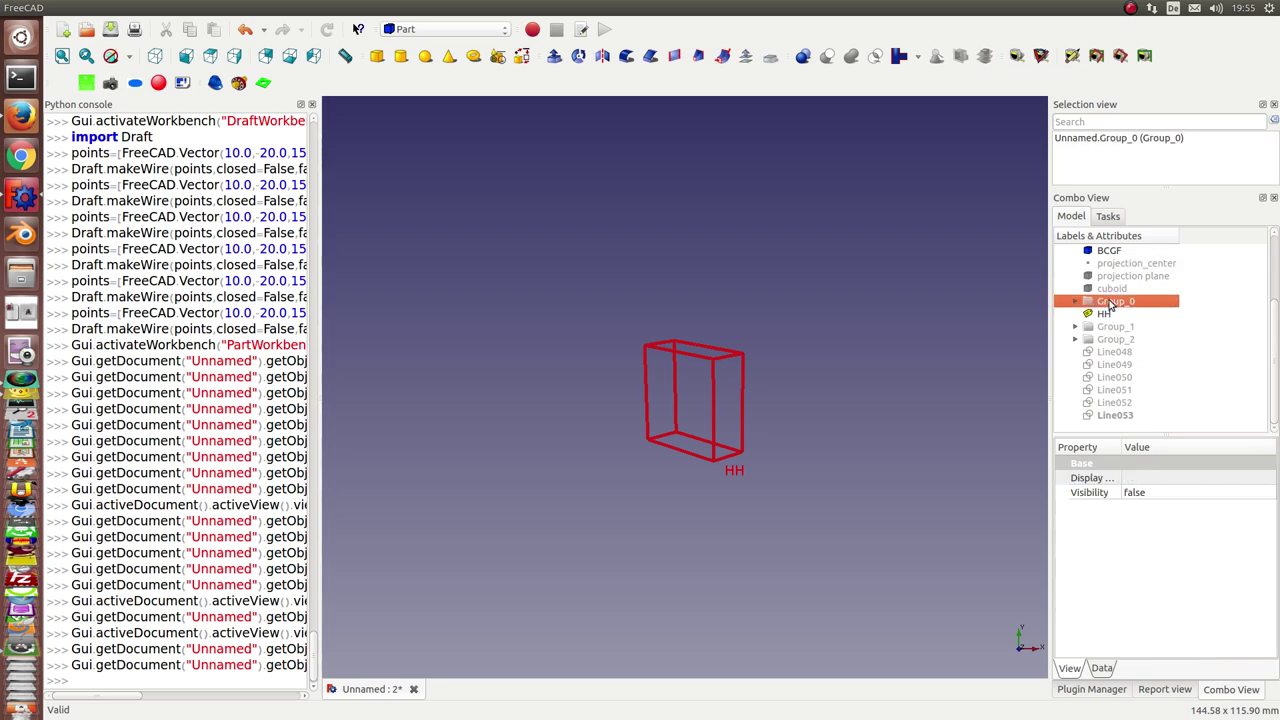
{"action": "key", "text": "space"}
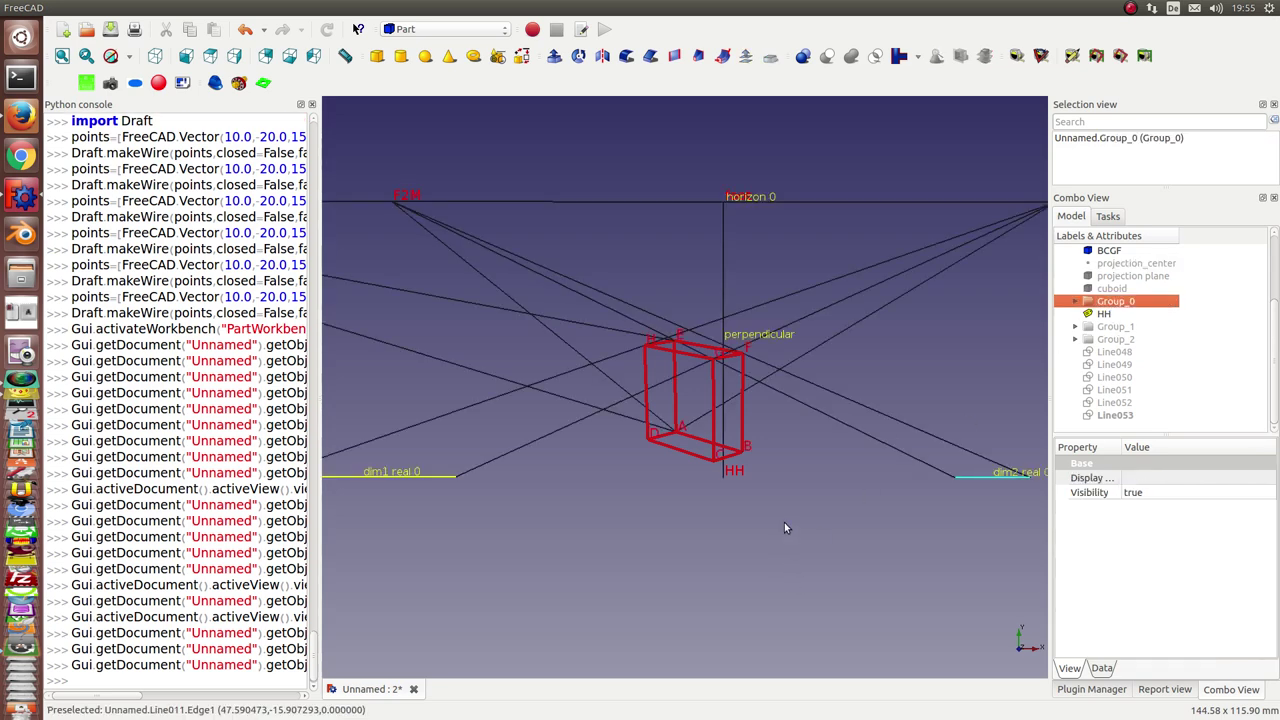
Examine the Group_0 construction, following its lines between the cuboid corners, the horizon points and the dim1 and dim2 segments
{"action": "scroll", "coordinate": [785, 522], "scroll_direction": "down", "scroll_amount": 3}
{"action": "scroll", "coordinate": [850, 545], "scroll_direction": "up", "scroll_amount": 3}
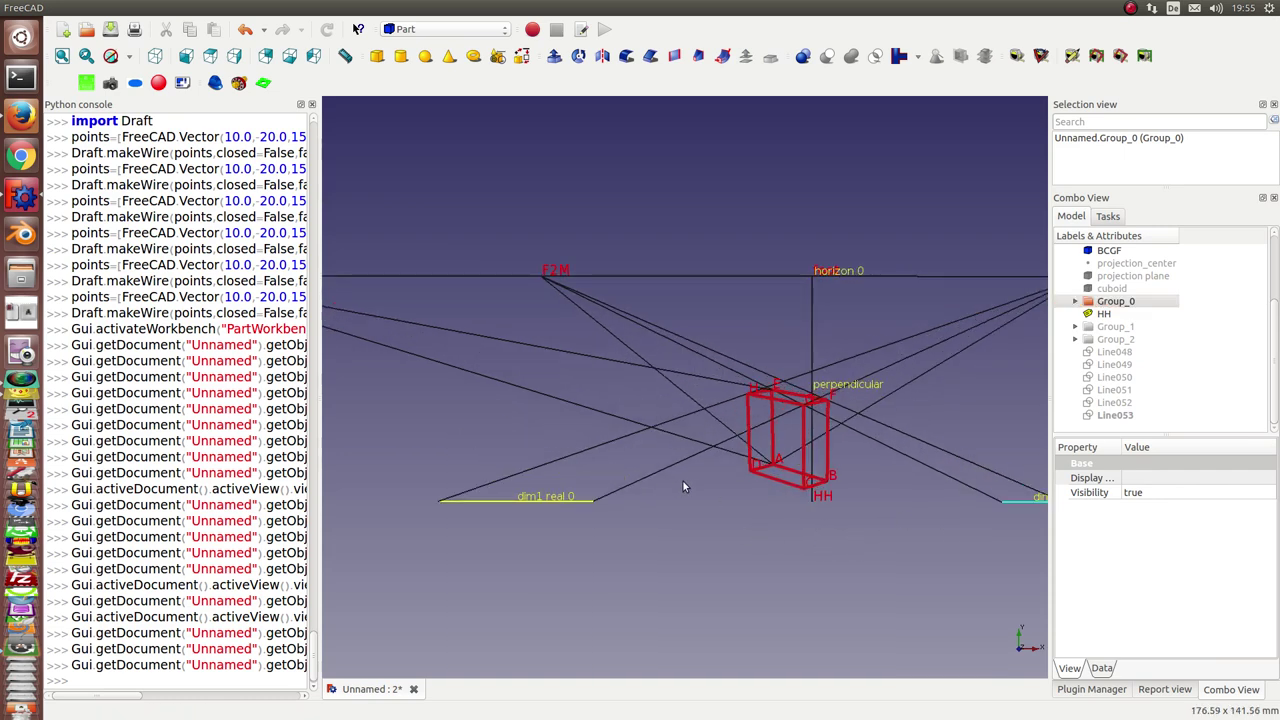
{"action": "scroll", "coordinate": [370, 332], "scroll_direction": "down", "scroll_amount": 2}
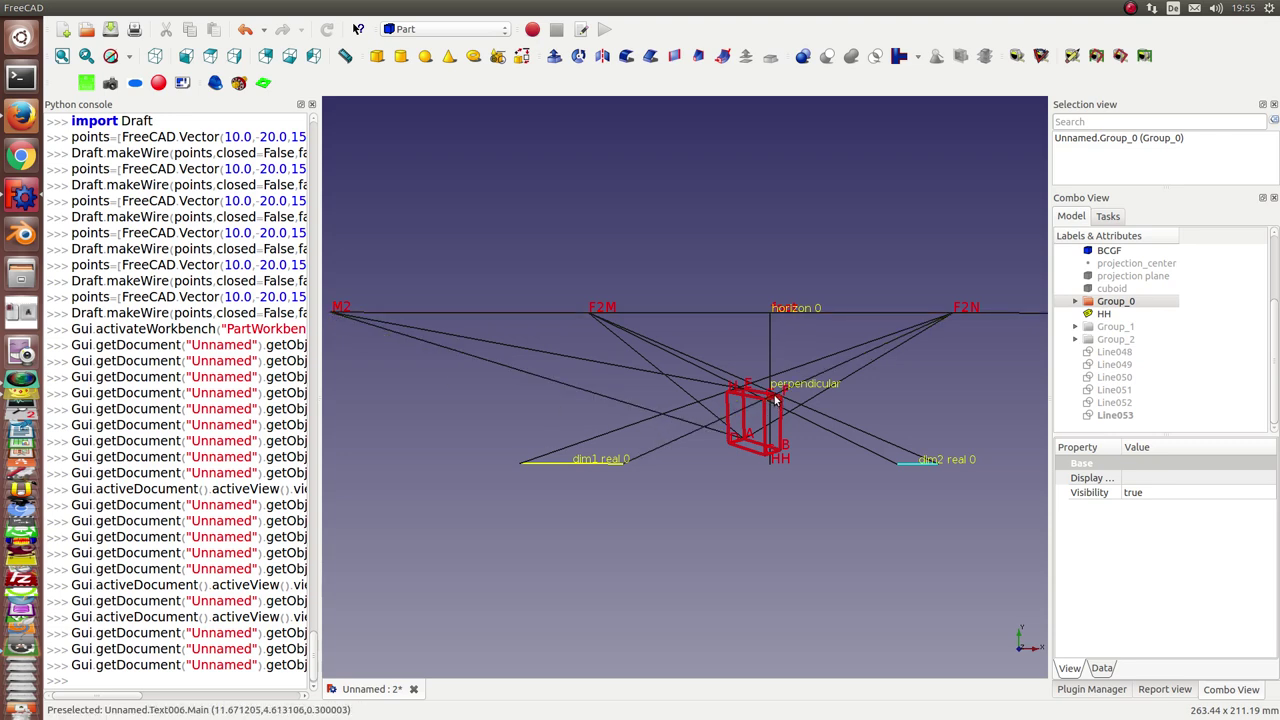
{"action": "scroll", "coordinate": [775, 397], "scroll_direction": "up", "scroll_amount": 1}
{"action": "scroll", "coordinate": [775, 397], "scroll_direction": "up", "scroll_amount": 2}
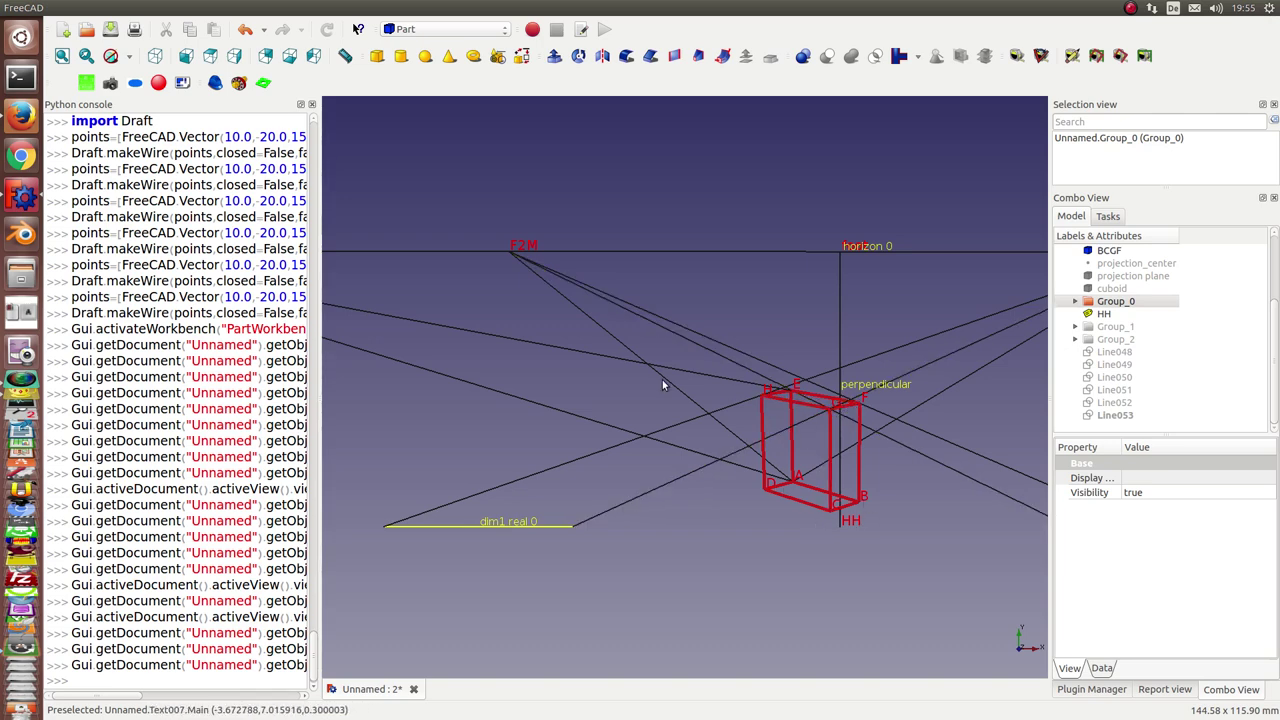
{"action": "scroll", "coordinate": [392, 350], "scroll_direction": "down", "scroll_amount": 1}
{"action": "scroll", "coordinate": [392, 343], "scroll_direction": "down", "scroll_amount": 1}
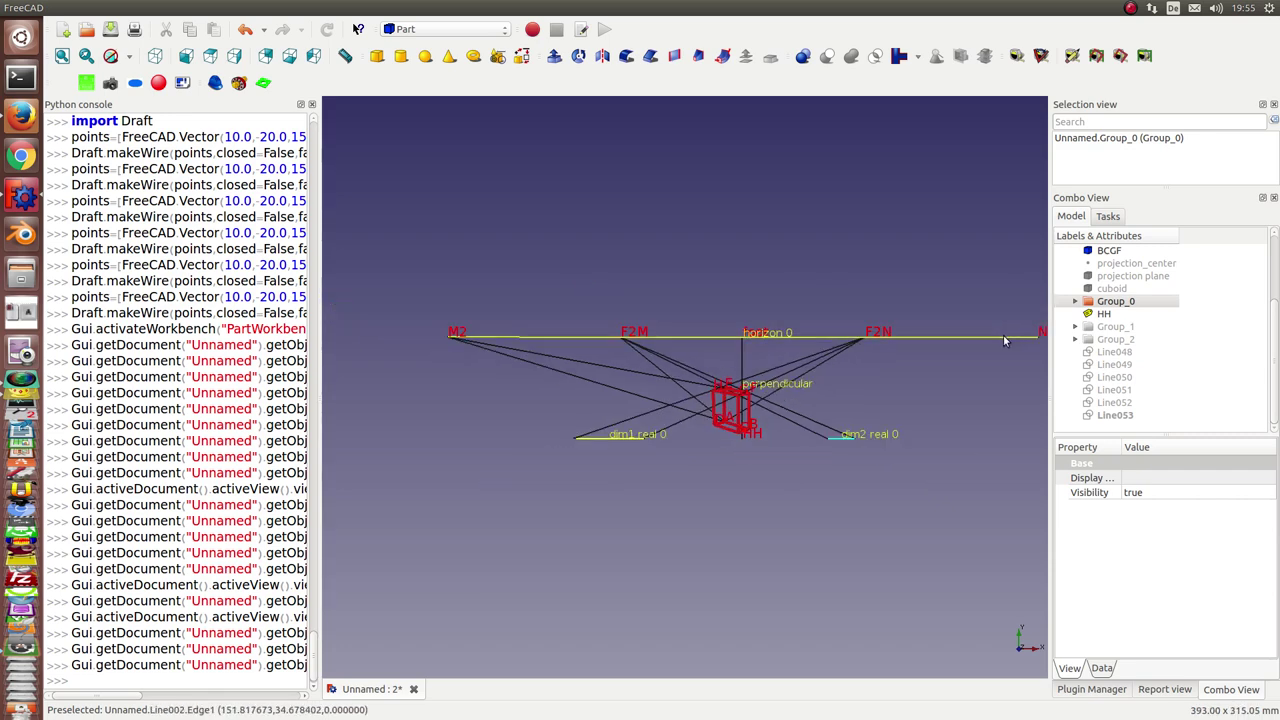
{"action": "scroll", "coordinate": [950, 376], "scroll_direction": "down", "scroll_amount": 3}
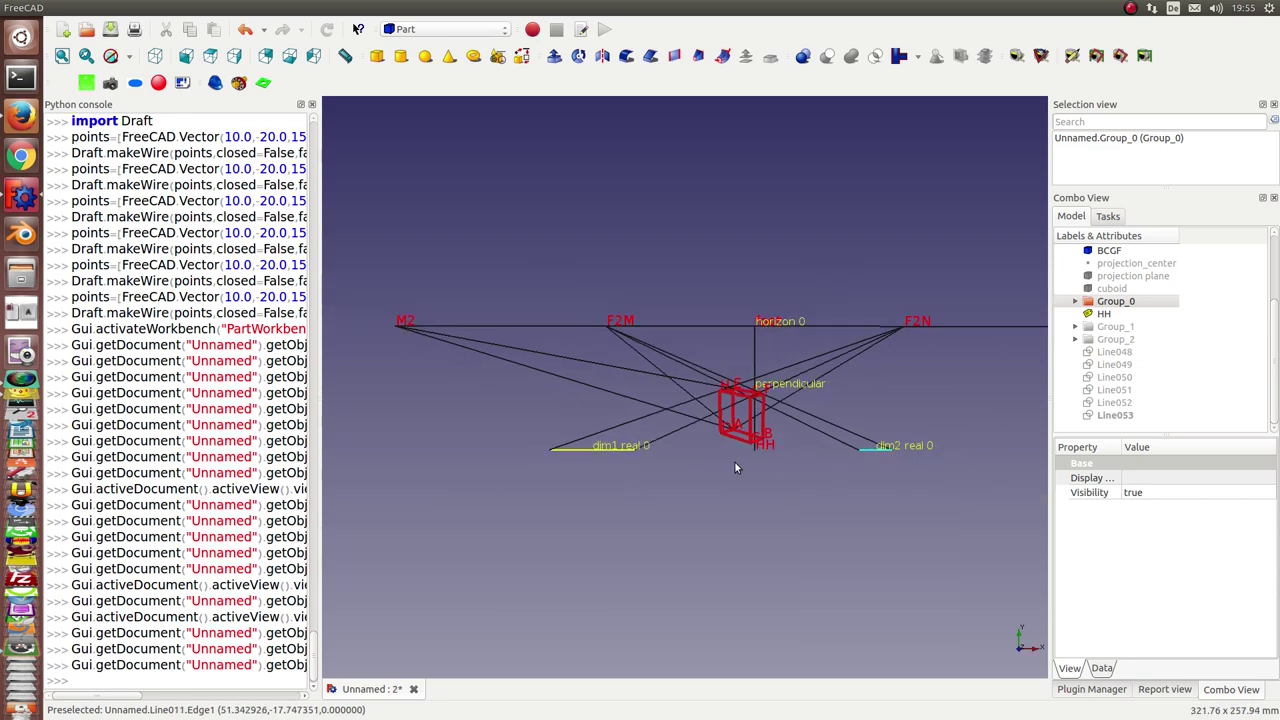
{"action": "scroll", "coordinate": [807, 459], "scroll_direction": "down", "scroll_amount": 2}
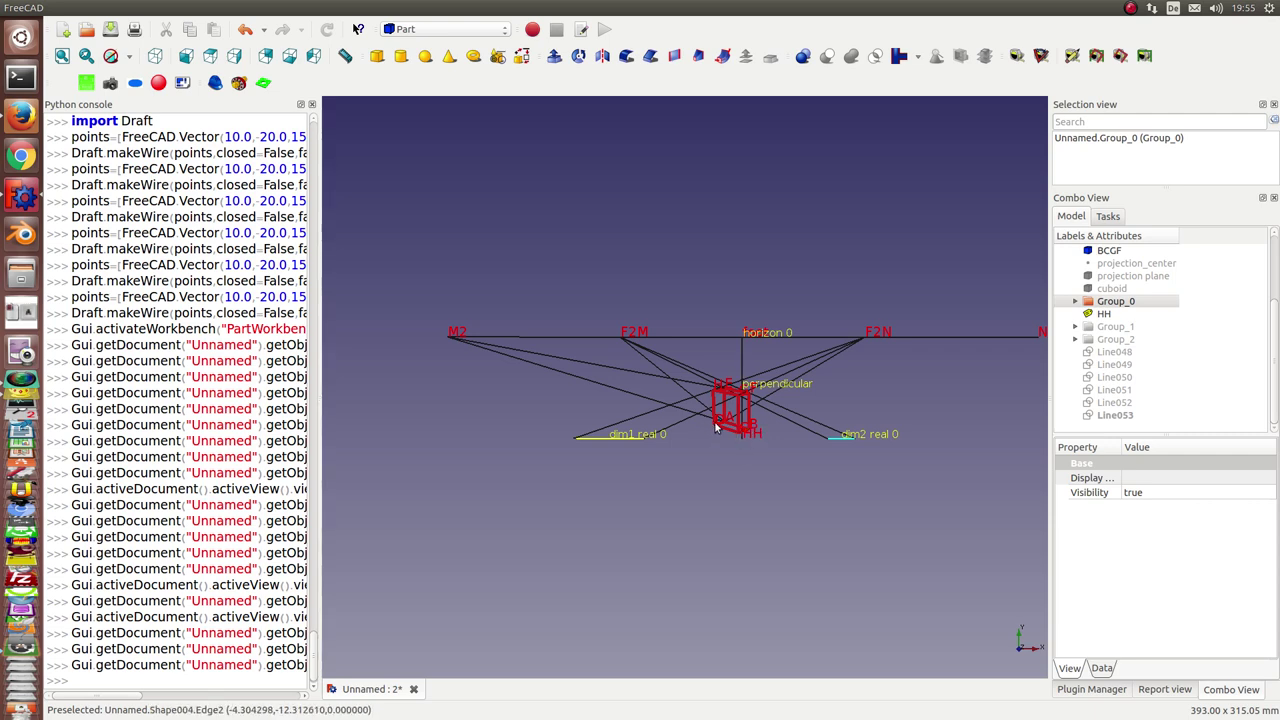
{"action": "scroll", "coordinate": [1035, 352], "scroll_direction": "down", "scroll_amount": 2}
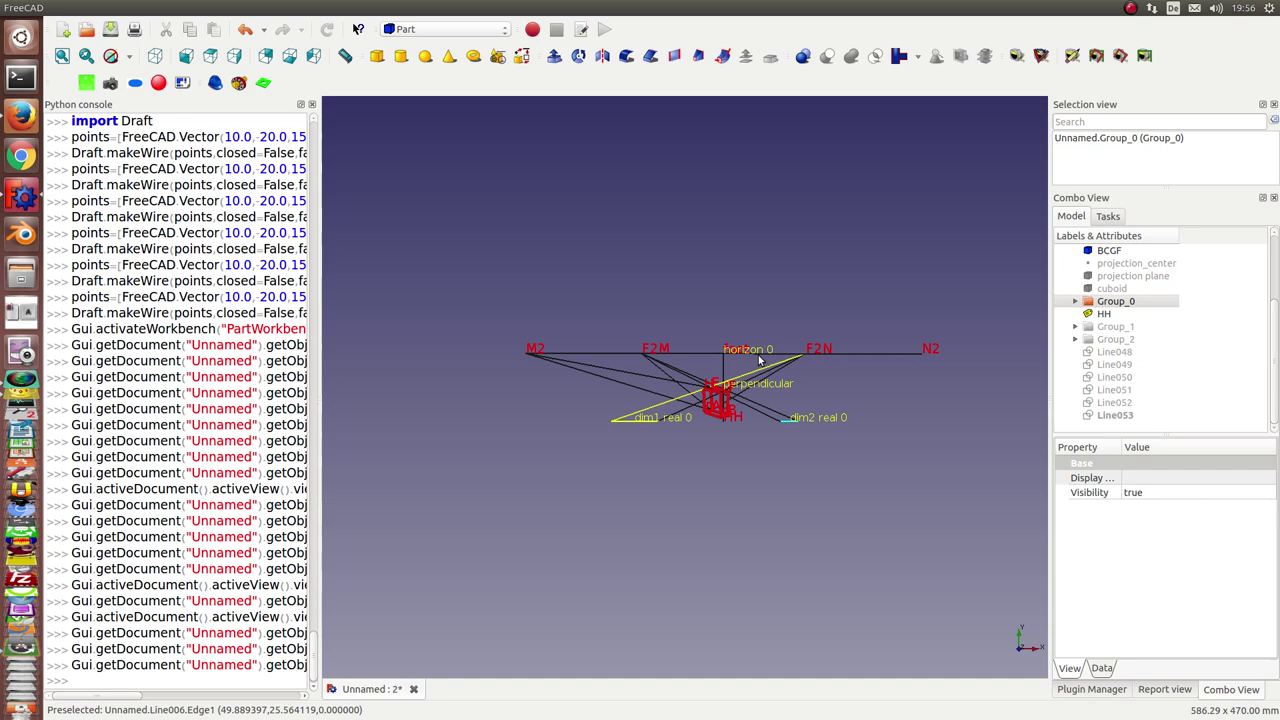
{"action": "scroll", "coordinate": [727, 398], "scroll_direction": "up", "scroll_amount": 4}
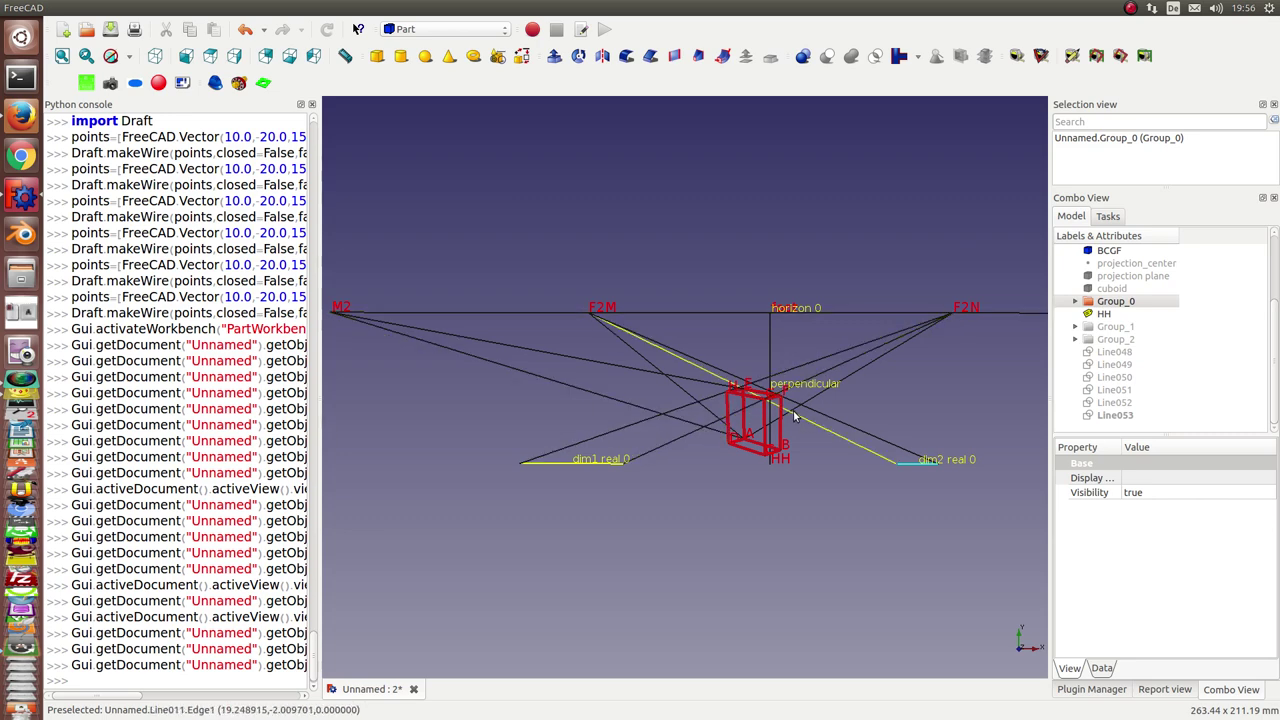
{"action": "scroll", "coordinate": [700, 405], "scroll_direction": "up", "scroll_amount": 4}
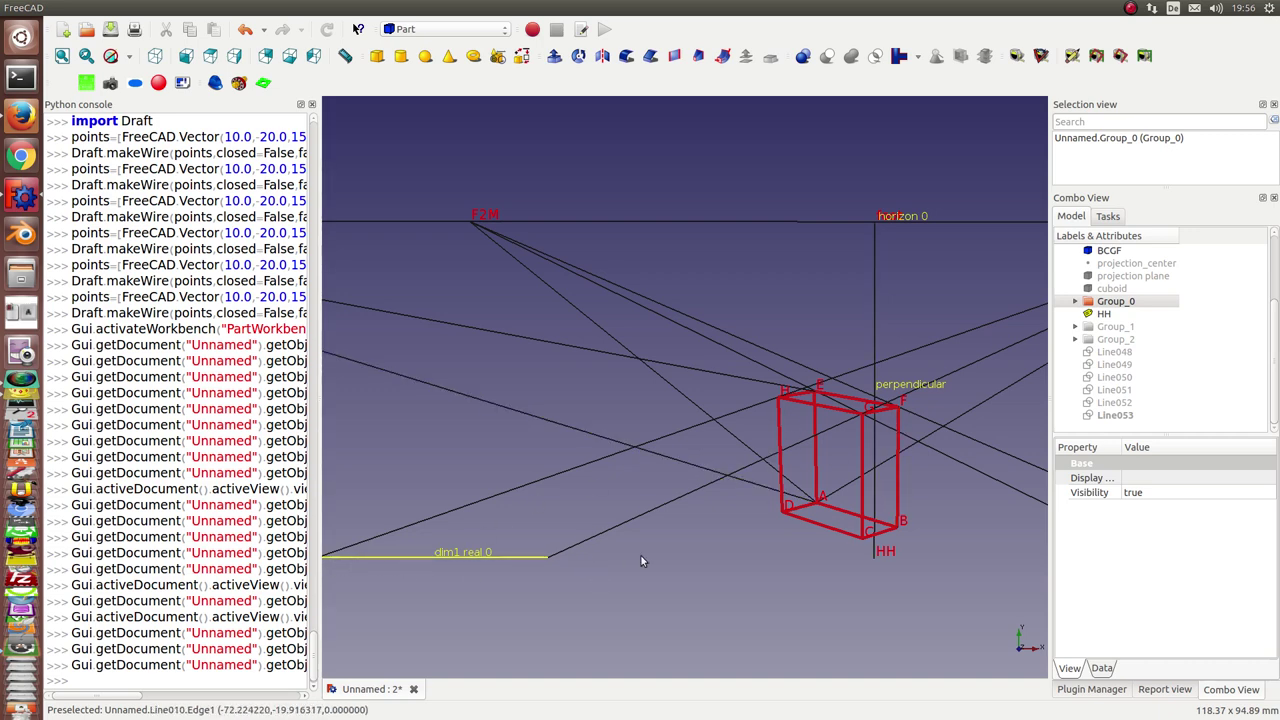
{"action": "scroll", "coordinate": [640, 561], "scroll_direction": "down", "scroll_amount": 3}
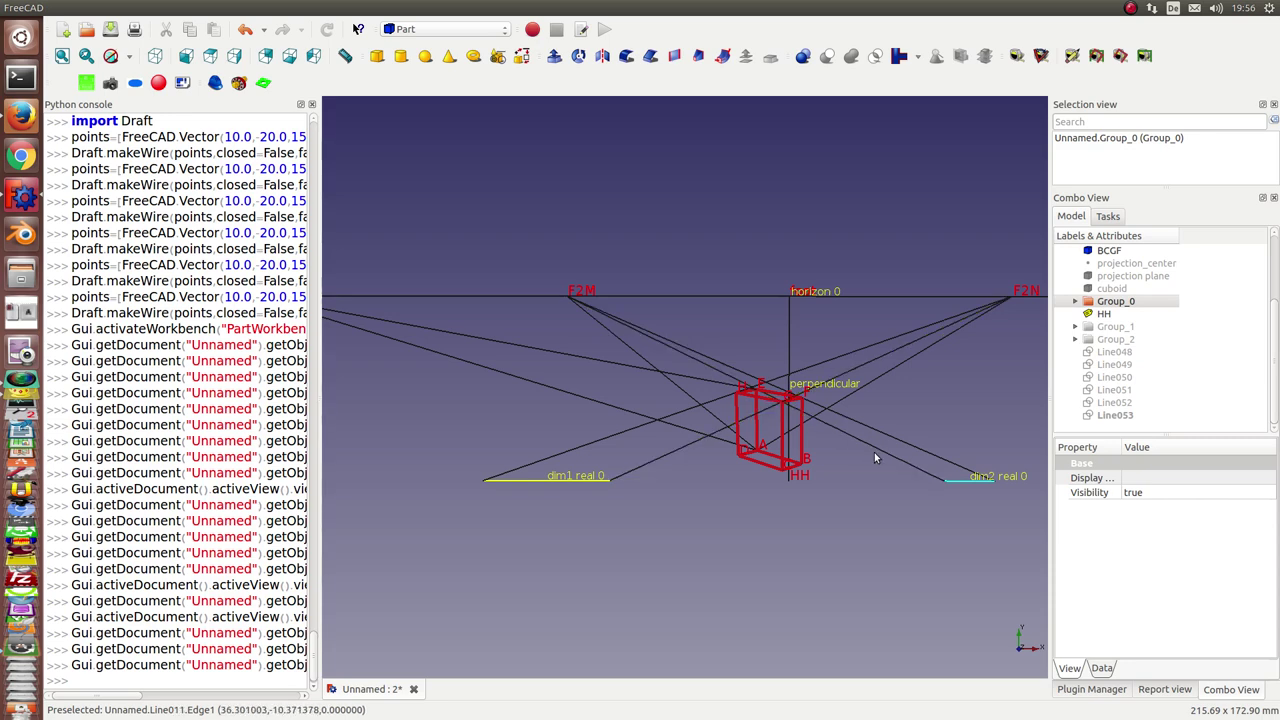
{"action": "middle_click_drag", "start_coordinate": [874, 452], "coordinate": [849, 436]}
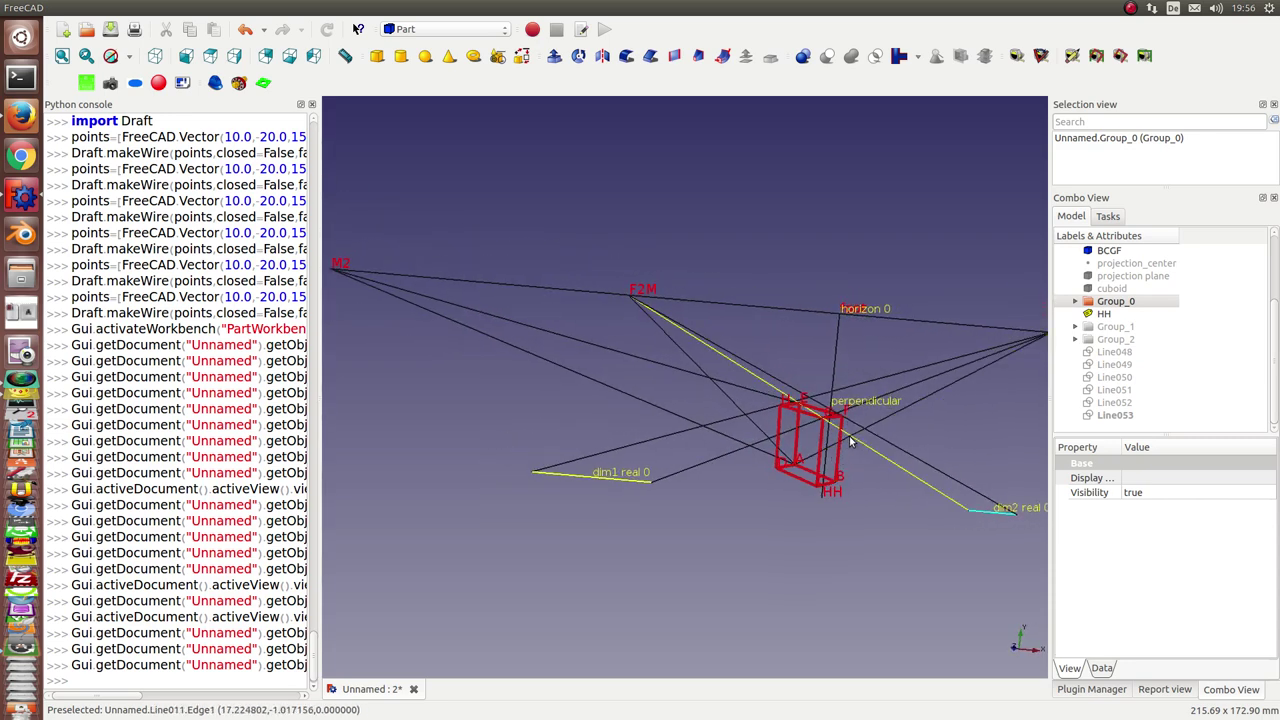
{"action": "key", "text": "1"}
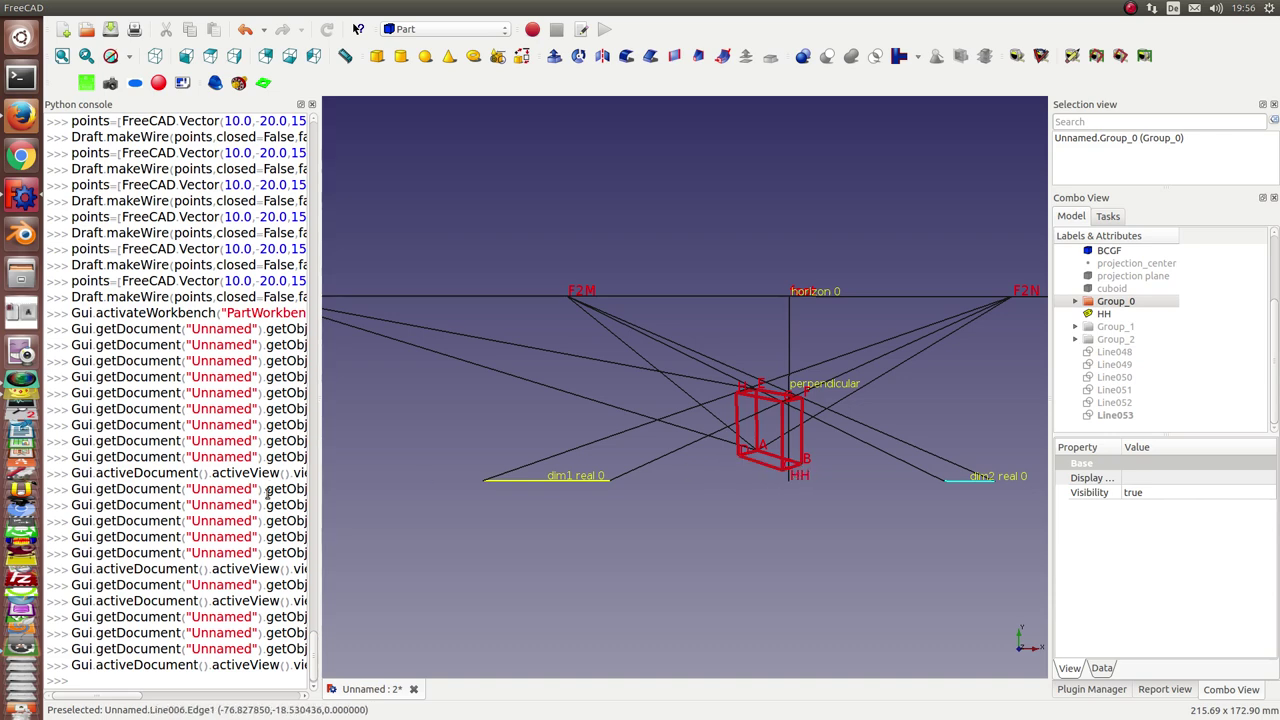
{"action": "scroll", "coordinate": [243, 505], "scroll_direction": "down", "scroll_amount": 1}
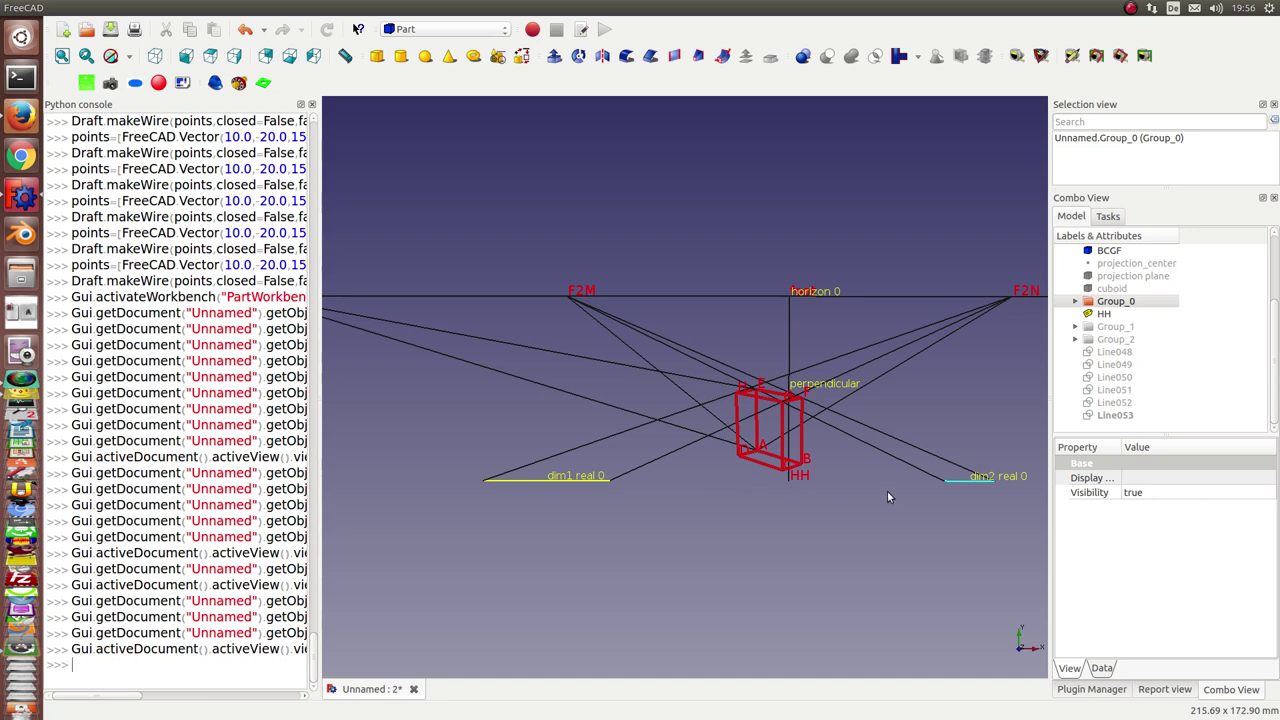
{"action": "scroll", "coordinate": [887, 496], "scroll_direction": "down", "scroll_amount": 1}
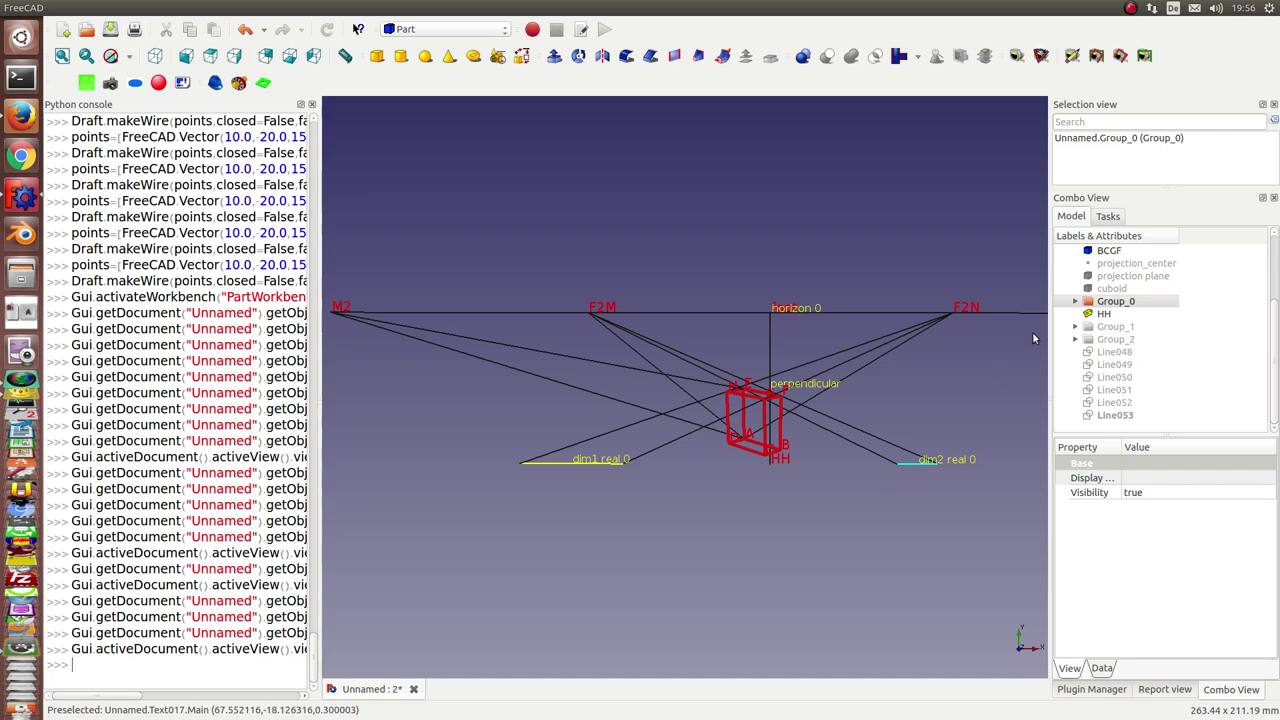
Show the construction lines of Group_1 as well and look over its horizon, foot point and perpendicular
{"action": "left_click", "coordinate": [1118, 328]}
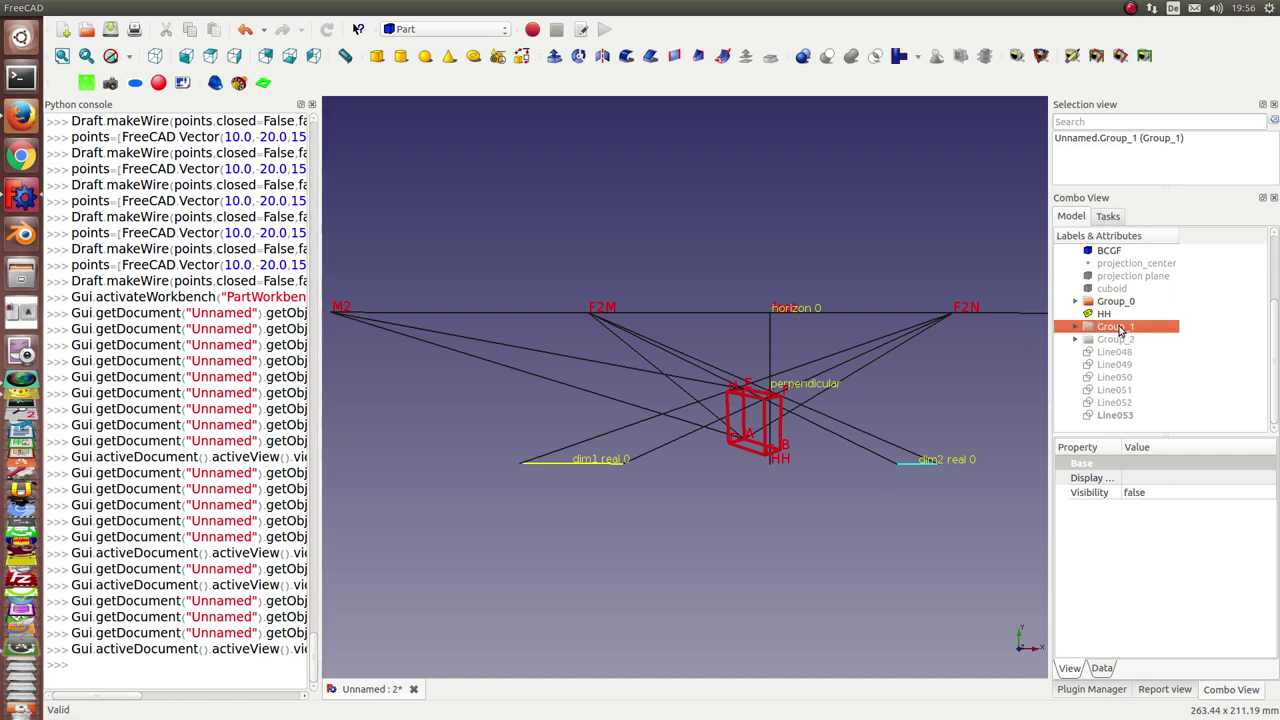
{"action": "key", "text": "space"}
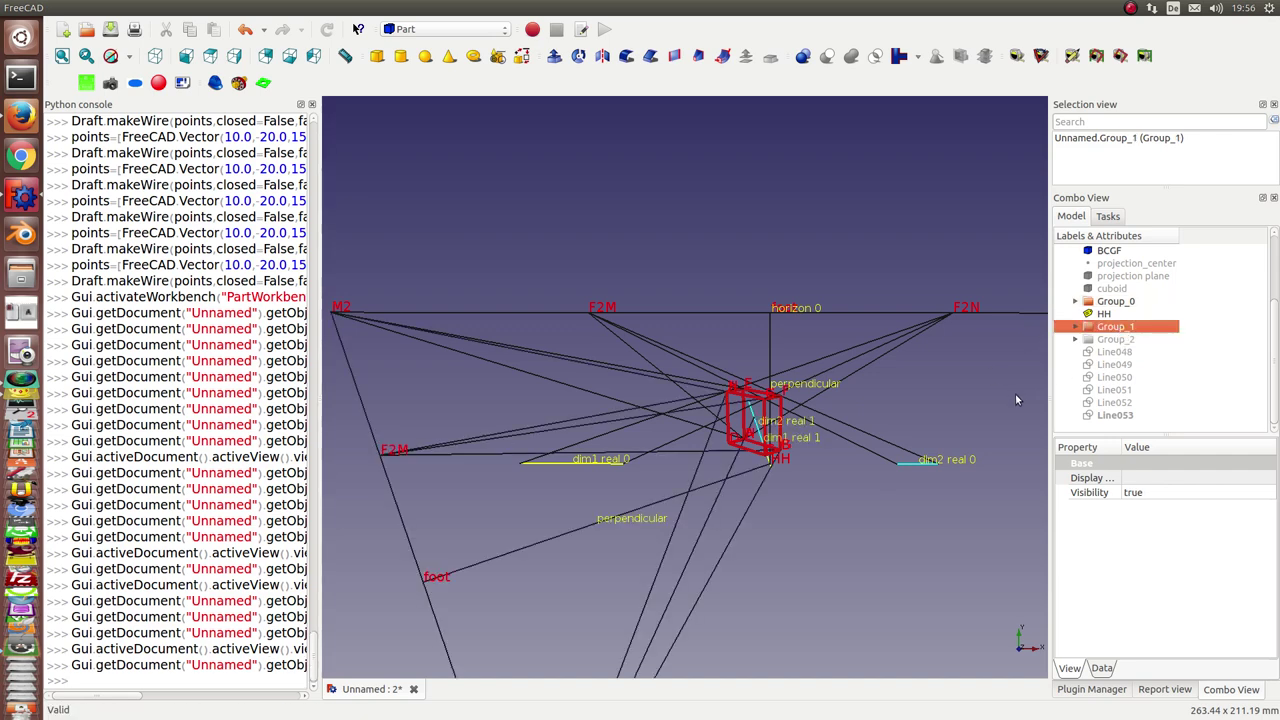
{"action": "scroll", "coordinate": [905, 555], "scroll_direction": "down", "scroll_amount": 2}
{"action": "scroll", "coordinate": [847, 520], "scroll_direction": "up", "scroll_amount": 3}
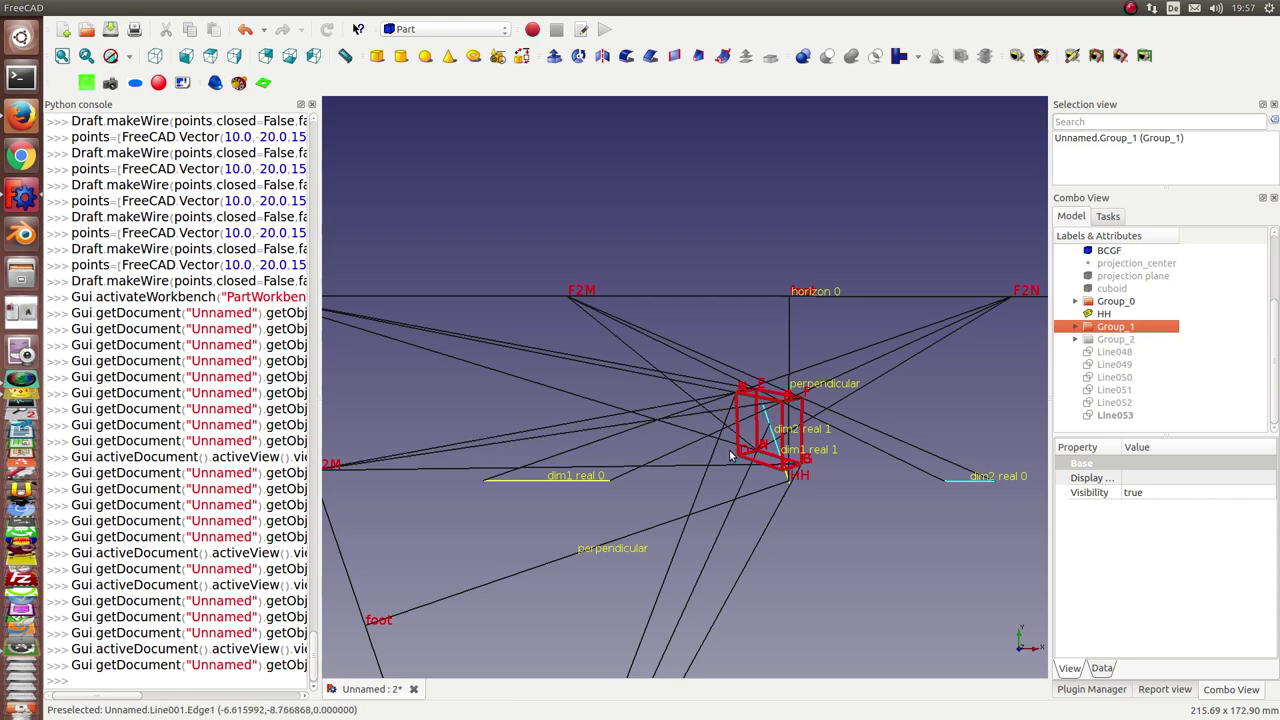
Show the construction lines of Group_2 so that all three construction groups are displayed together
{"action": "left_click", "coordinate": [1100, 340]}
{"action": "key", "text": "space"}
{"action": "scroll", "coordinate": [968, 495], "scroll_direction": "down", "scroll_amount": 5}
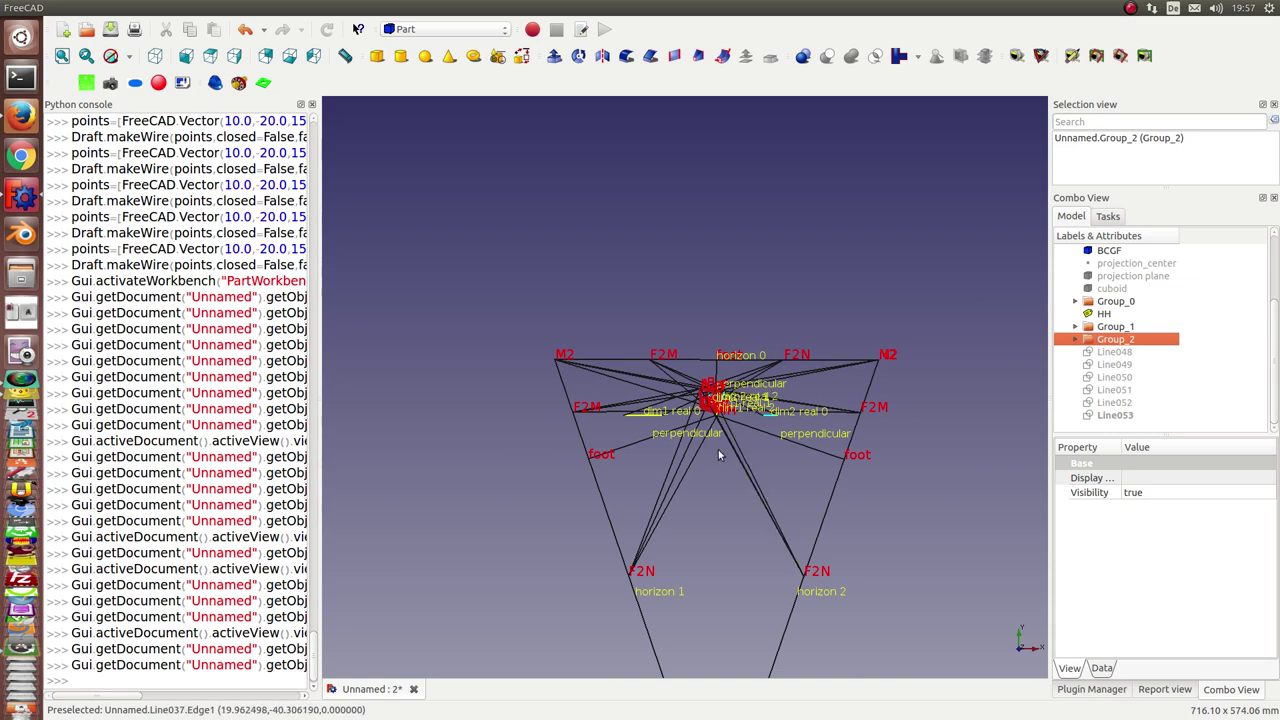
Examine the combined construction around the red cuboid and HH, including the dim1 and dim2 real segments and the overall vanishing triangle
{"action": "scroll", "coordinate": [646, 384], "scroll_direction": "up", "scroll_amount": 5}
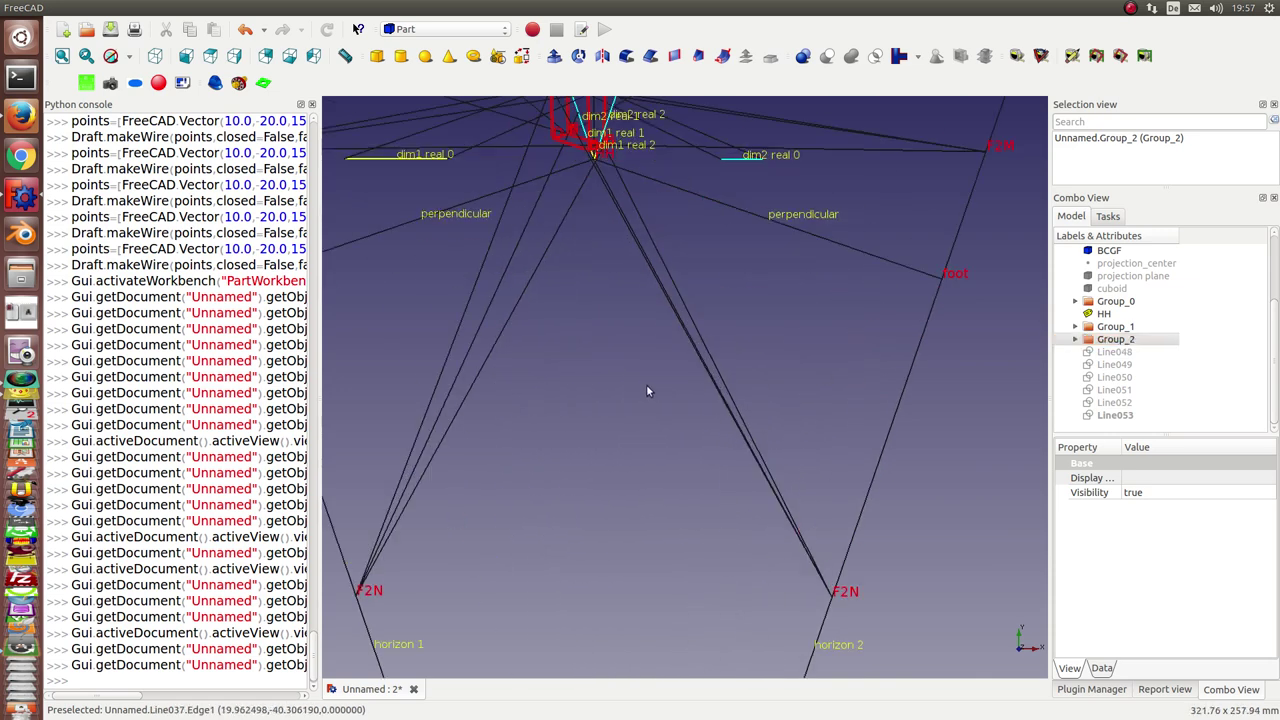
{"action": "middle_click_drag", "start_coordinate": [634, 345], "coordinate": [763, 643]}
{"action": "scroll", "coordinate": [763, 643], "scroll_direction": "up", "scroll_amount": 6}
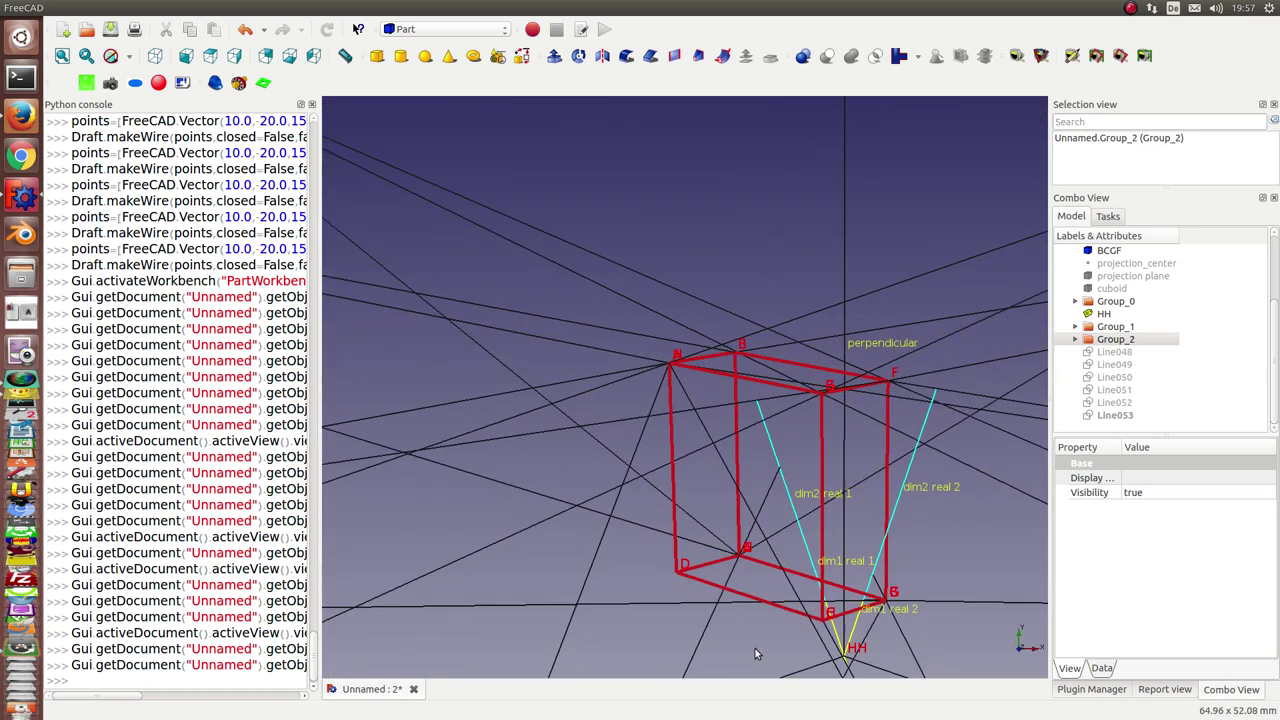
{"action": "scroll", "coordinate": [713, 606], "scroll_direction": "up", "scroll_amount": 2}
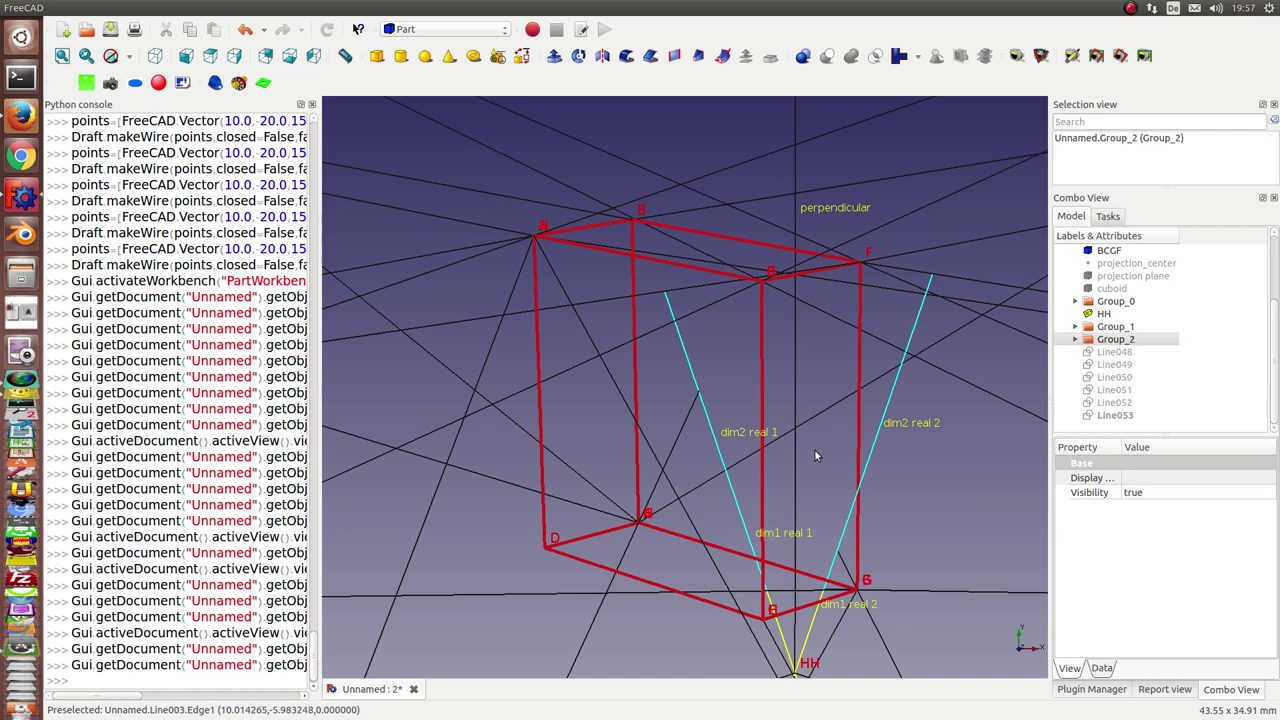
{"action": "scroll", "coordinate": [854, 484], "scroll_direction": "down", "scroll_amount": 3}
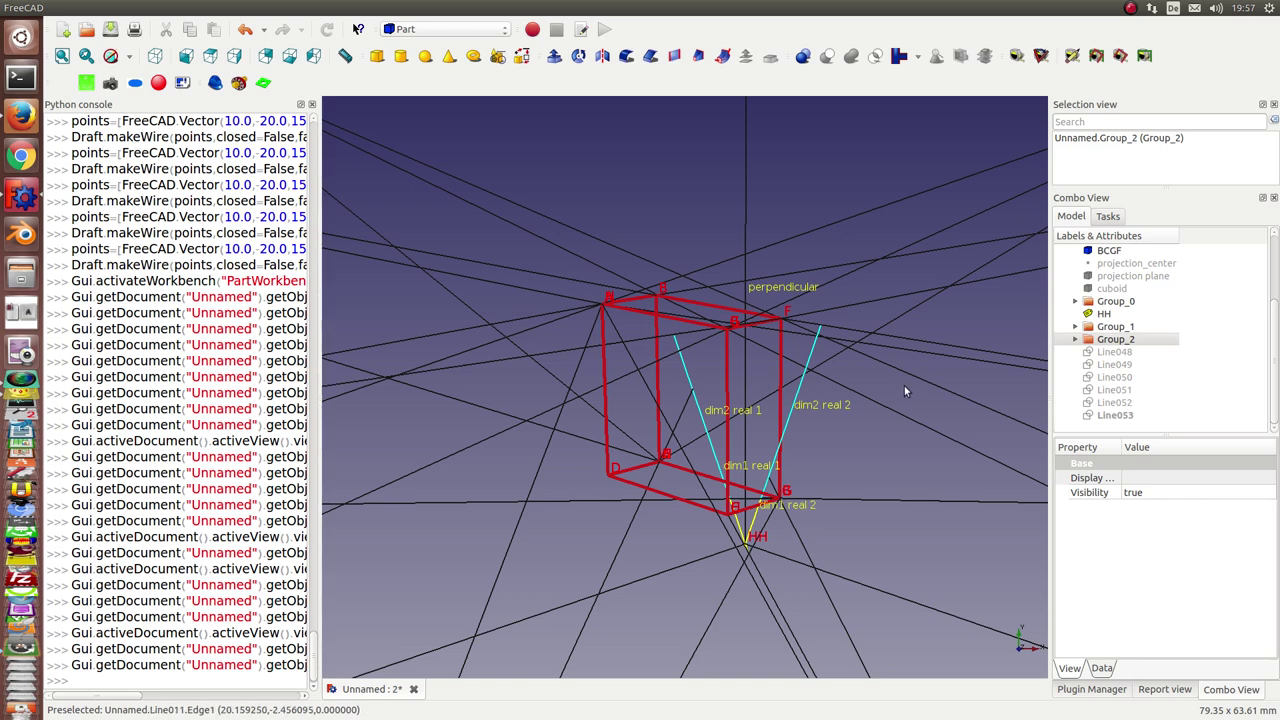
{"action": "scroll", "coordinate": [904, 385], "scroll_direction": "down", "scroll_amount": 5}
{"action": "scroll", "coordinate": [896, 384], "scroll_direction": "down", "scroll_amount": 4}
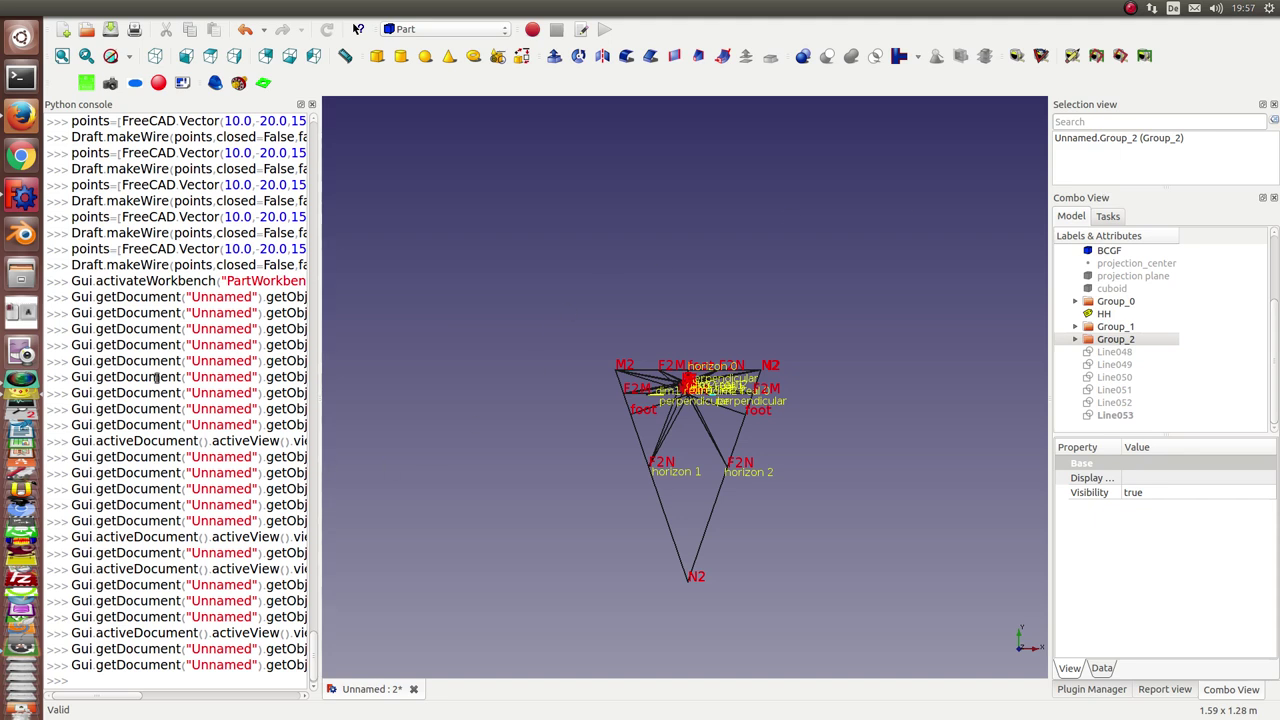
{"action": "scroll", "coordinate": [170, 378], "scroll_direction": "down", "scroll_amount": 1}
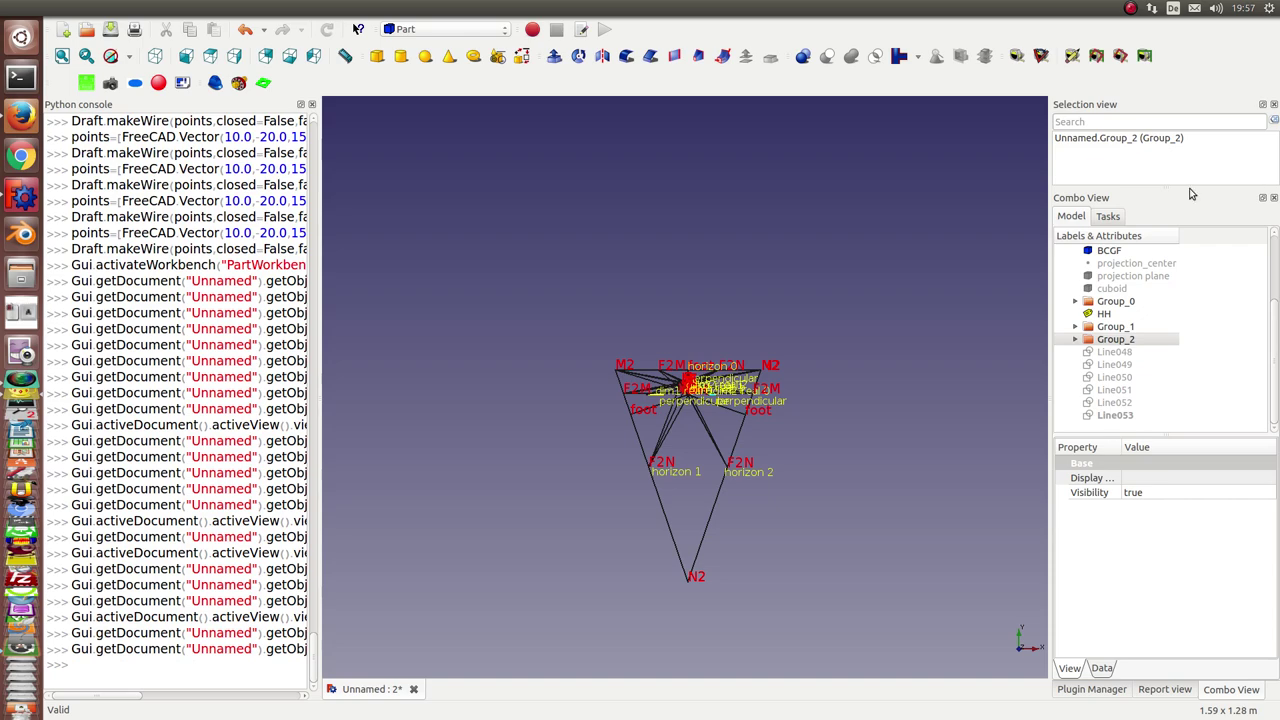
Switch to Geany and, in rekonstrukt5.py, activate the line f=1;f2=1 and comment out the line f=2.5;f2=0.4
{"action": "left_click_drag", "start_coordinate": [1131, 139], "coordinate": [803, 75]}
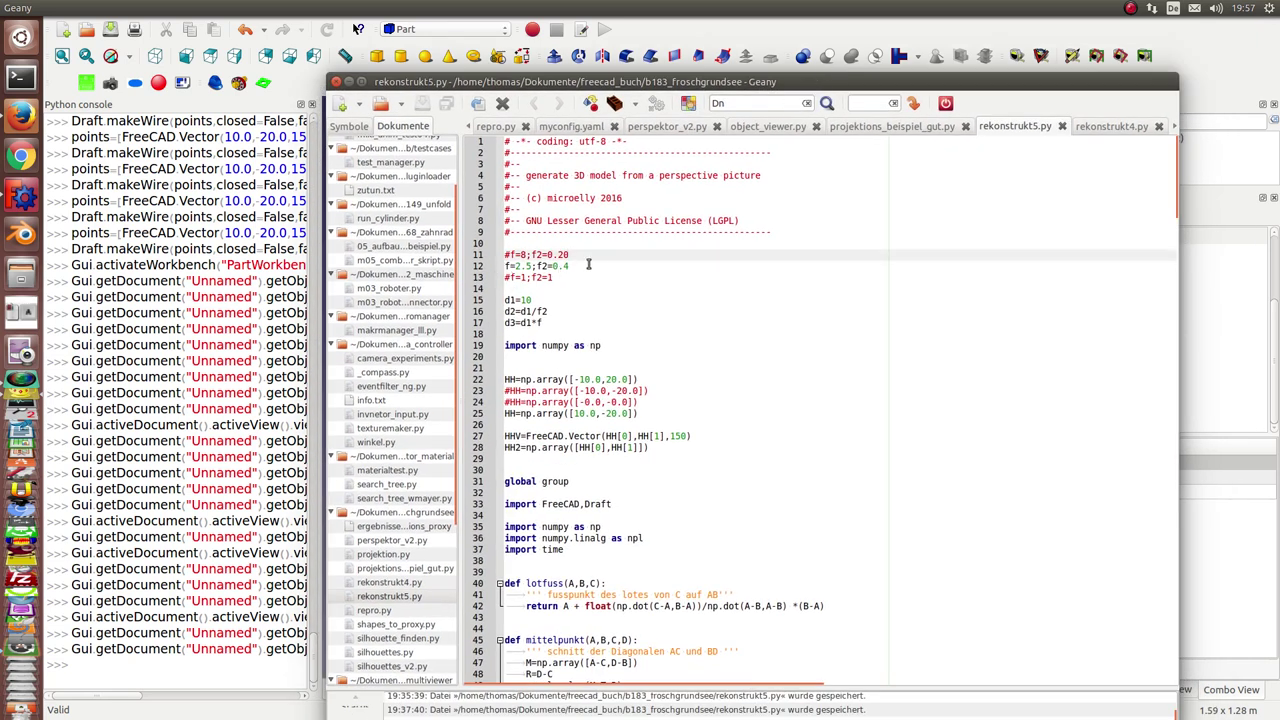
{"action": "left_click", "coordinate": [516, 278]}
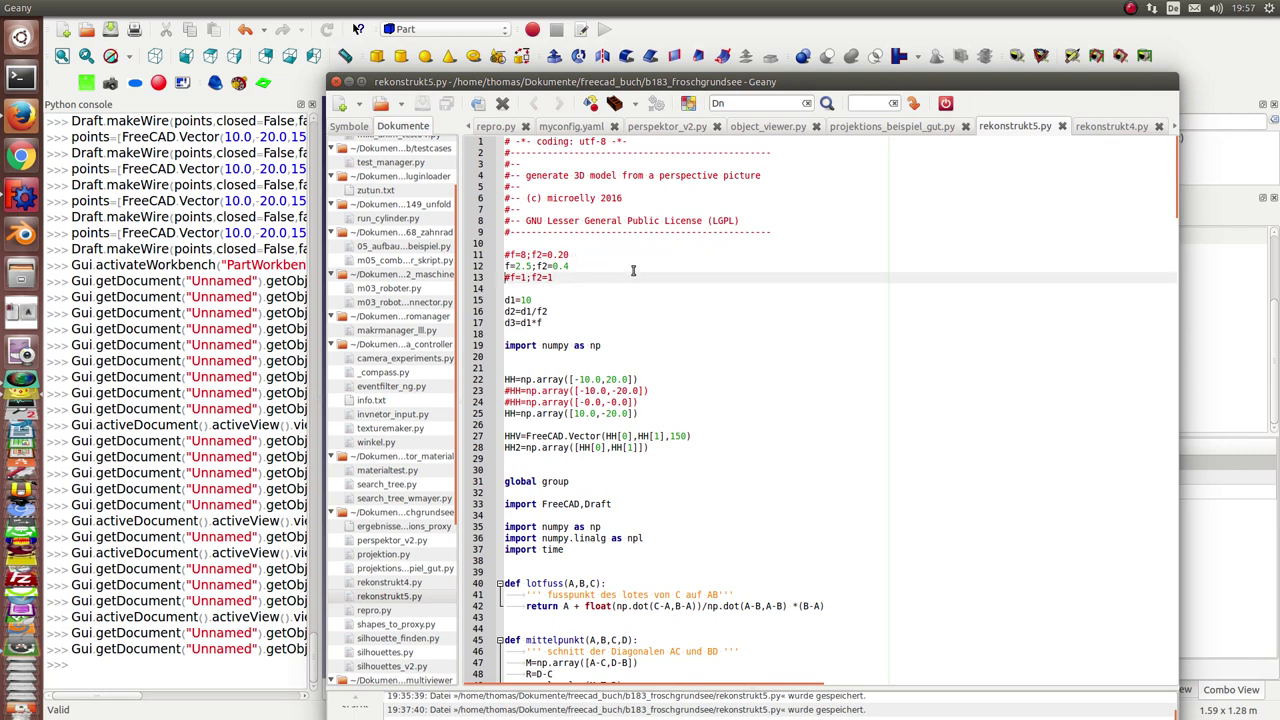
{"action": "key", "text": "Delete"}
{"action": "key", "text": "Up"}
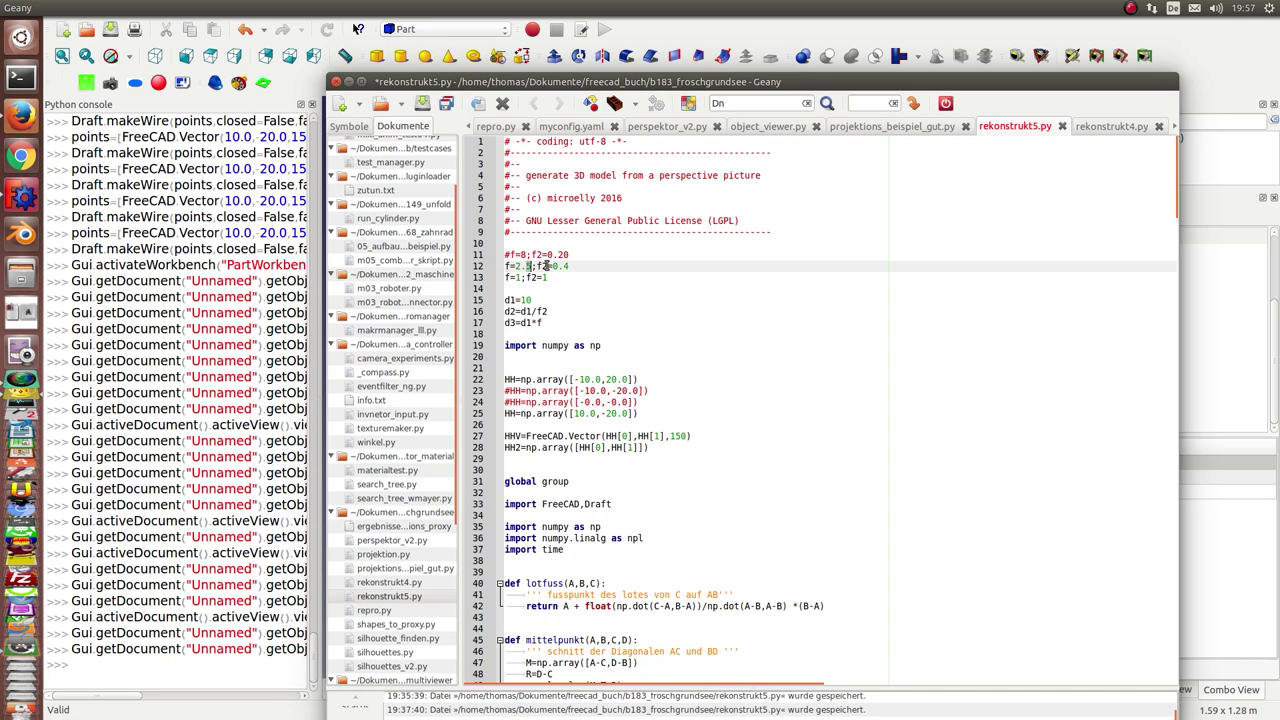
{"action": "type", "text": "#"}
Switch to FreeCAD, run the reconstruction script with f=1 and f2=1 in the Python console, and inspect the red cuboid up close
{"action": "key", "text": "alt+Tab"}
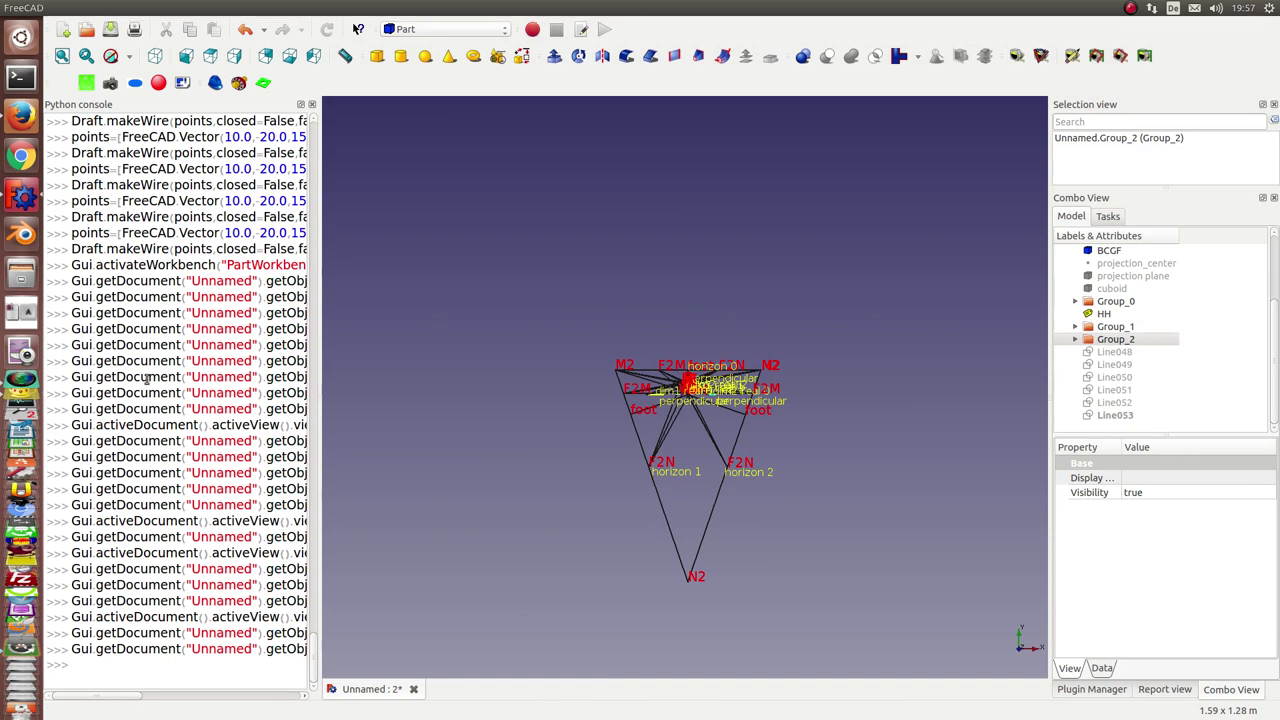
{"action": "key", "text": "ctrl+v"}
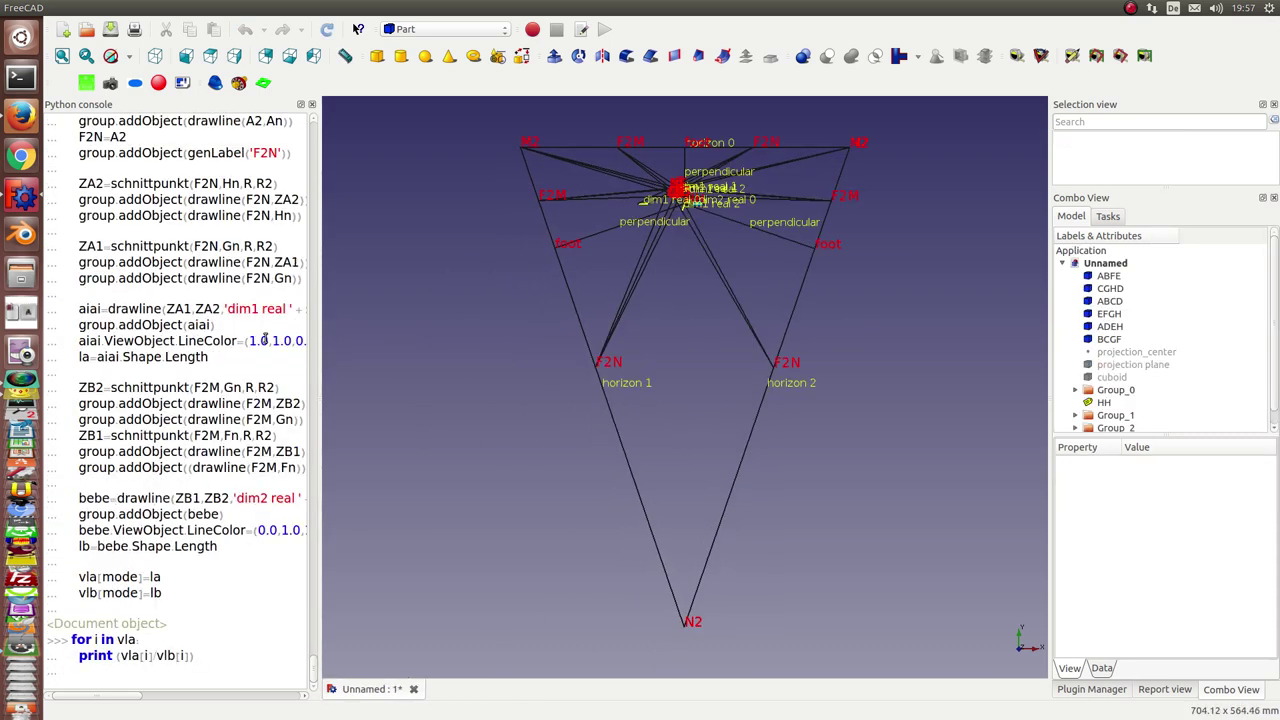
{"action": "key", "text": "Return"}
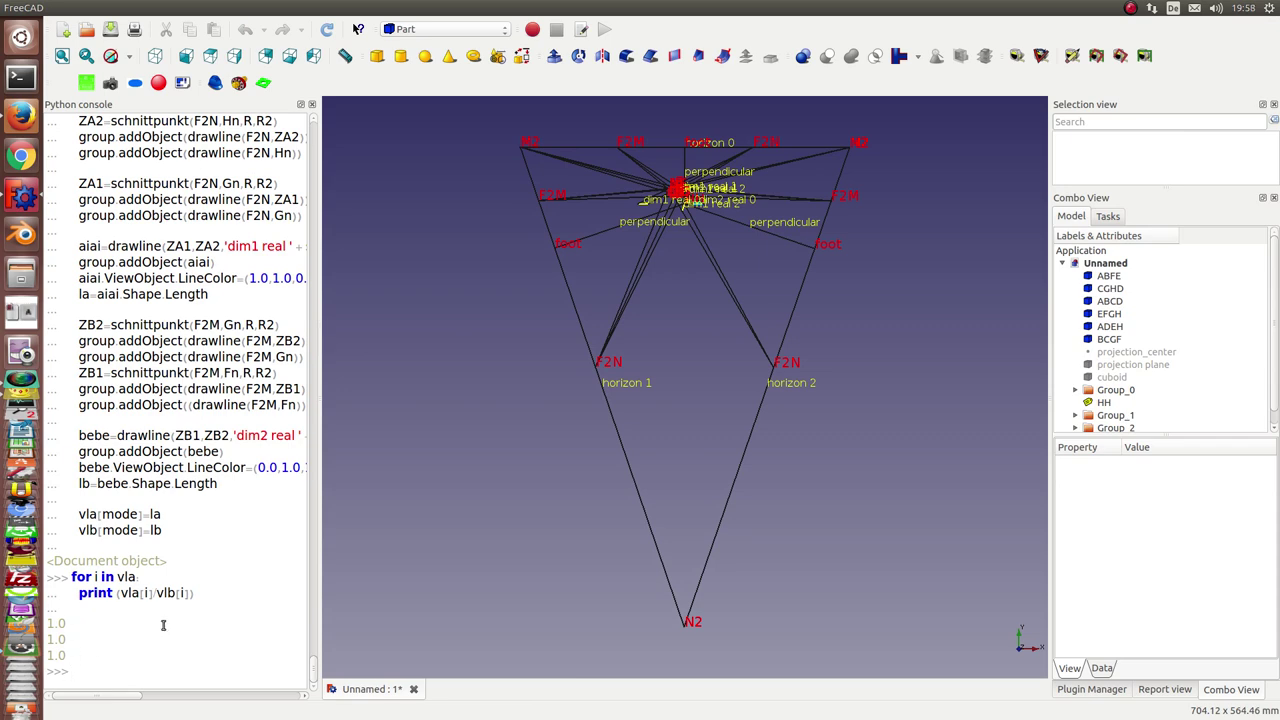
{"action": "middle_click_drag", "start_coordinate": [700, 327], "coordinate": [760, 460]}
{"action": "scroll", "coordinate": [720, 410], "scroll_direction": "up", "scroll_amount": 5}
{"action": "scroll", "coordinate": [724, 650], "scroll_direction": "up", "scroll_amount": 2}
{"action": "scroll", "coordinate": [748, 415], "scroll_direction": "up", "scroll_amount": 2}
{"action": "scroll", "coordinate": [748, 415], "scroll_direction": "up", "scroll_amount": 3}
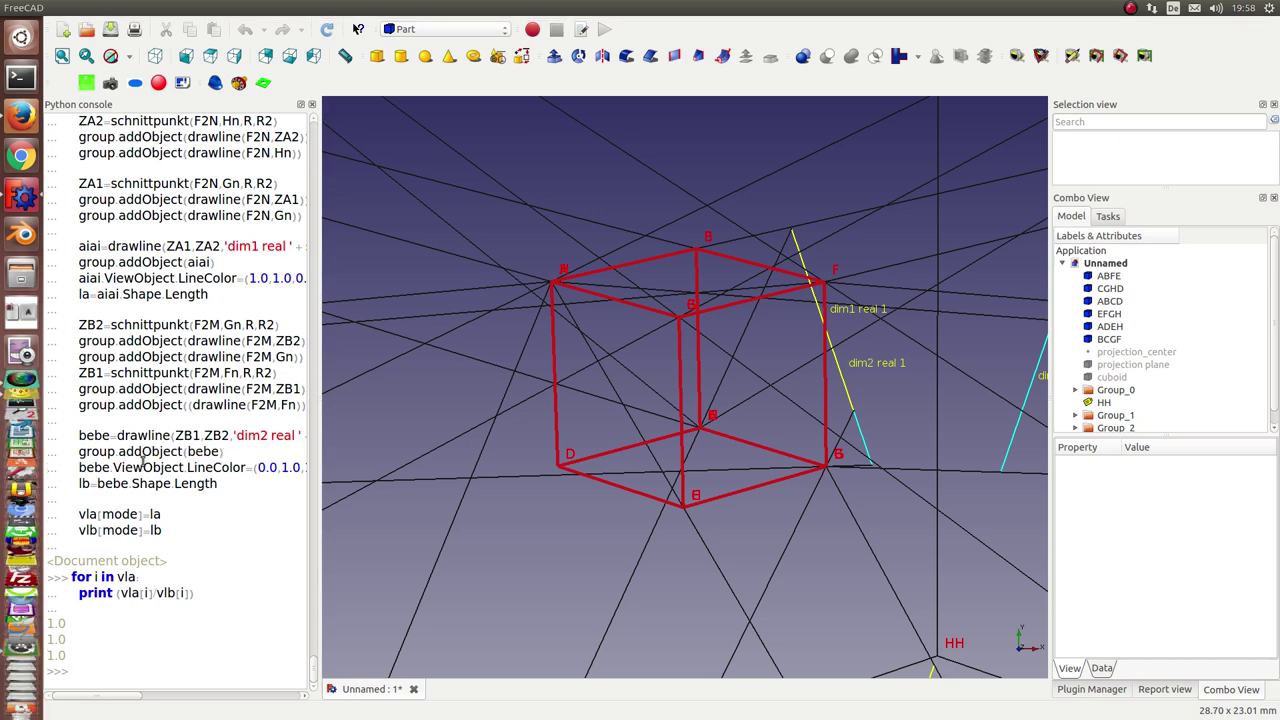
Run the reconstruction script with f=8 and f2=0.20 in the Python console and examine the cuboid, dim real segments and overall vanishing triangle
{"action": "key", "text": "ctrl+v"}
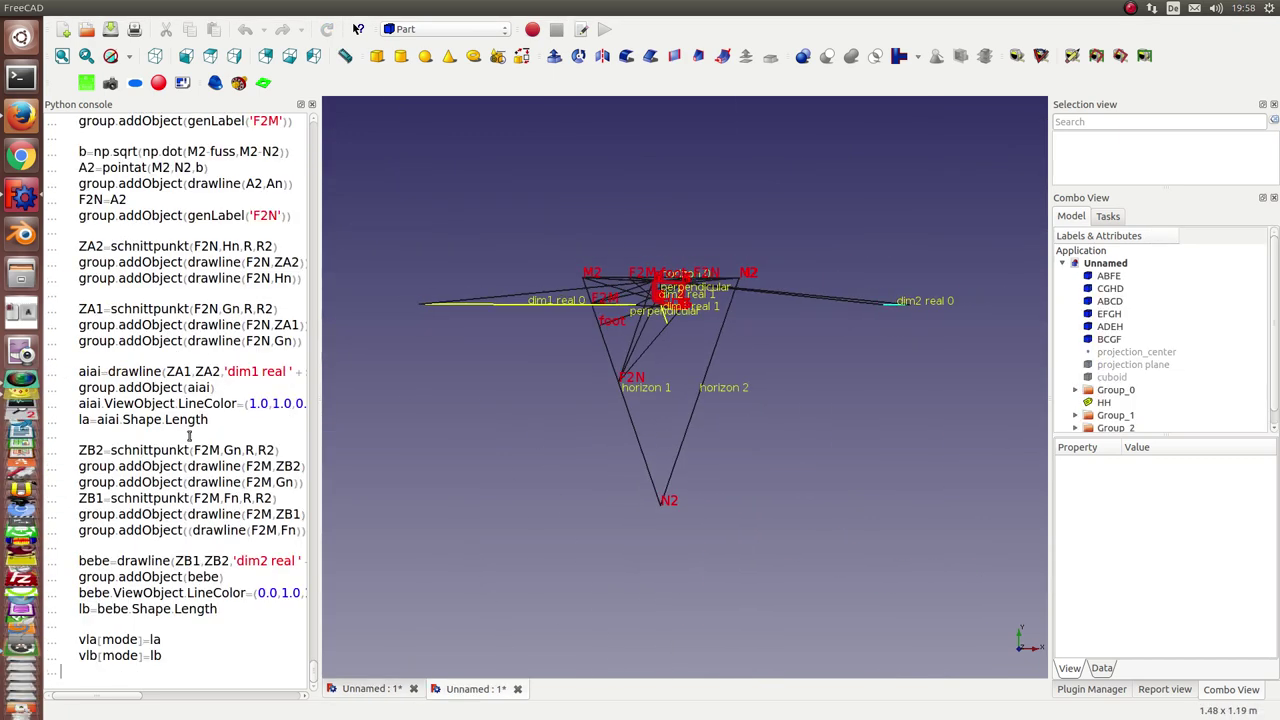
{"action": "key", "text": "Return"}
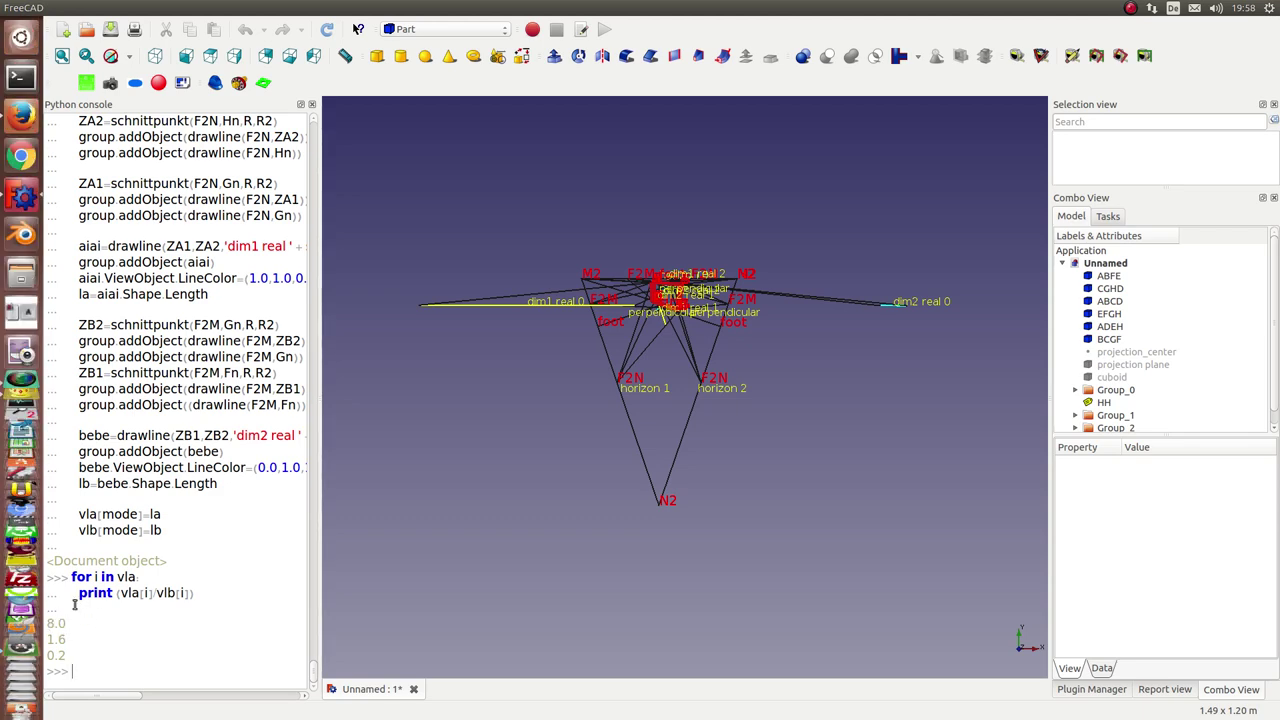
{"action": "scroll", "coordinate": [630, 379], "scroll_direction": "up", "scroll_amount": 3}
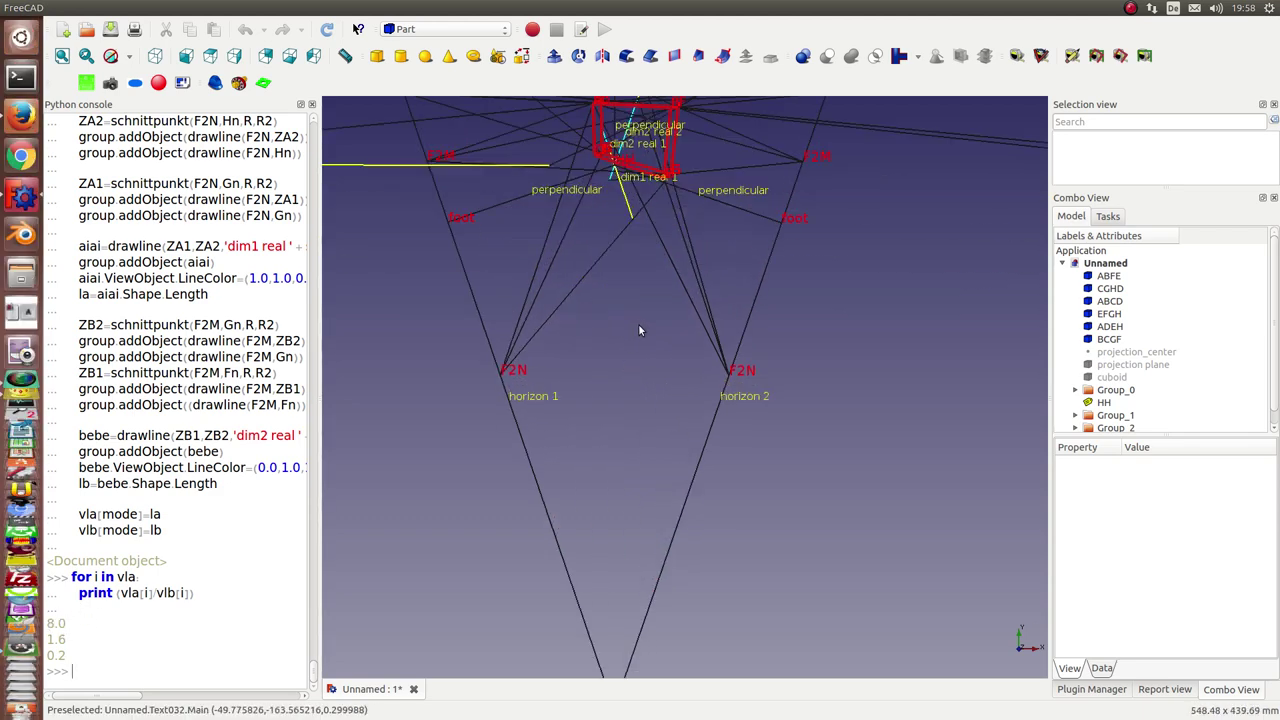
{"action": "middle_click_drag", "start_coordinate": [638, 321], "coordinate": [646, 507]}
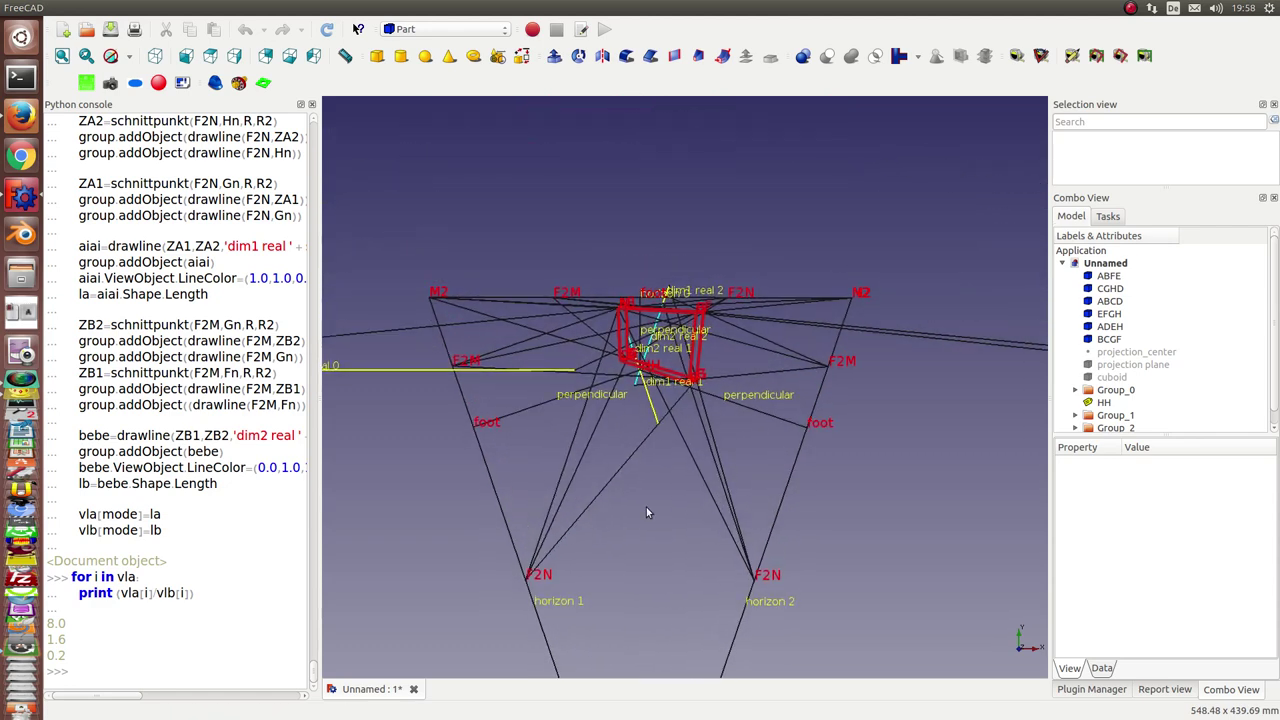
{"action": "scroll", "coordinate": [665, 496], "scroll_direction": "up", "scroll_amount": 5}
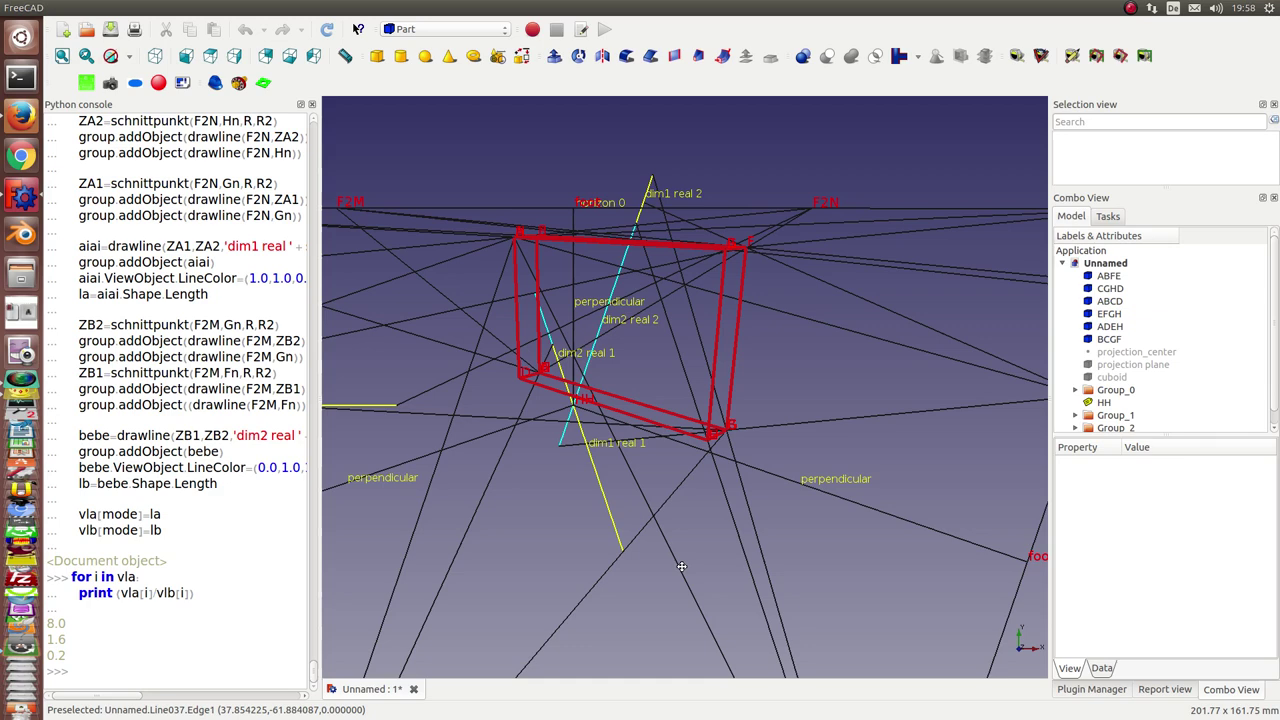
{"action": "scroll", "coordinate": [681, 566], "scroll_direction": "up", "scroll_amount": 4}
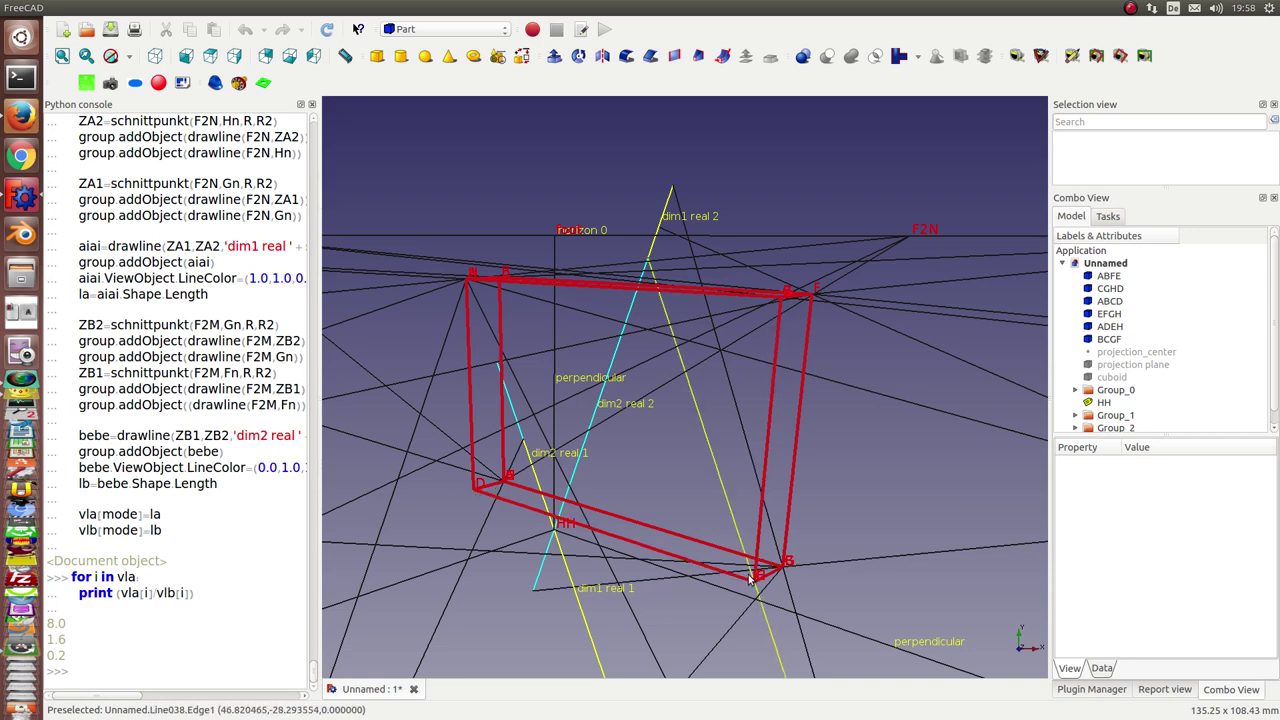
{"action": "scroll", "coordinate": [748, 578], "scroll_direction": "down", "scroll_amount": 8}
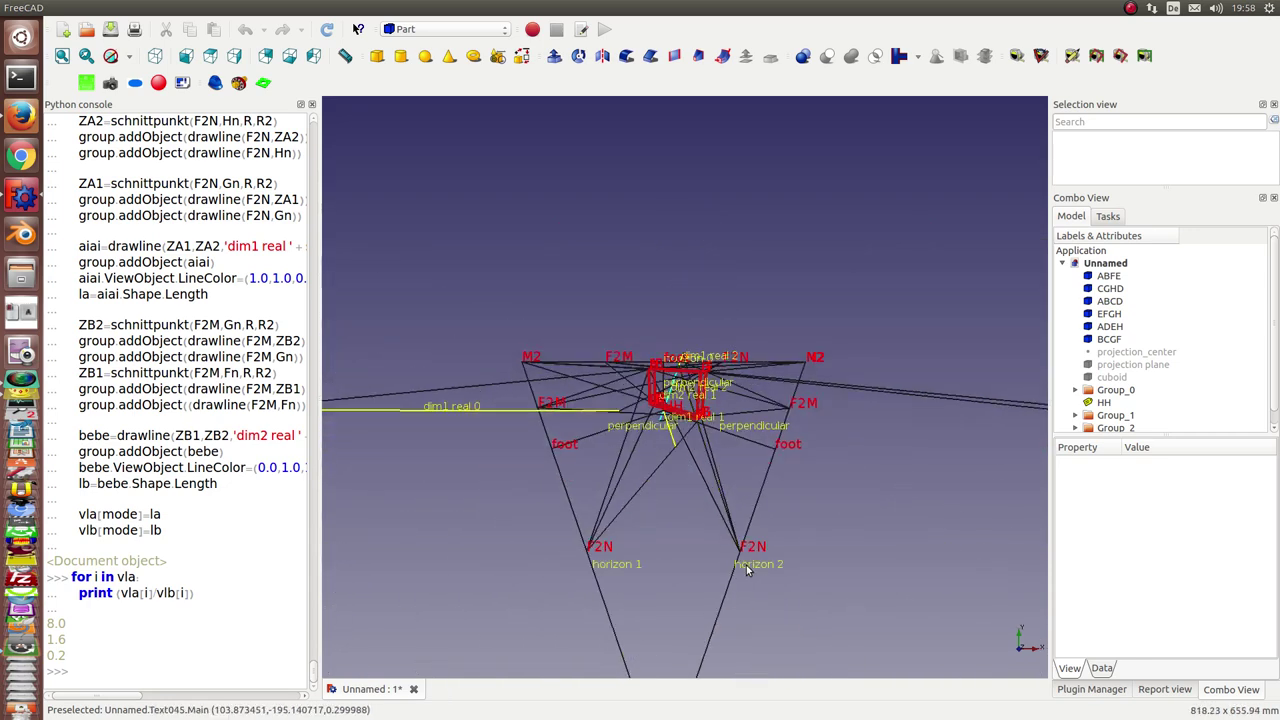
{"action": "scroll", "coordinate": [746, 570], "scroll_direction": "down", "scroll_amount": 3}
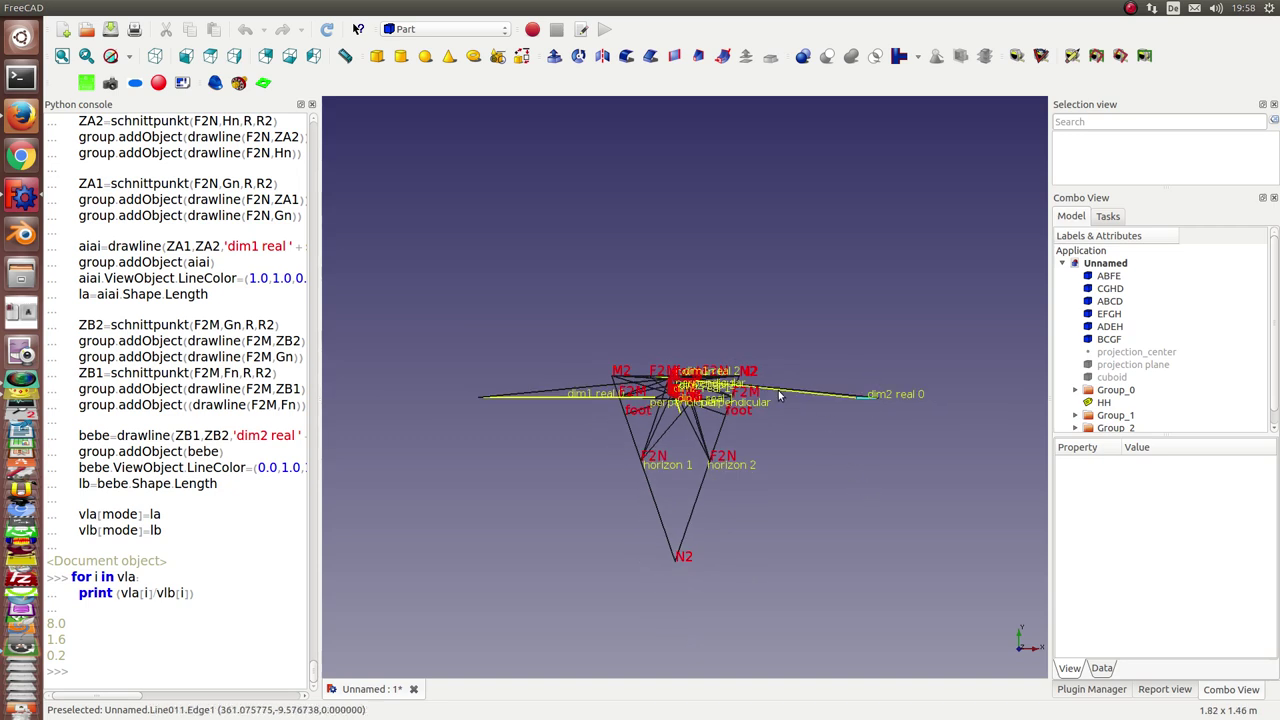